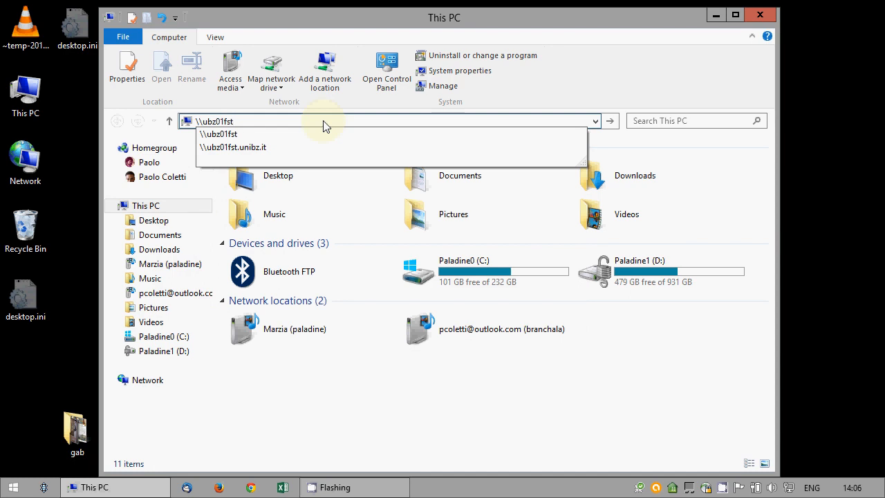
Go to \\ubz01fst.unibz.it, open Courses, the exam folder and your student folder, then minimise File Explorer
key("Down")
key("Down")
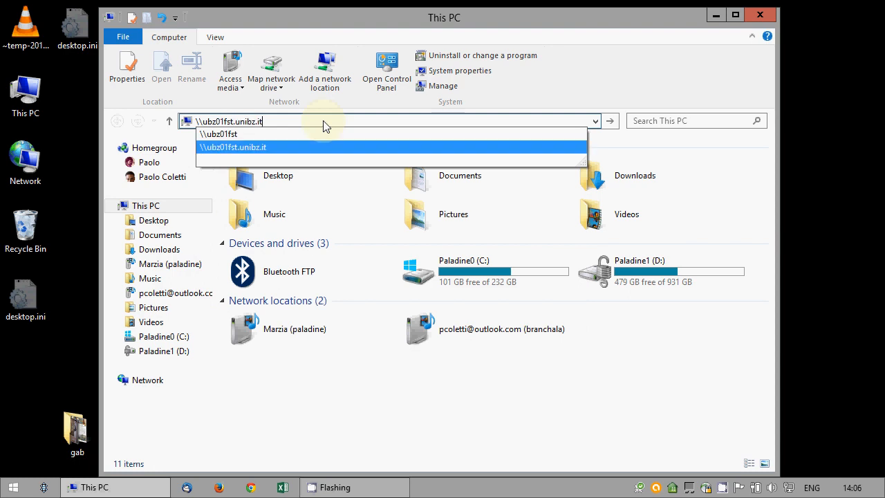
key("Return")
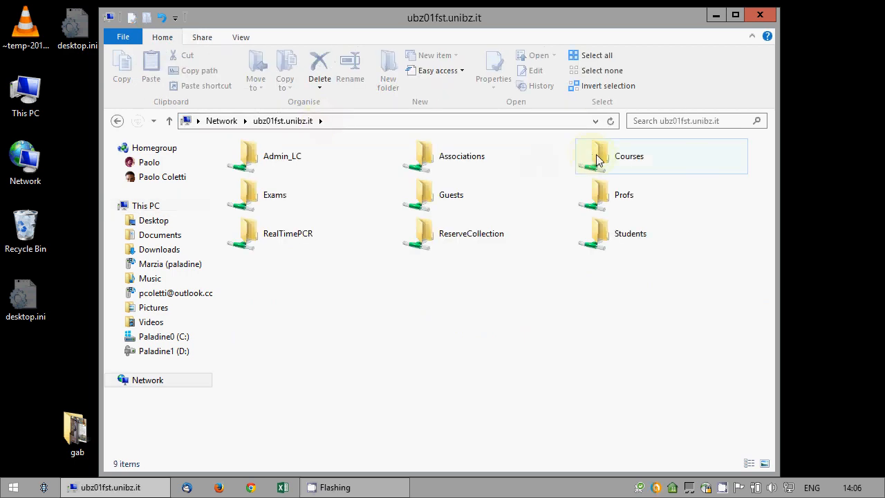
double_click(602, 159)
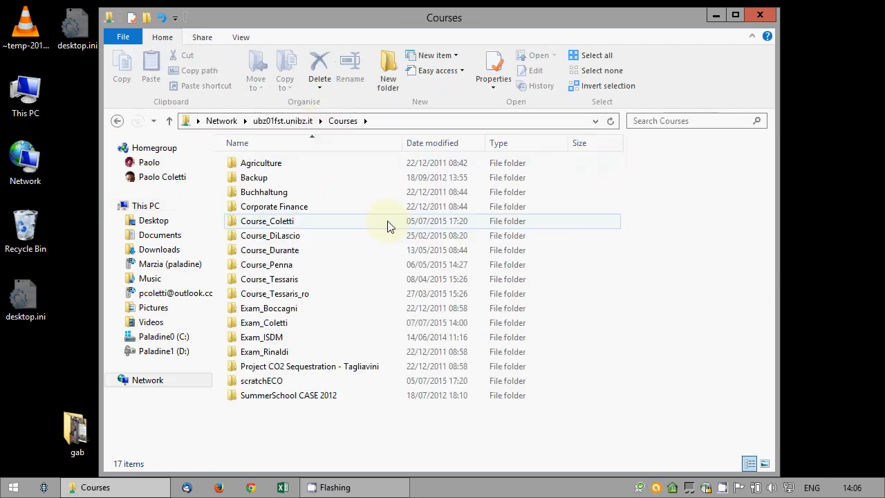
left_click(266, 327)
double_click(266, 330)
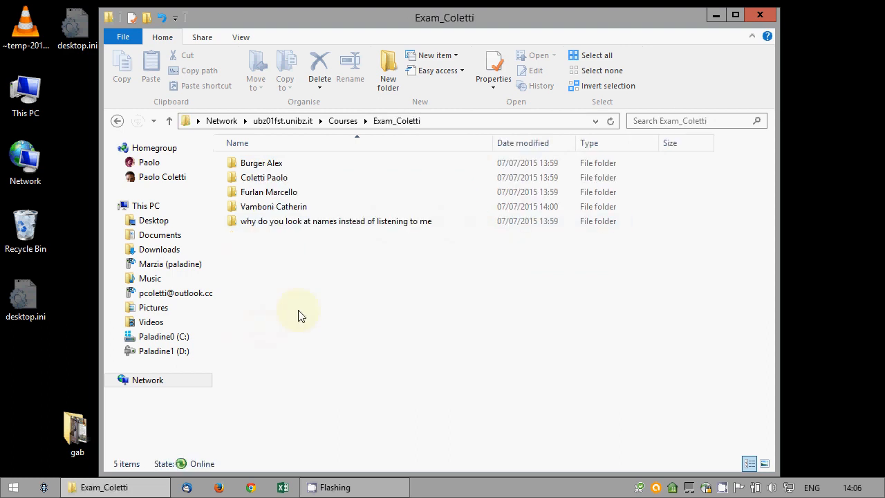
double_click(271, 181)
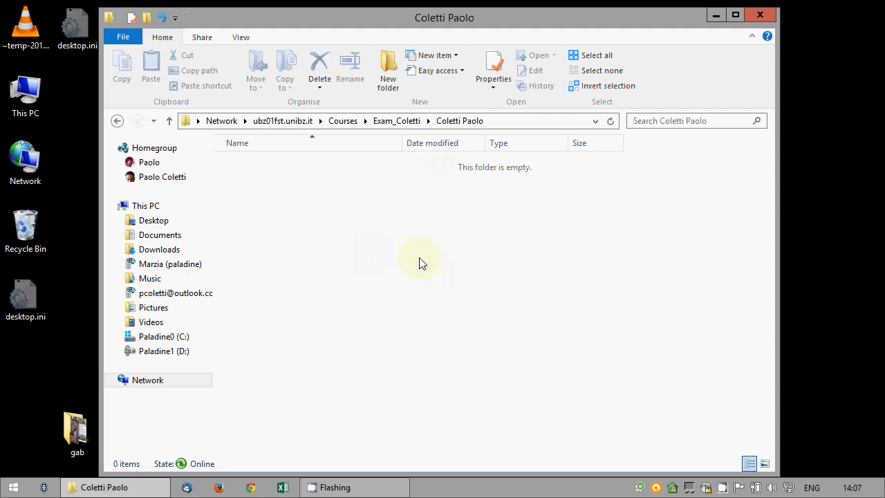
left_click(717, 16)
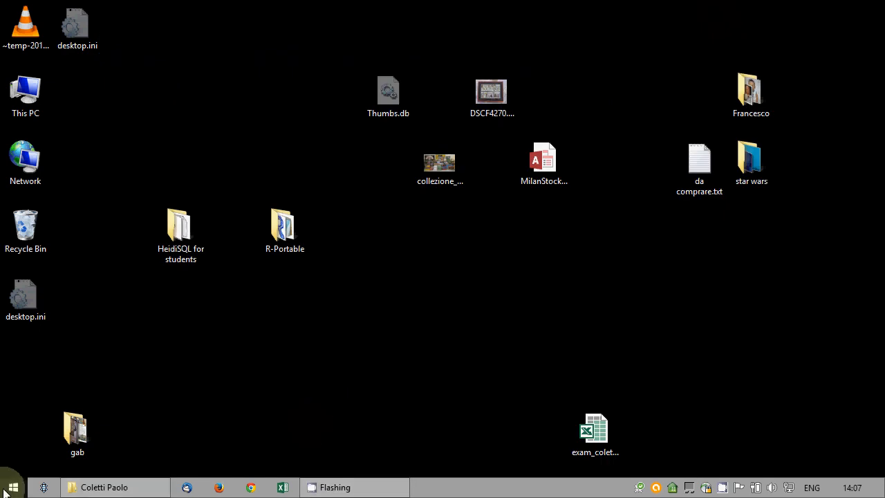
Open the 'HeidiSQL for students' desktop folder and start heidisql.exe
left_click(183, 252)
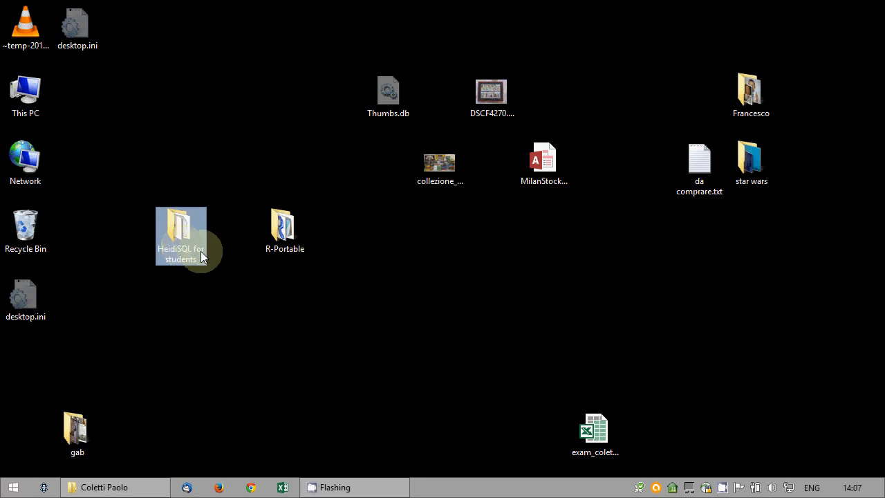
left_click(275, 238)
left_click(261, 272)
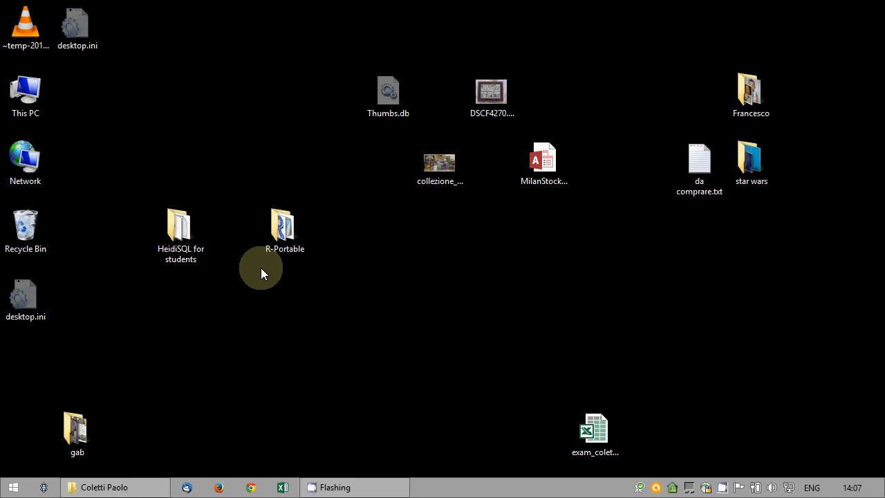
double_click(165, 238)
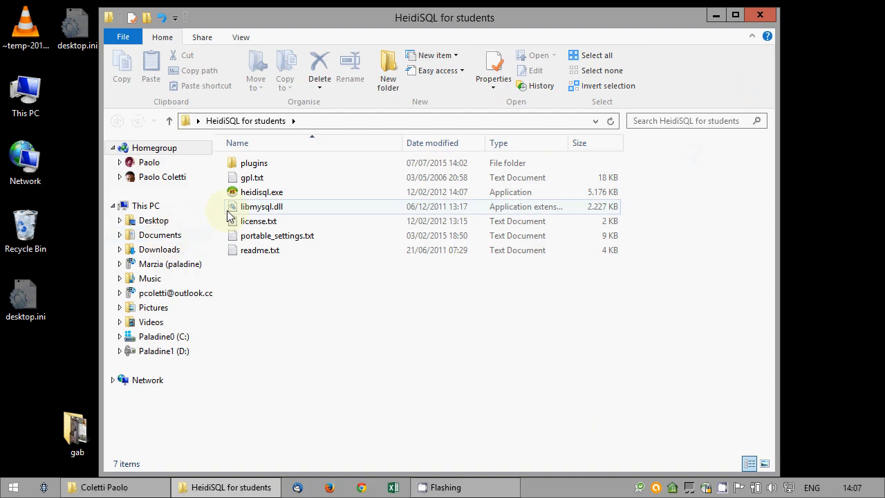
double_click(235, 191)
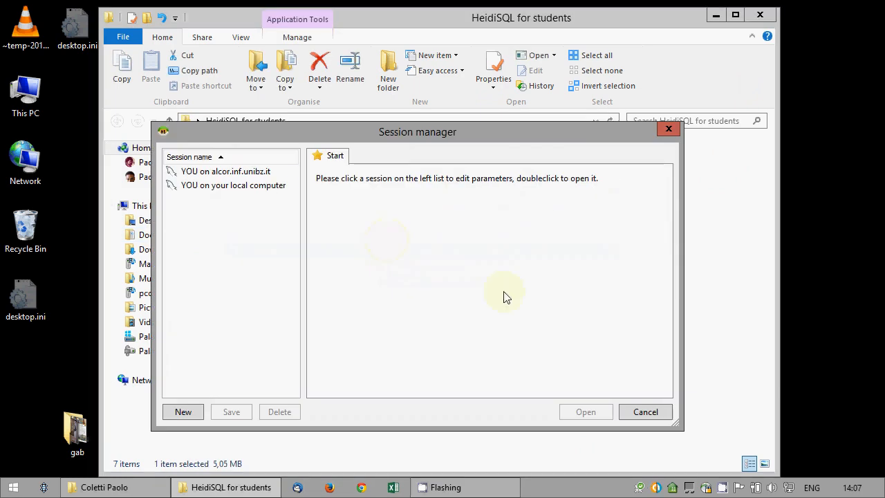
Open the alcor.inf.unibz.it session and log in with your username and password
left_click(186, 172)
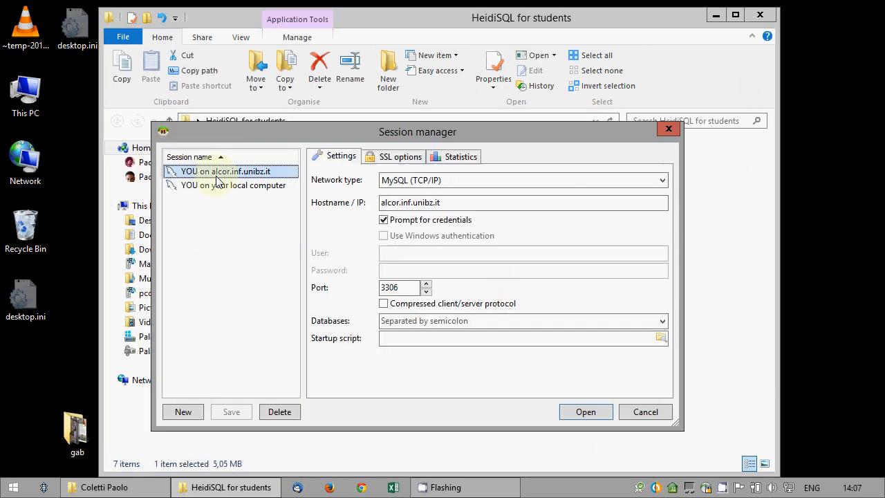
left_click(584, 415)
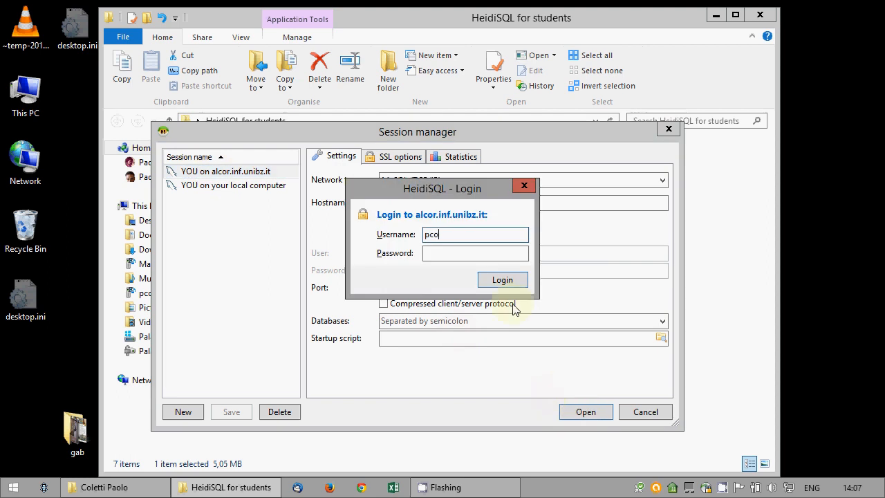
key("Tab")
type("********")
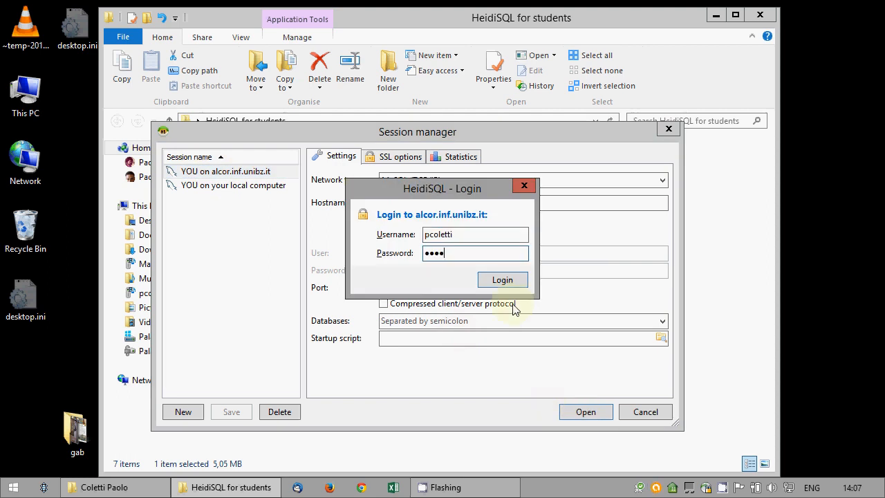
key("Return")
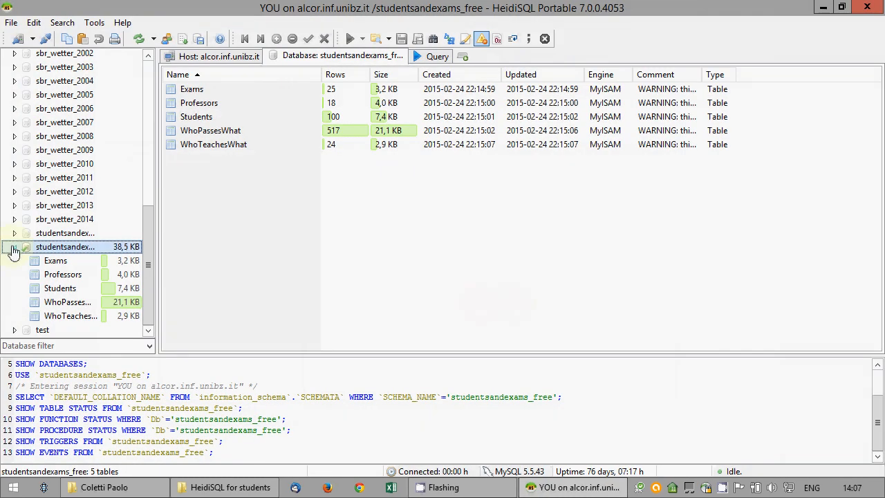
Collapse studentsandexams_free and expand northwind2003 to show its eight tables
left_click(14, 247)
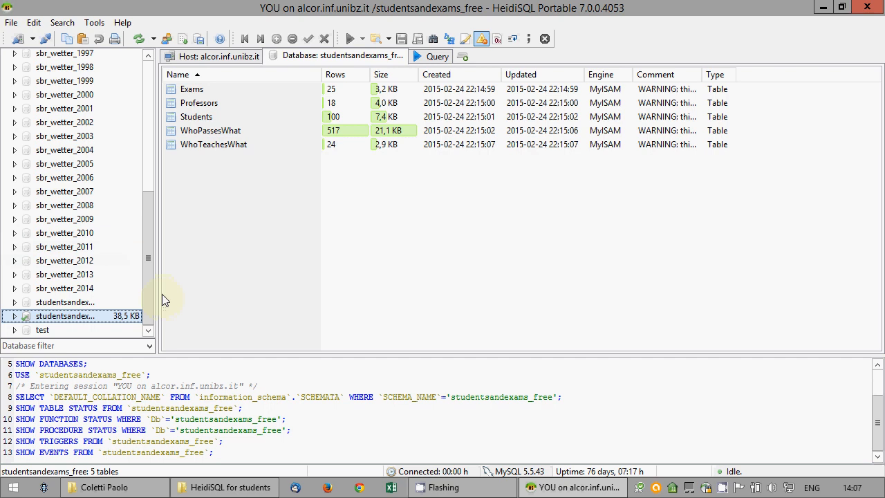
left_click_drag(162, 296, 161, 156)
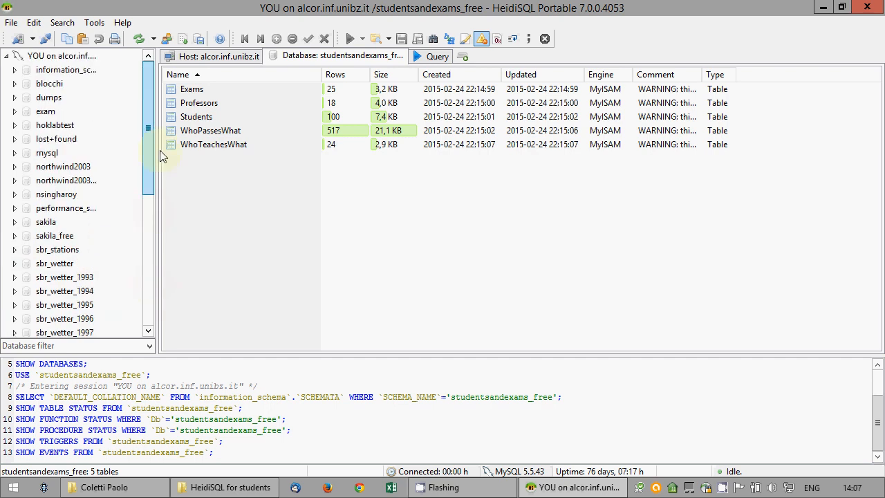
left_click(30, 172)
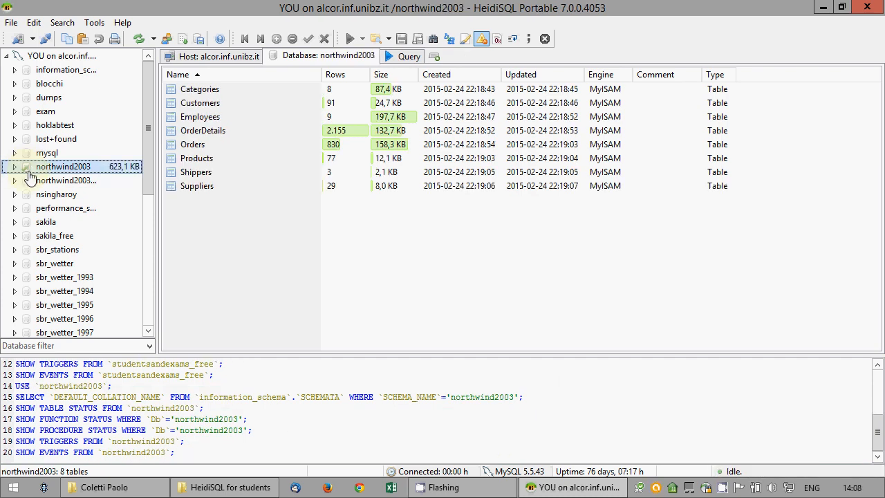
left_click(18, 169)
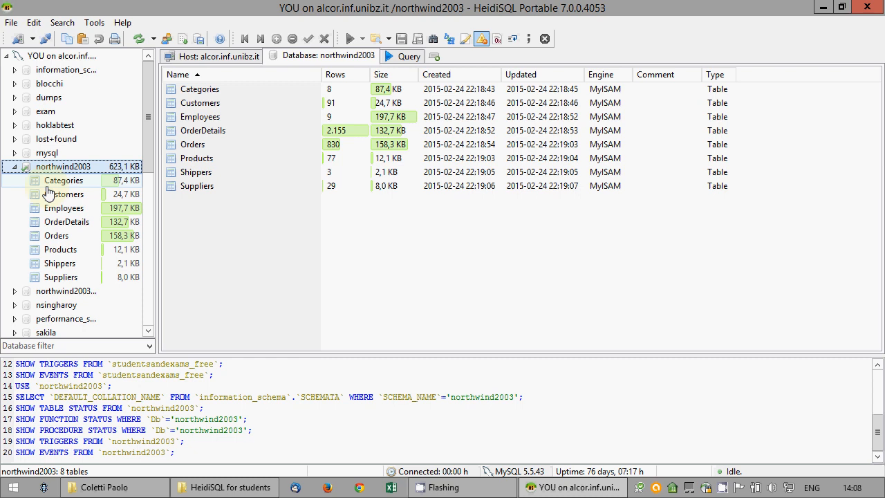
In a new query editor, type 'SELECT LastName, DateDiff(BirthDate, HireDate)/365.25'
left_click(408, 58)
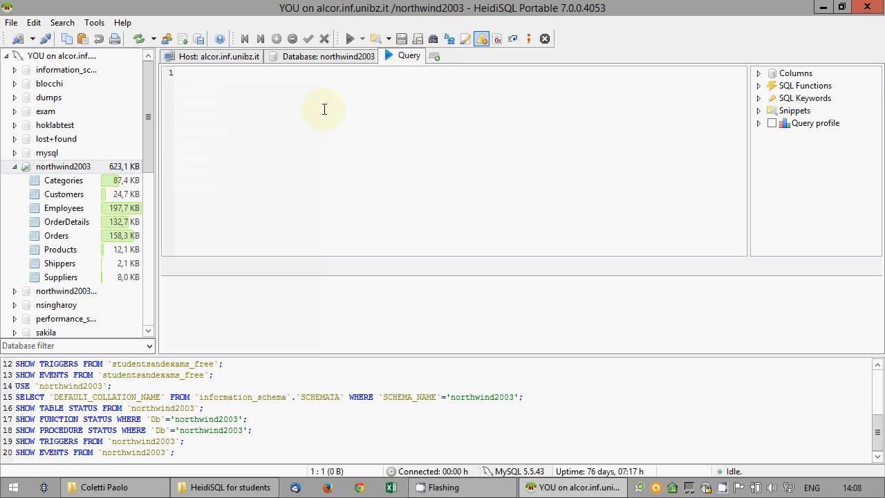
type("select")
key("BackSpace")
key("BackSpace")
key("BackSpace")
key("BackSpace")
key("BackSpace")
key("BackSpace")
type("SELECT ")
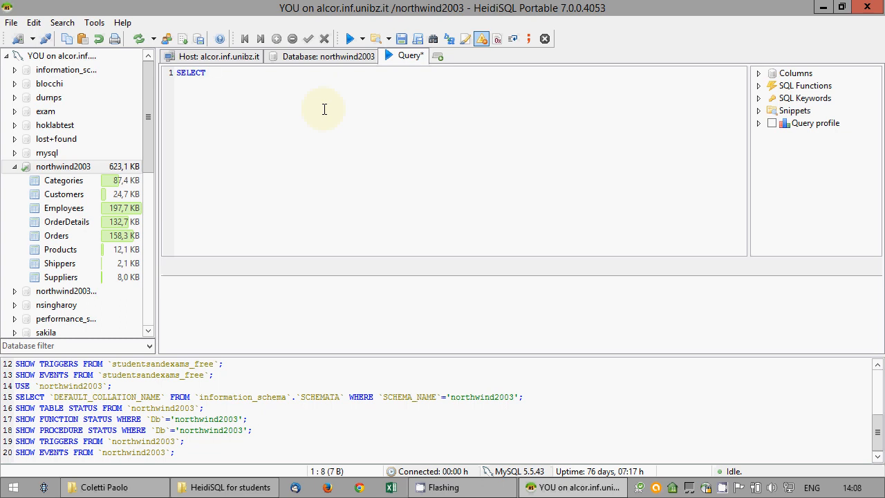
type("LastName, Date")
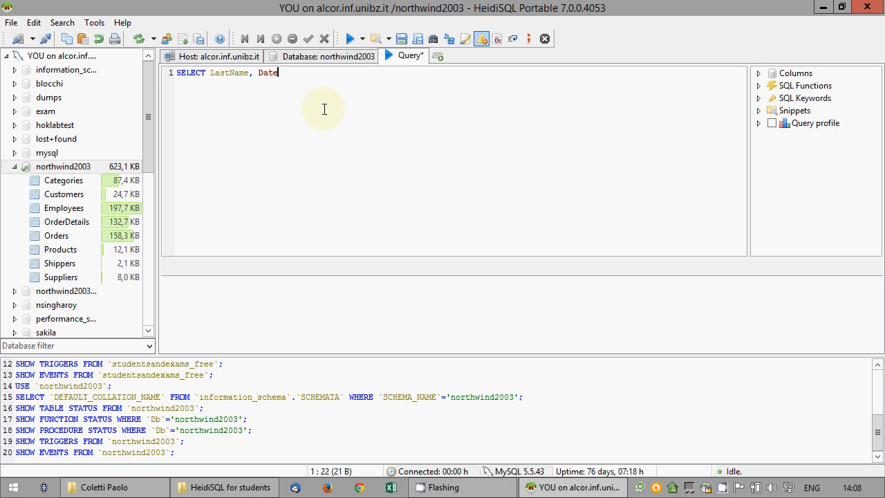
type("Diff(")
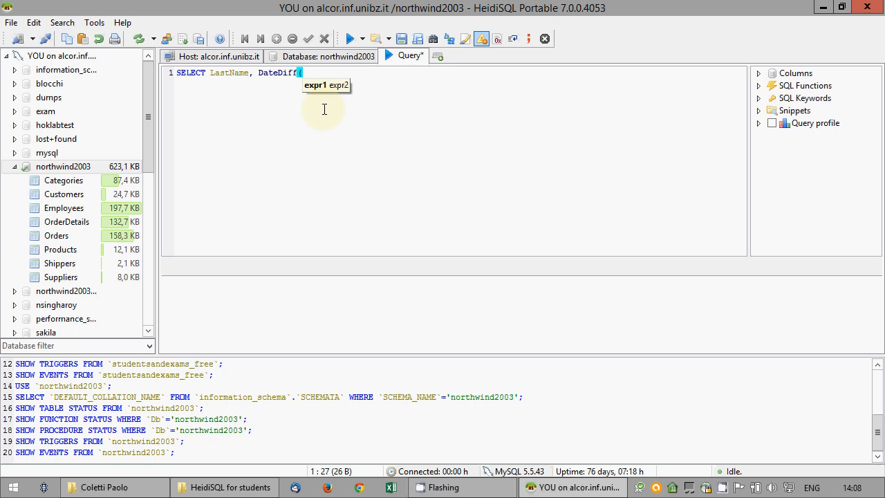
type("BIrthDa")
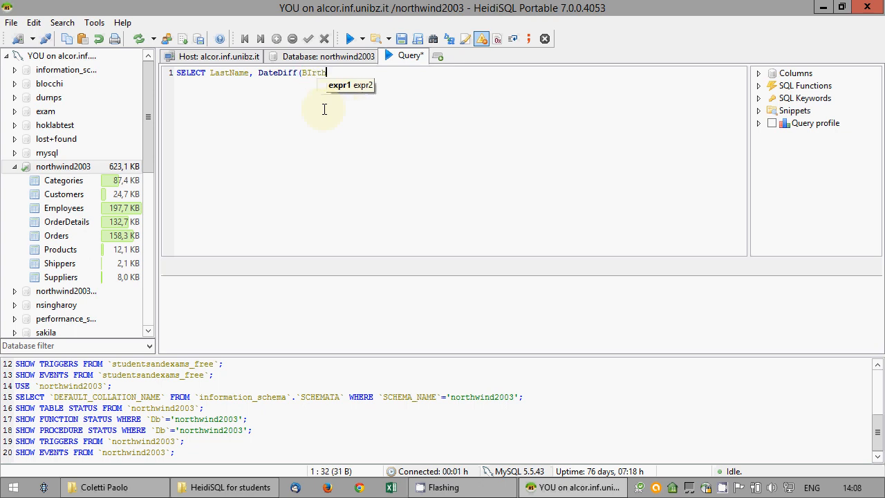
key("BackSpace")
key("BackSpace")
key("BackSpace")
key("BackSpace")
key("BackSpace")
key("BackSpace")
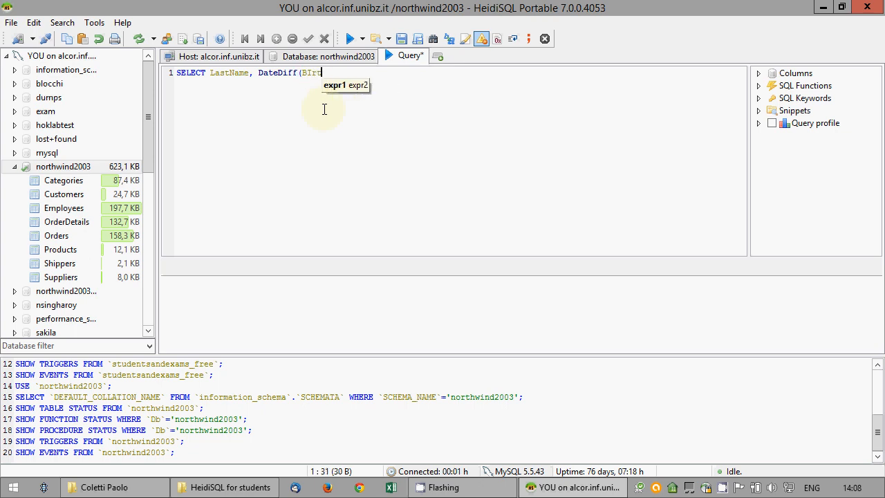
type("irthDate,")
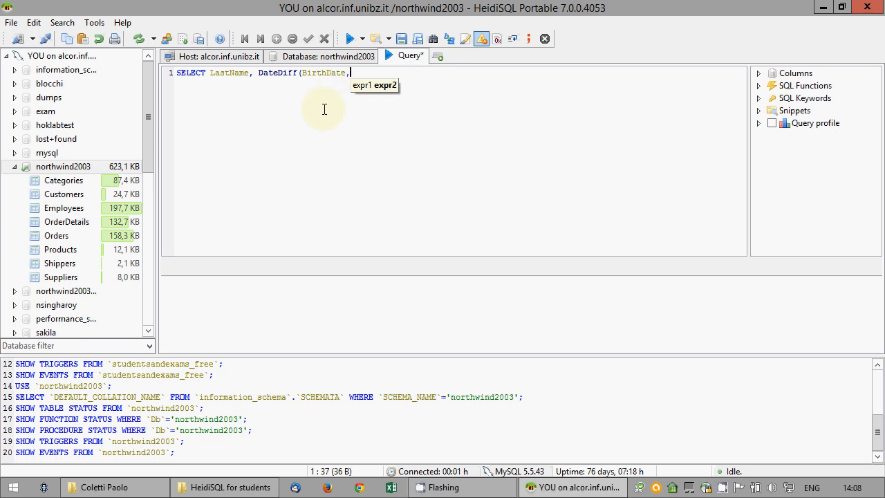
key("BackSpace")
type(", ")
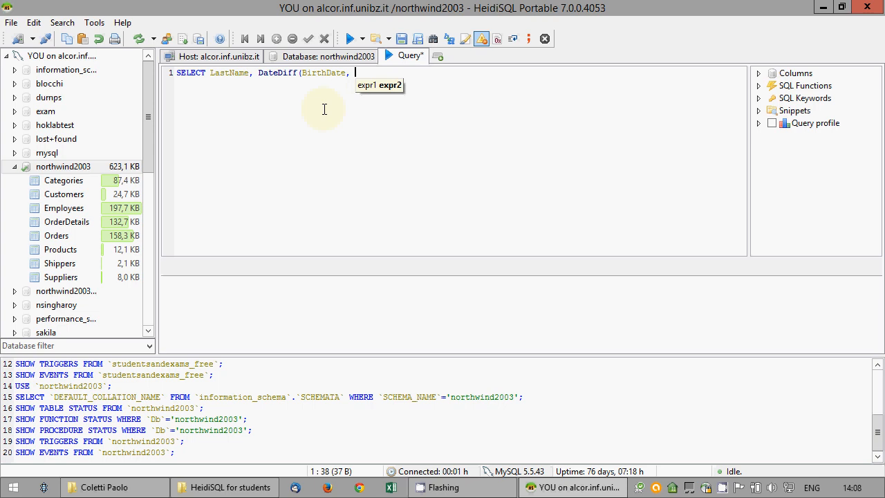
type("HireDat")
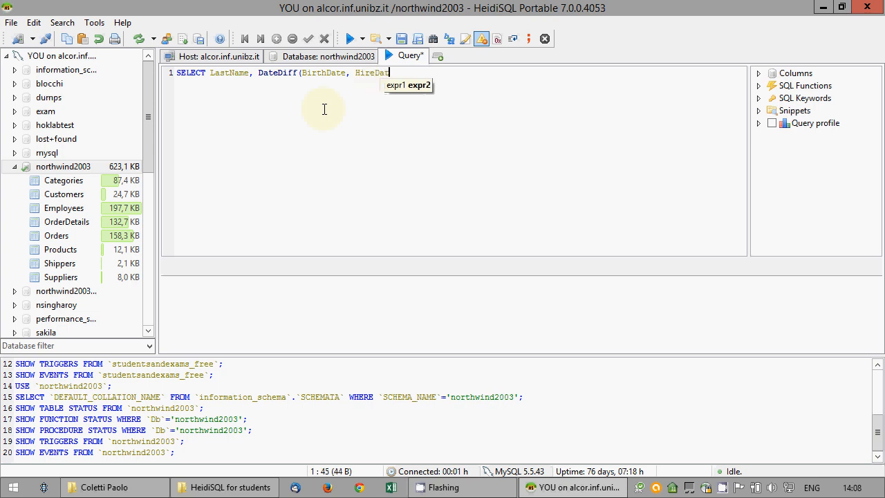
type("e)/")
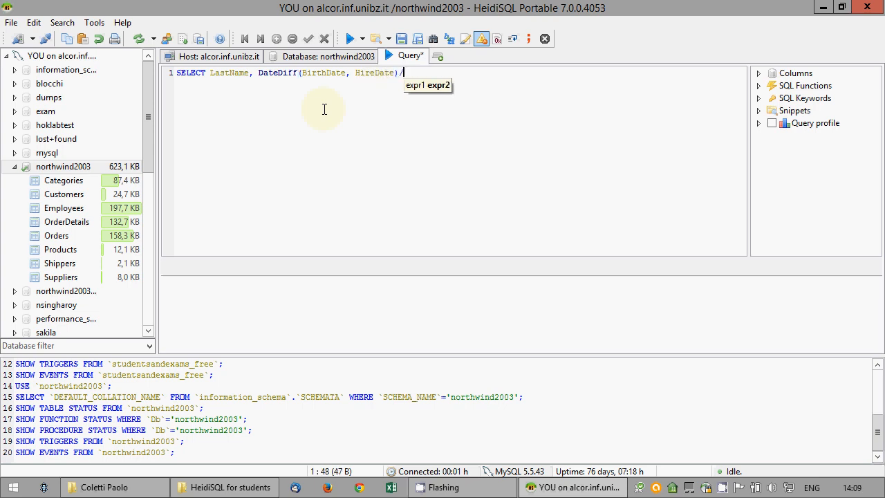
type("365.25")
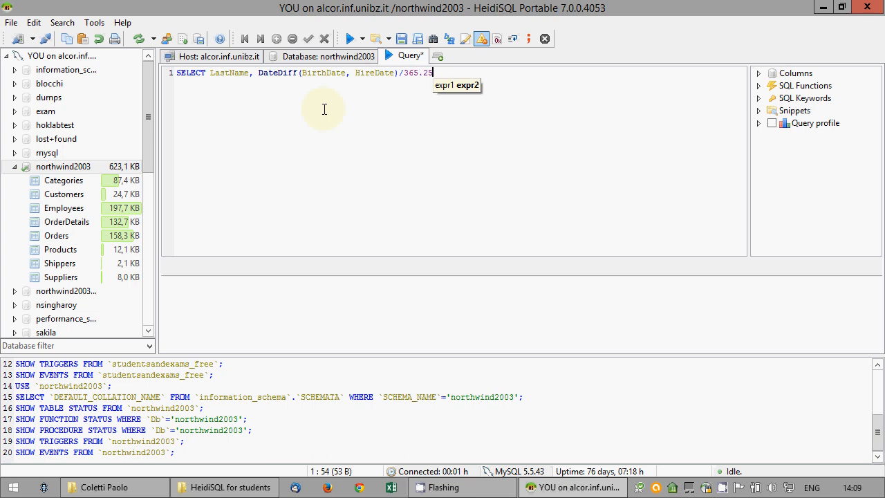
Wrap the expression in round() and finish with 'AS AgeWhenHired FROM Employees;'
left_click(258, 72)
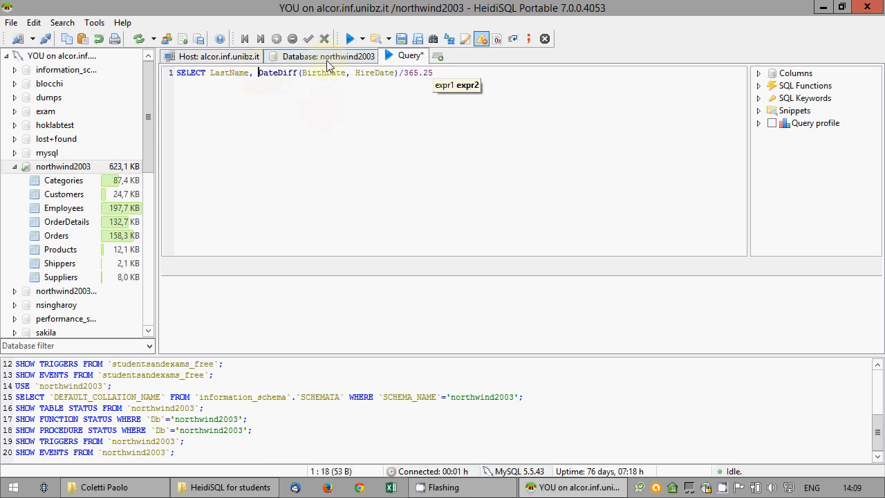
type("round(")
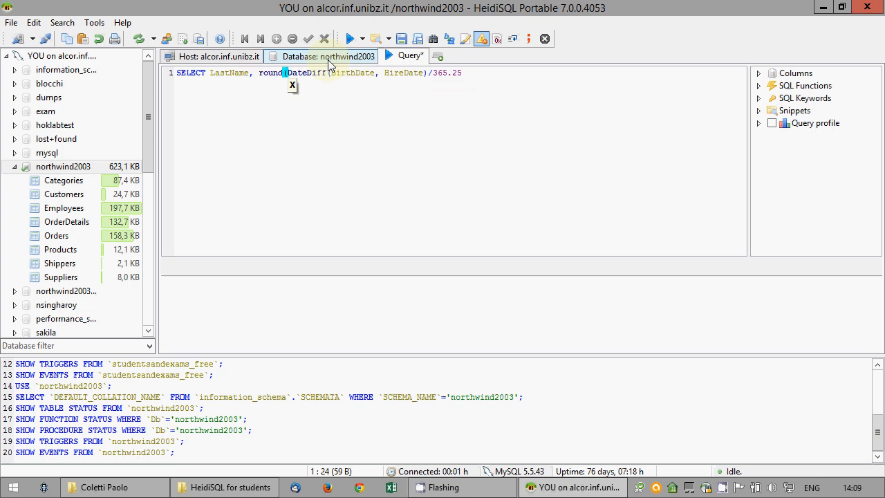
left_click(531, 71)
type(") ")
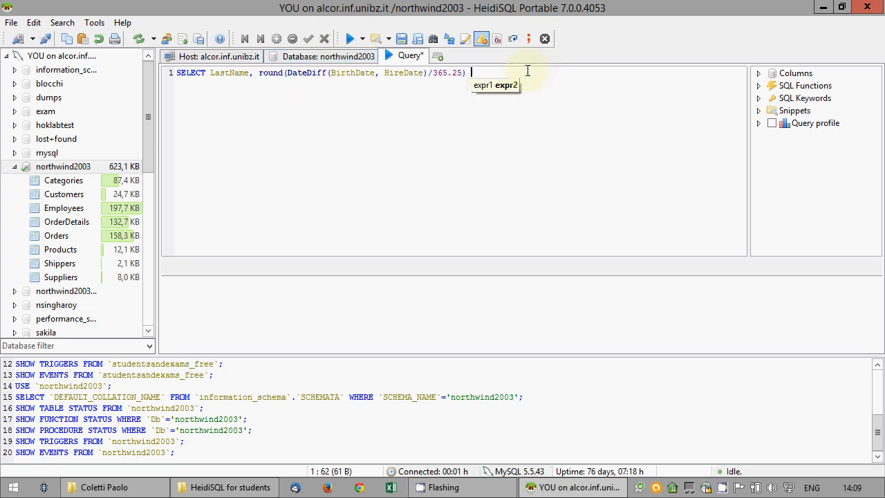
type("AS AgeWhen")
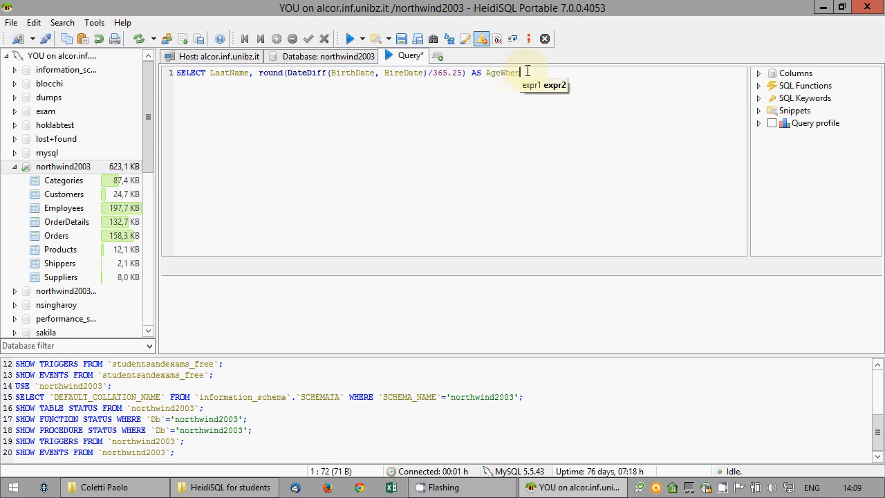
type("Hired ")
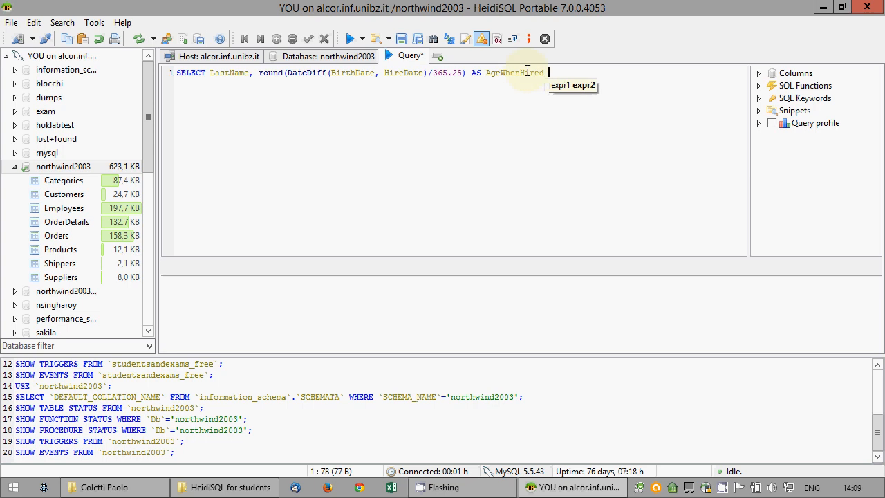
type("from")
key("BackSpace")
key("BackSpace")
key("BackSpace")
key("BackSpace")
type("FRO")
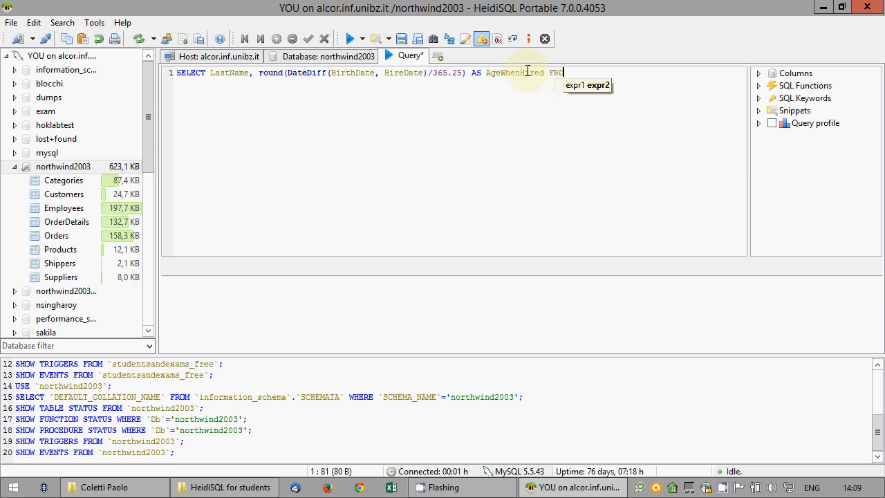
type("M Employ")
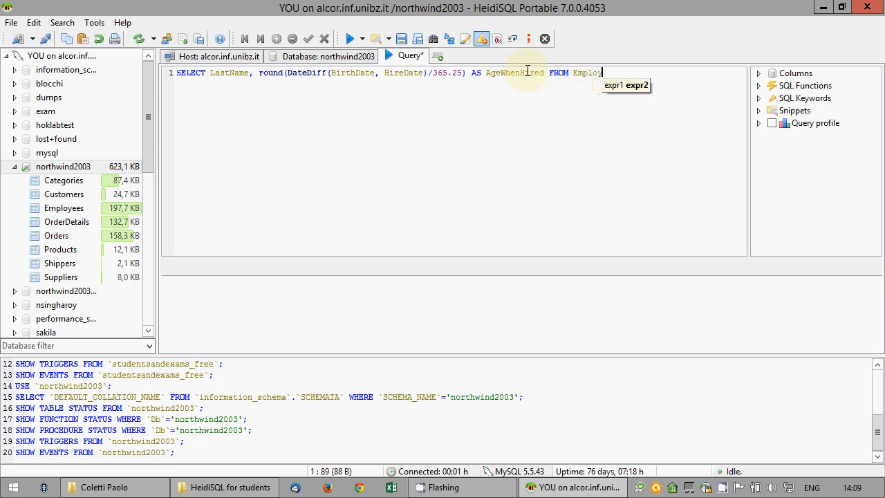
type("ees;")
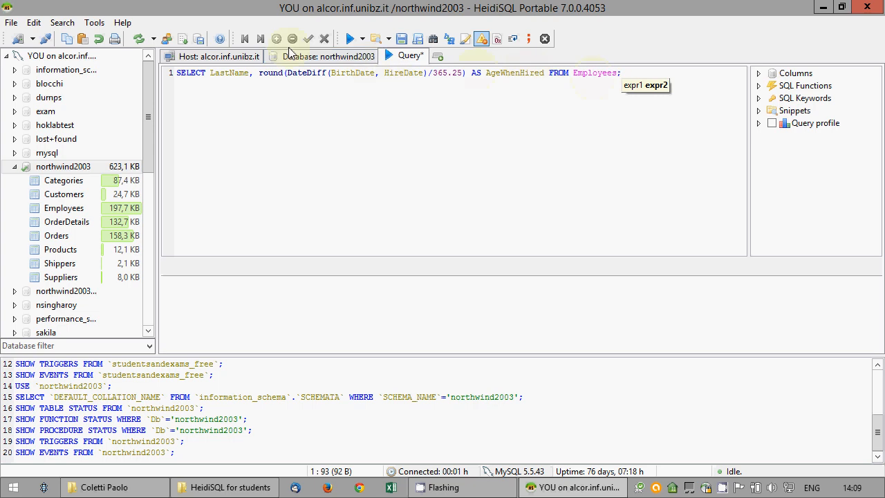
Run the query, change it to DateDiff(HireDate, BirthDate), re-run, and add blank lines after it
left_click(350, 39)
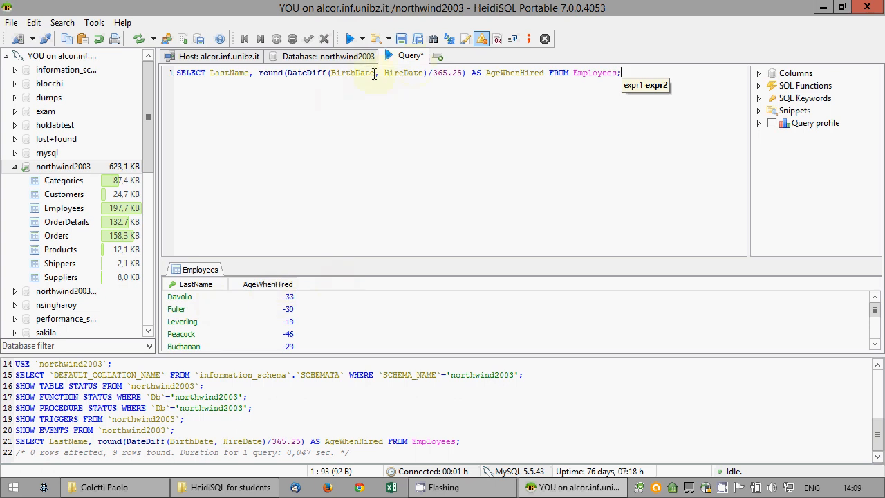
left_click_drag(355, 73, 334, 76)
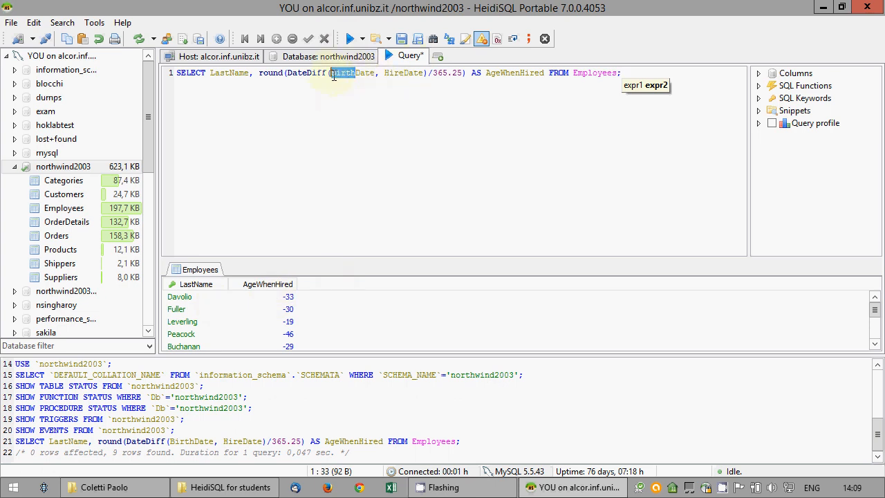
type("Hire")
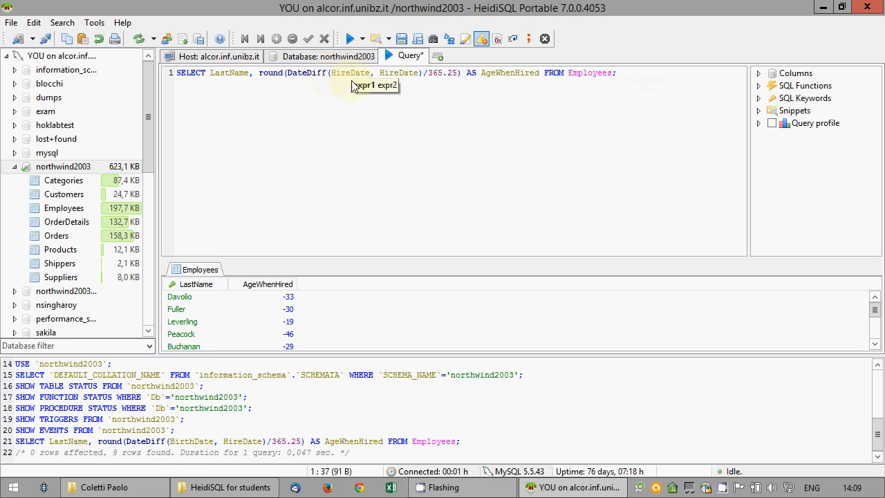
left_click_drag(378, 72, 399, 73)
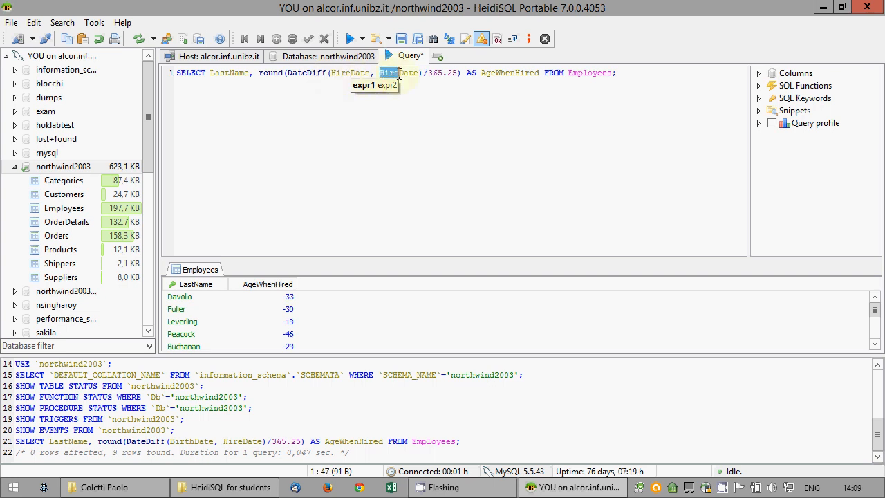
type("Birth")
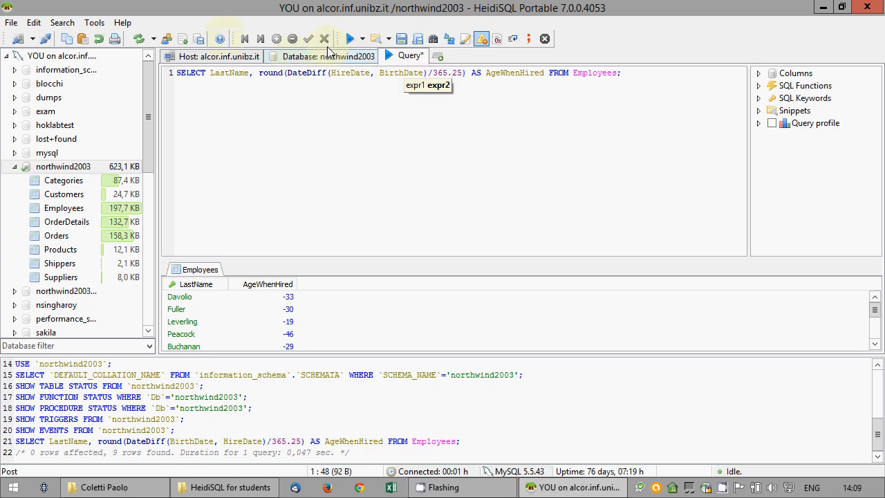
left_click(350, 40)
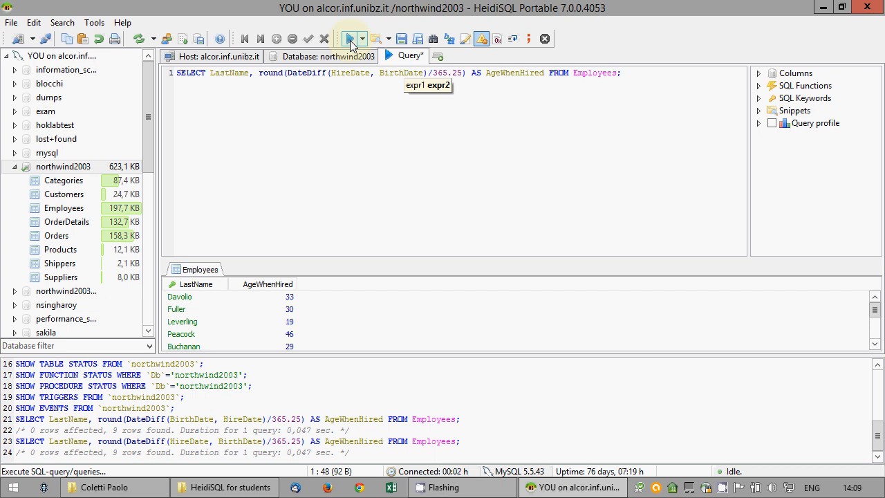
left_click(633, 73)
key("Return")
key("Return")
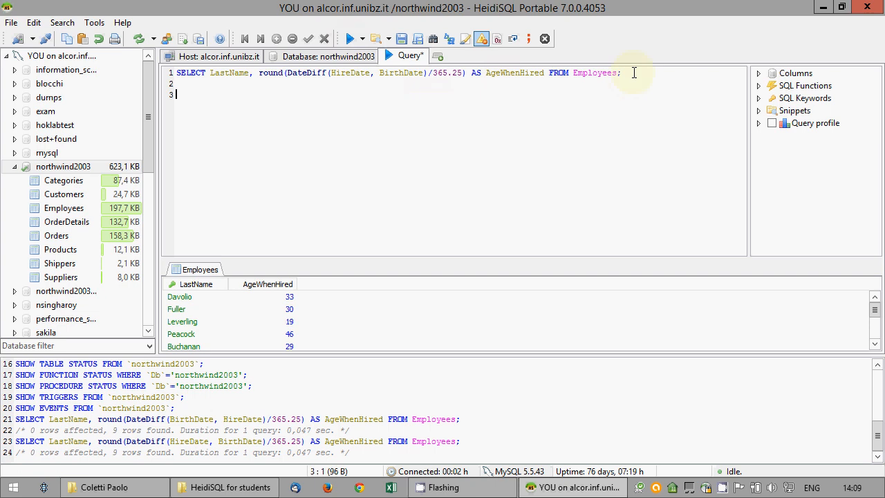
Use Save as... to store the age-at-hire query on the Desktop as exam
right_click(284, 116)
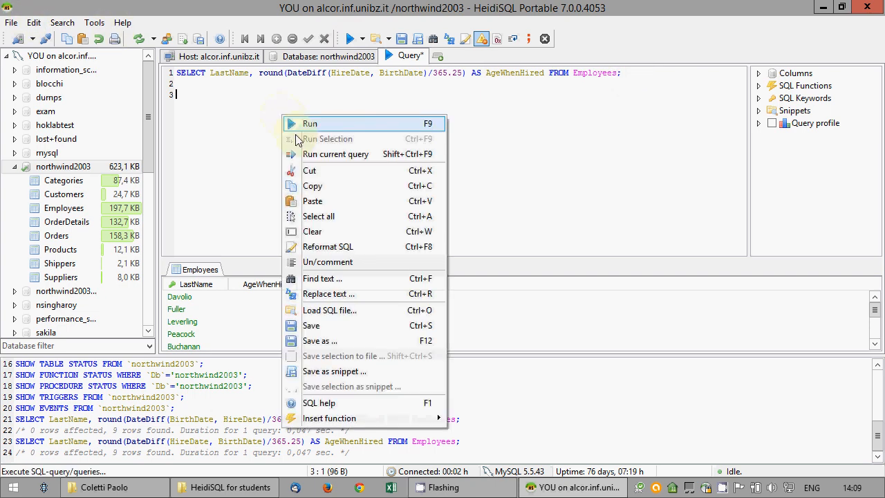
left_click(325, 341)
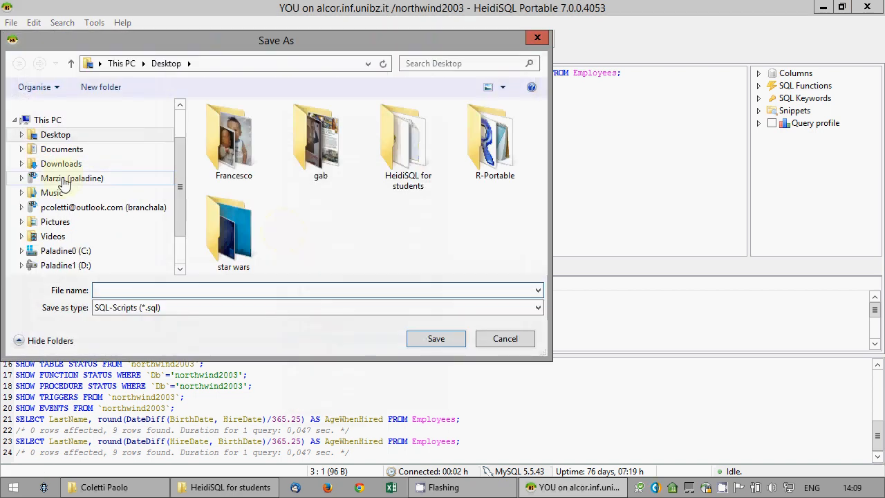
left_click(207, 289)
type("exam")
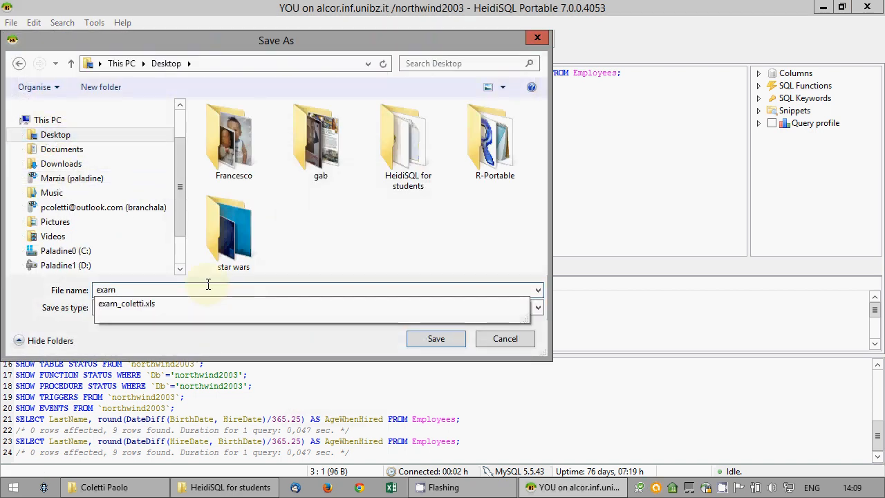
key("Return")
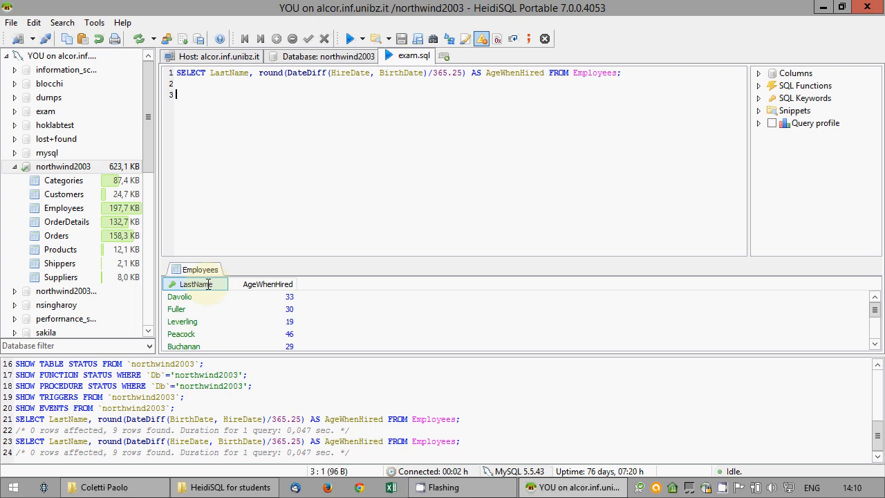
Type 'SELECT CompanyName, LastName FROM Employees' on line 3
type("SELECT ")
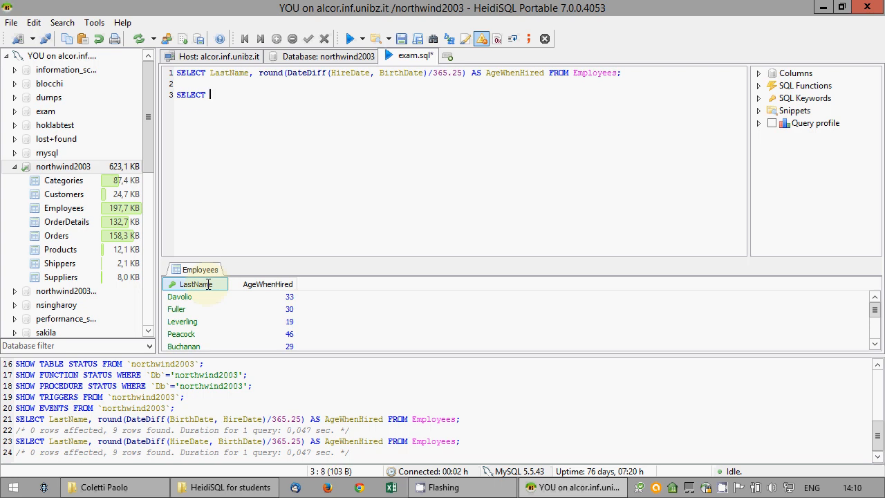
type("CompanyName")
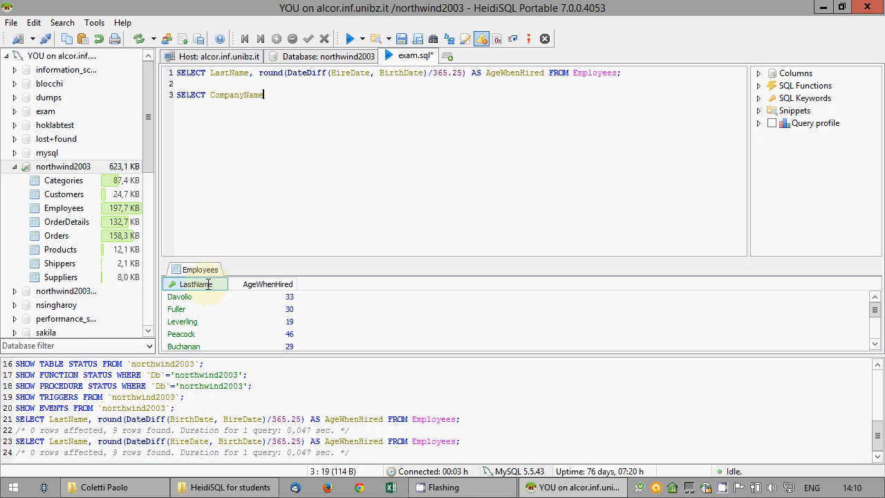
type(", LastName FROM Employees")
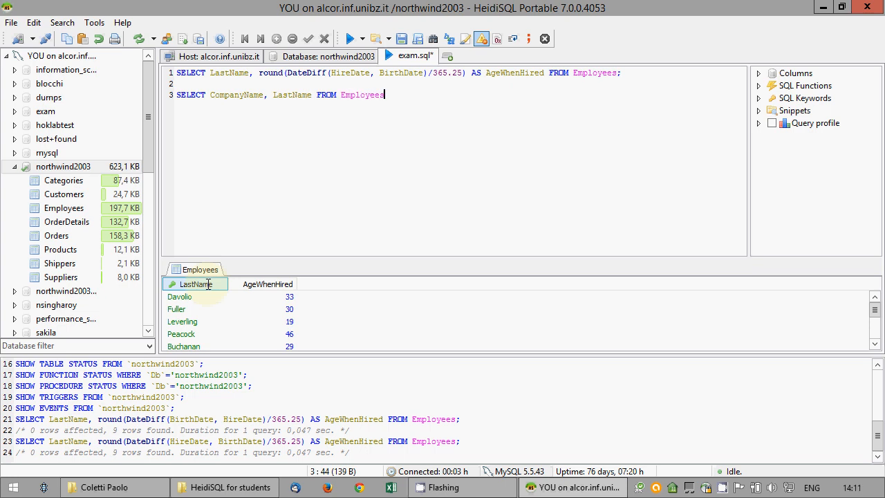
Add 'INNER JOIN Orders ON Employees.EmployeeID=Orders.EmployeeID' on a new line
key("Return")
type("INNER JOIN Order")
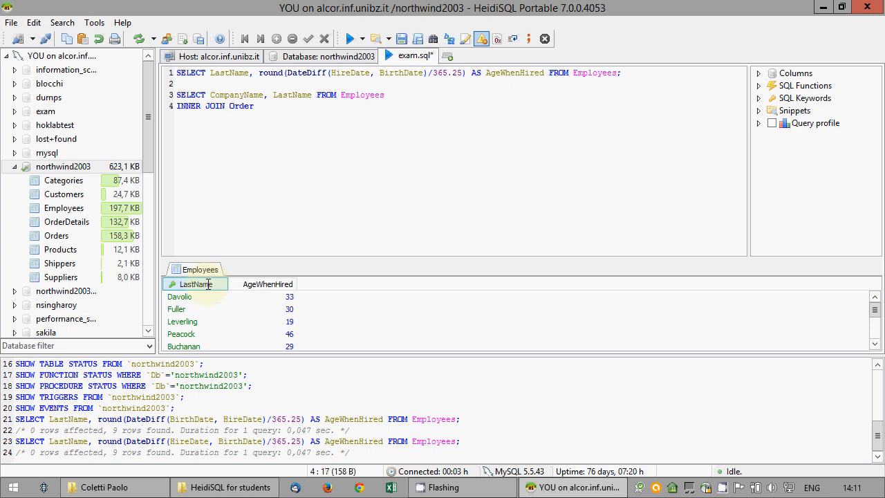
type("s ON EMployees.")
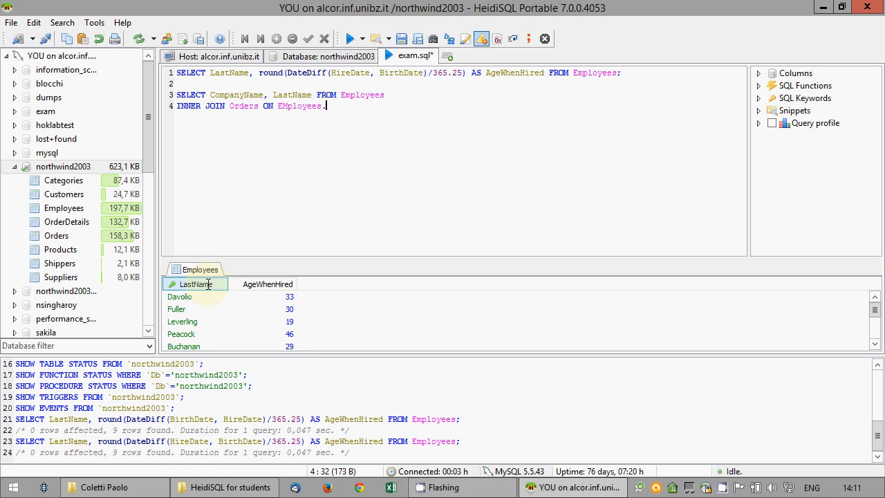
key("BackSpace")
key("BackSpace")
key("BackSpace")
key("BackSpace")
key("BackSpace")
key("BackSpace")
key("BackSpace")
key("BackSpace")
type("mployees.")
key("Return")
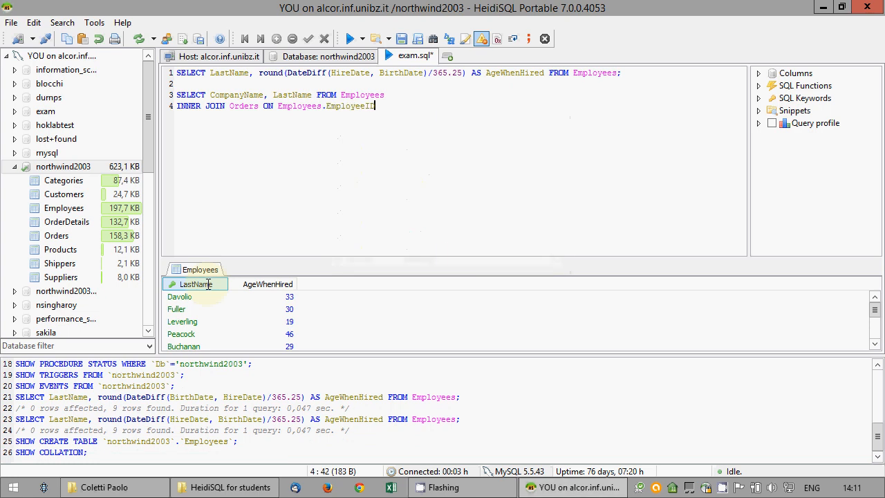
type("=Orders.")
key("Down")
key("Down")
key("Return")
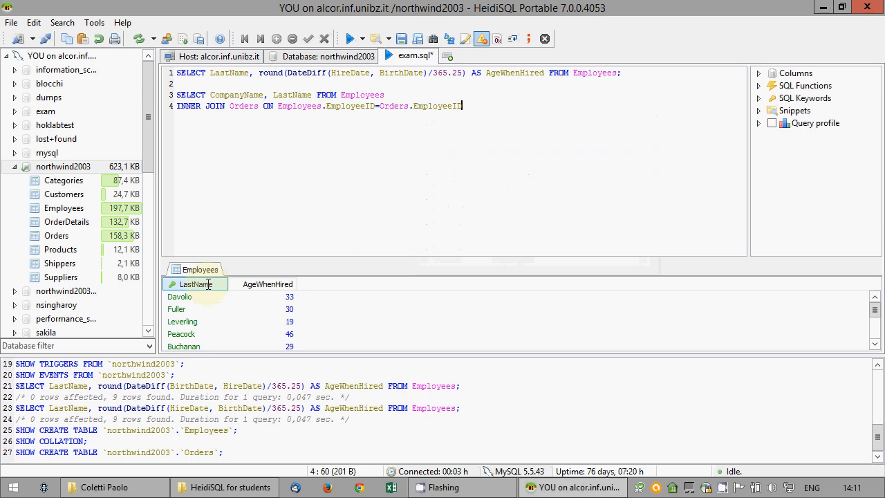
Add 'INNER JOIN Customers ON Orders.CustomerID=Customers.CustomerID' on the next line
key("Return")
type("INNER JOIN ")
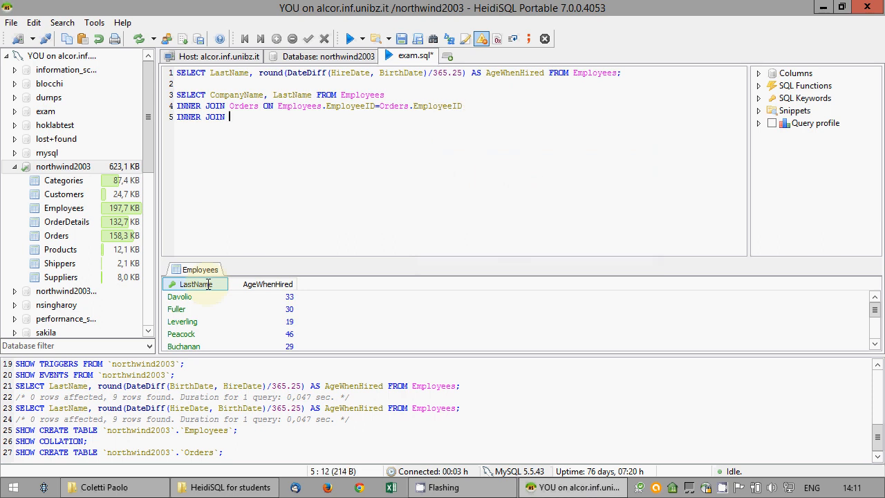
type("Customers ON Orders.")
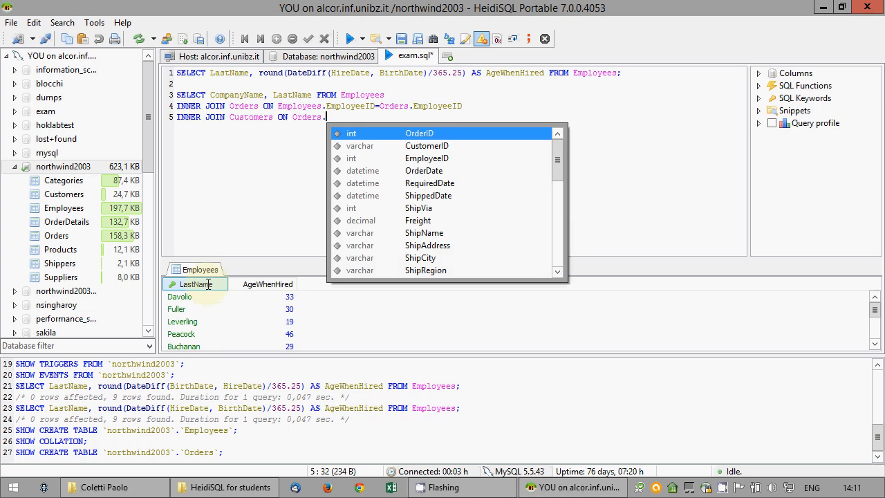
key("Down")
key("Down")
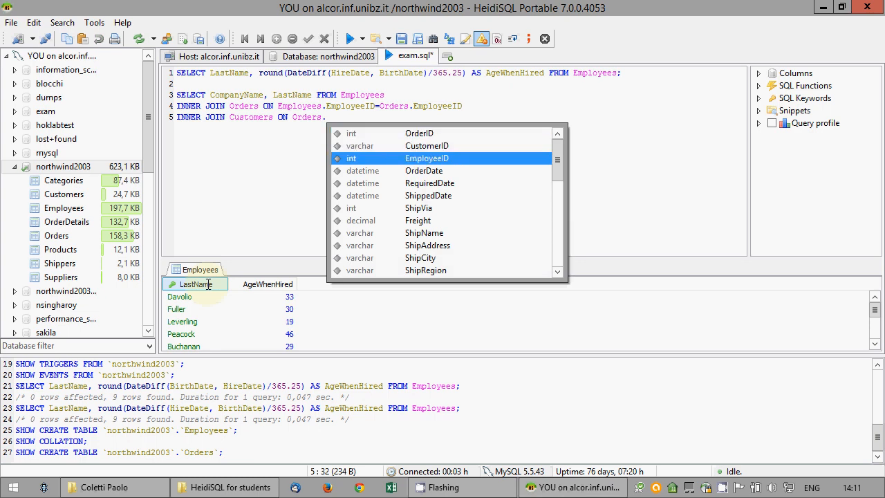
key("Up")
key("Return")
type("=Custm")
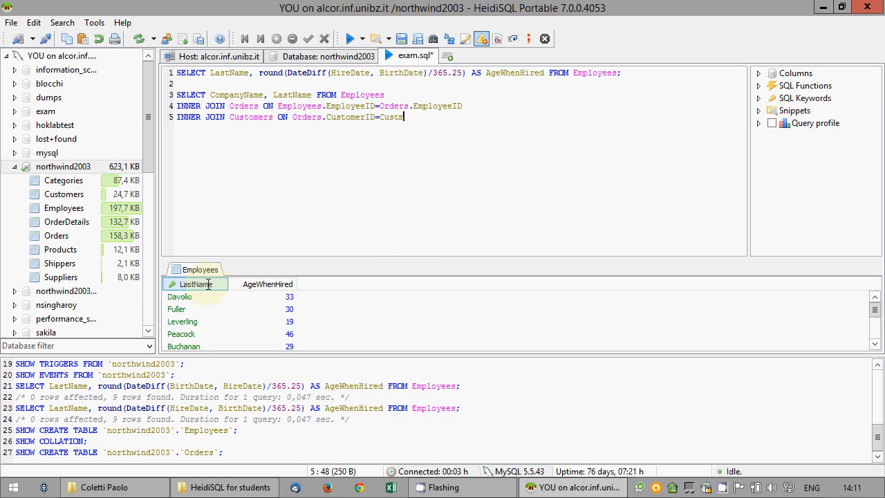
key("BackSpace")
type("omers.")
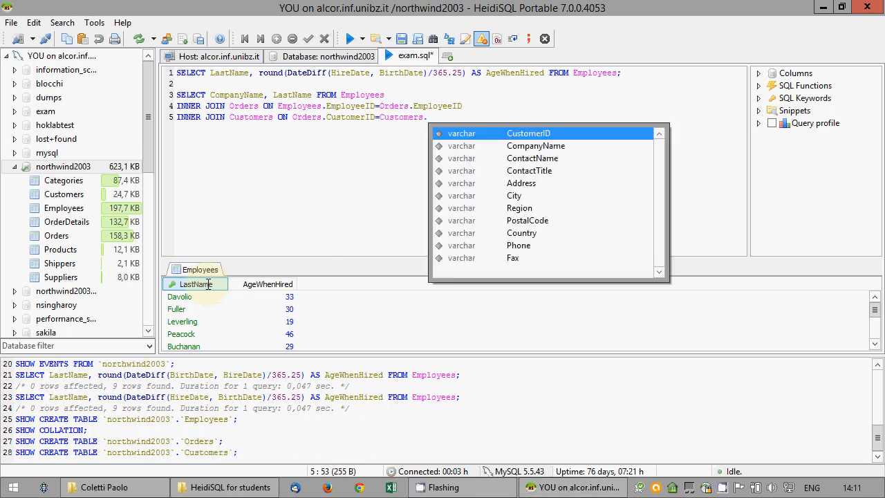
key("Return")
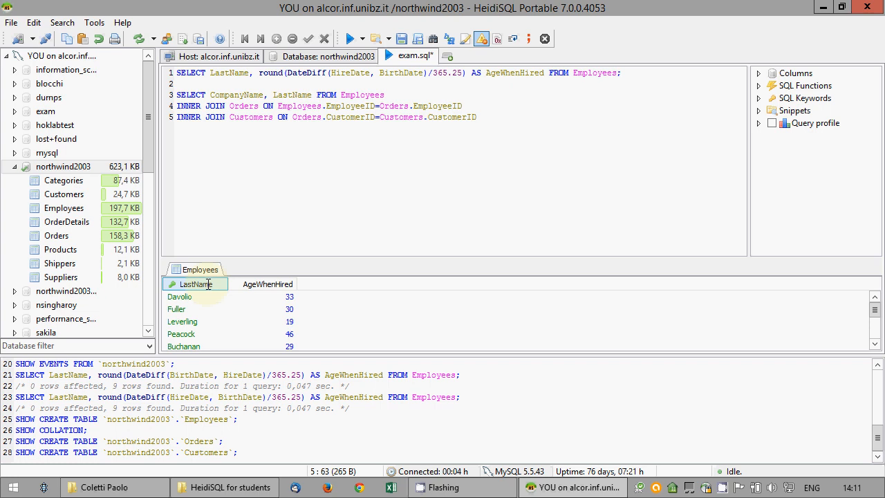
Add min(OrderDate) and max(OrderDate) to the SELECT list and open a new line after the joins
left_click(309, 97)
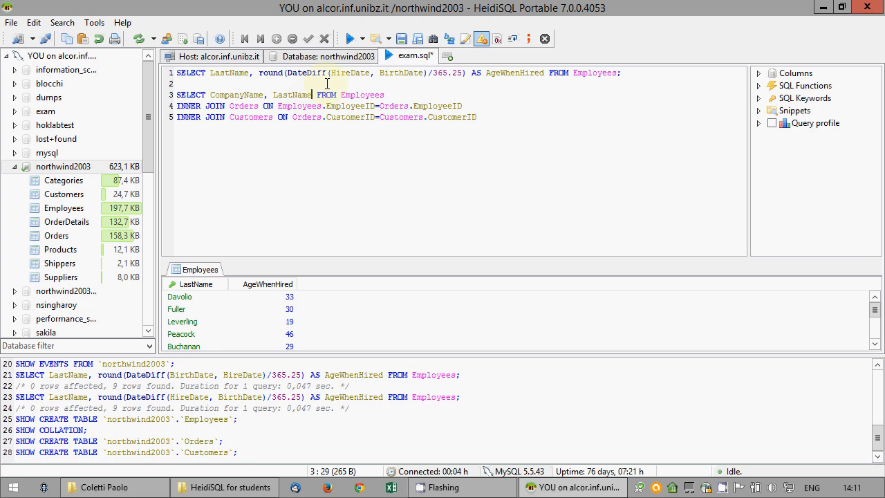
type(", min(O")
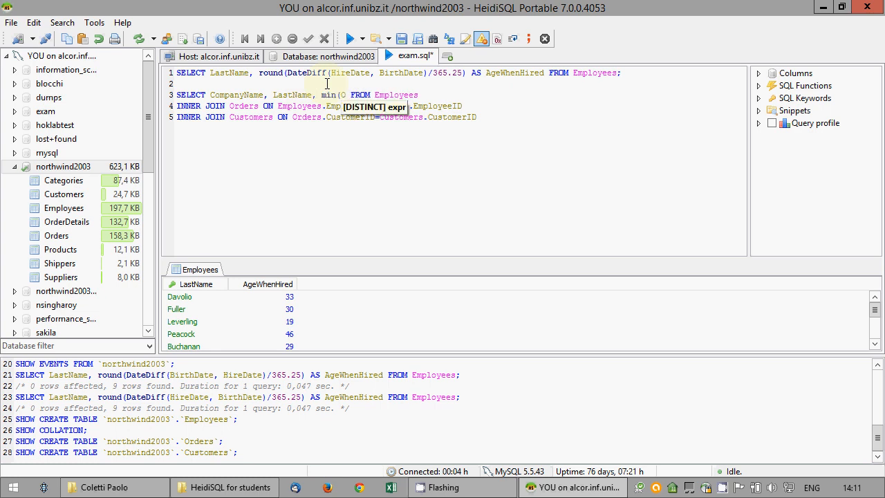
type("rderDate")
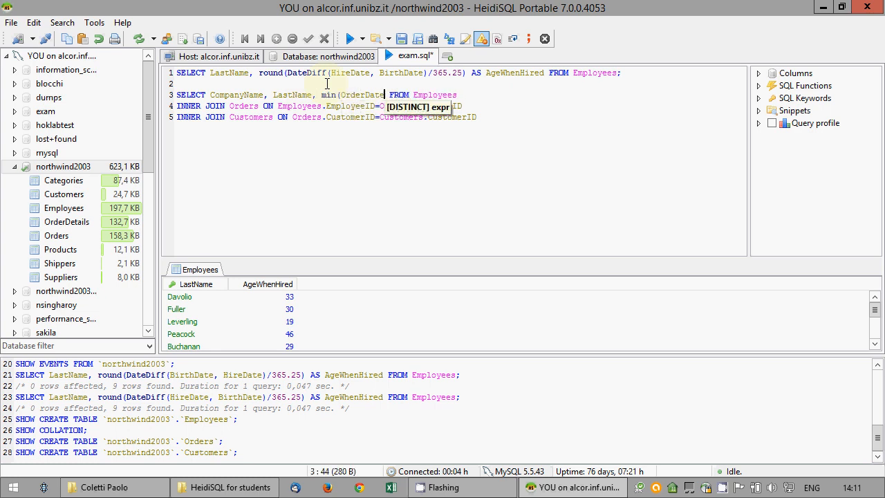
type("), ma")
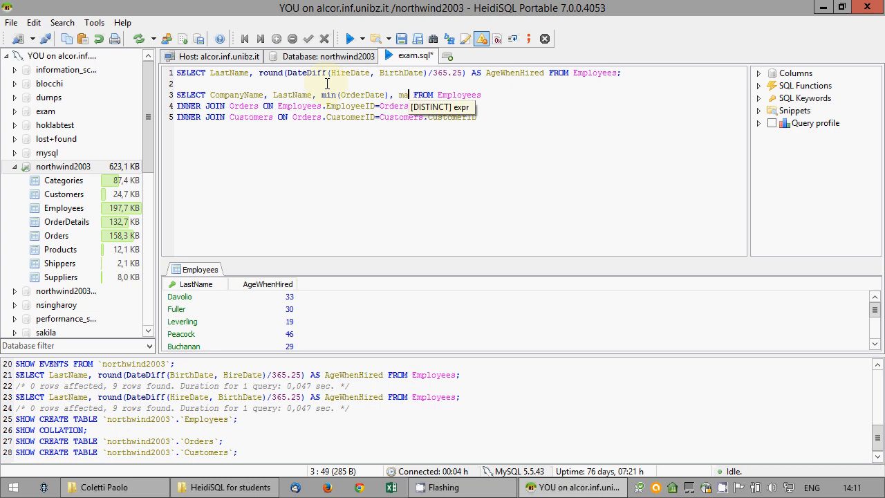
type("x(Ord")
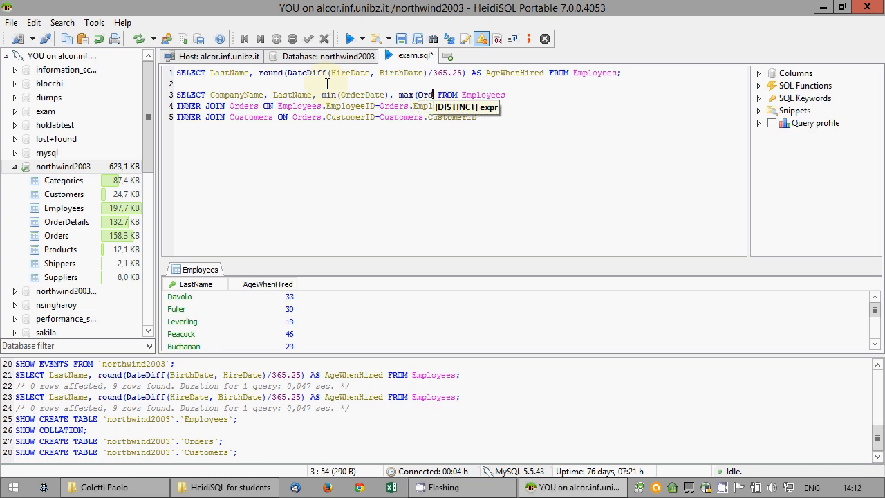
type("erDate)")
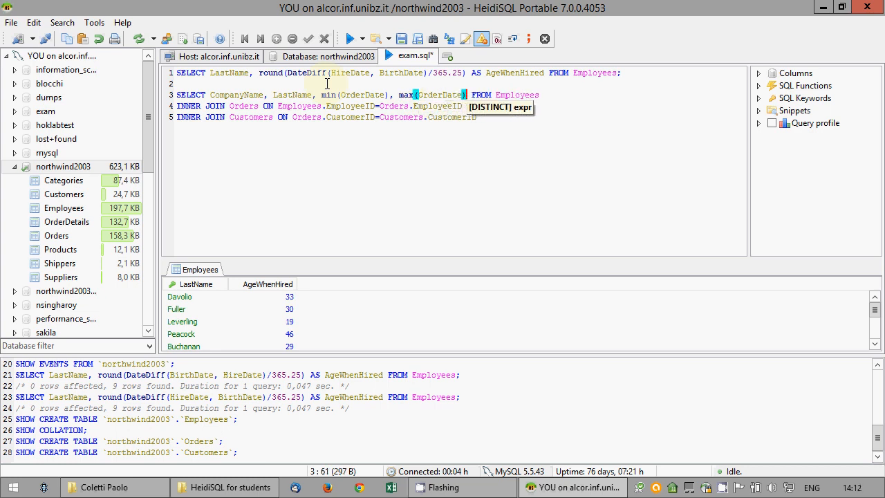
left_click(496, 120)
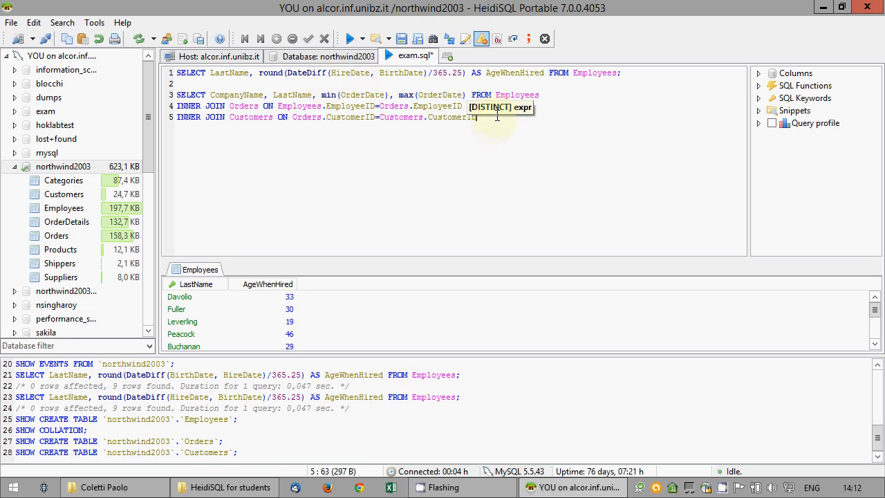
key("Return")
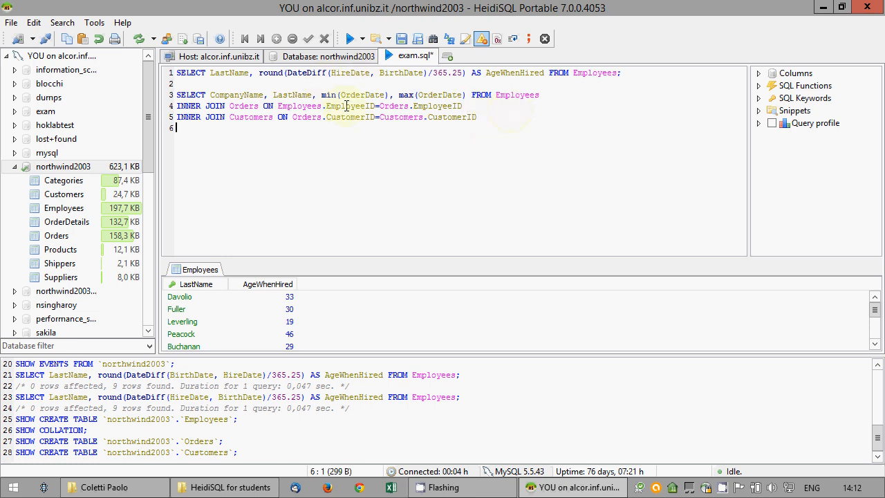
left_click_drag(321, 94, 463, 95)
left_click(375, 133)
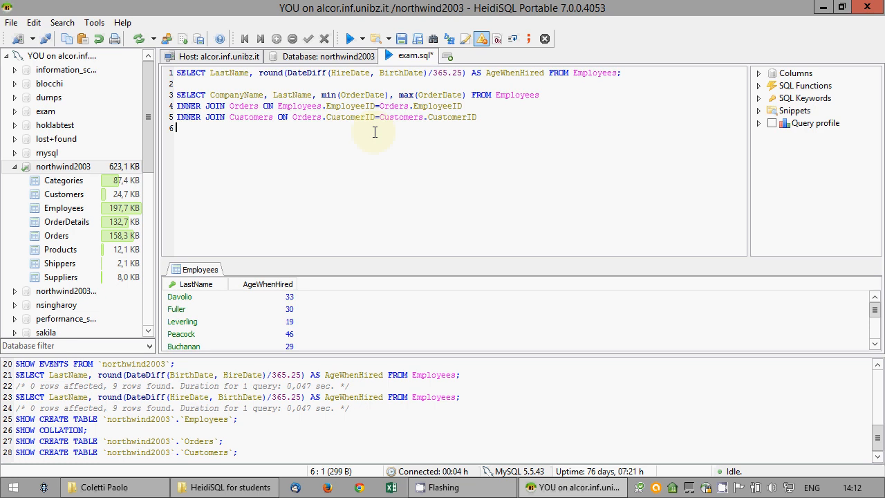
Add 'group by Customers.CustomerID, Employees.EmployeeID' and 'WHERE ShippedDate <= RequiredDate;'
type("group by Customer")
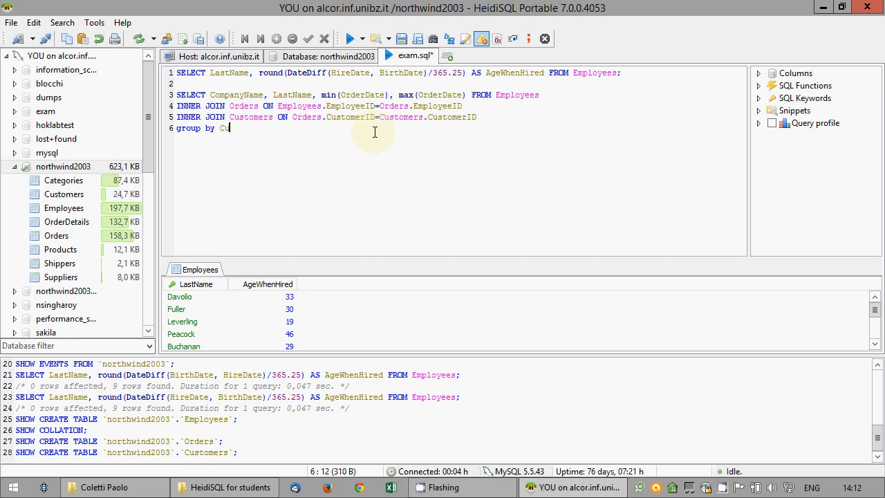
type("s.")
key("Return")
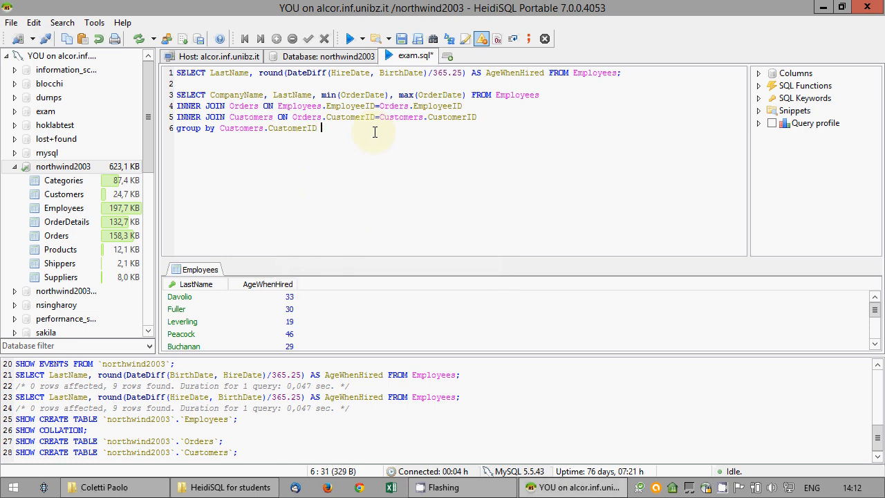
type("Employee.")
key("BackSpace")
type("s.")
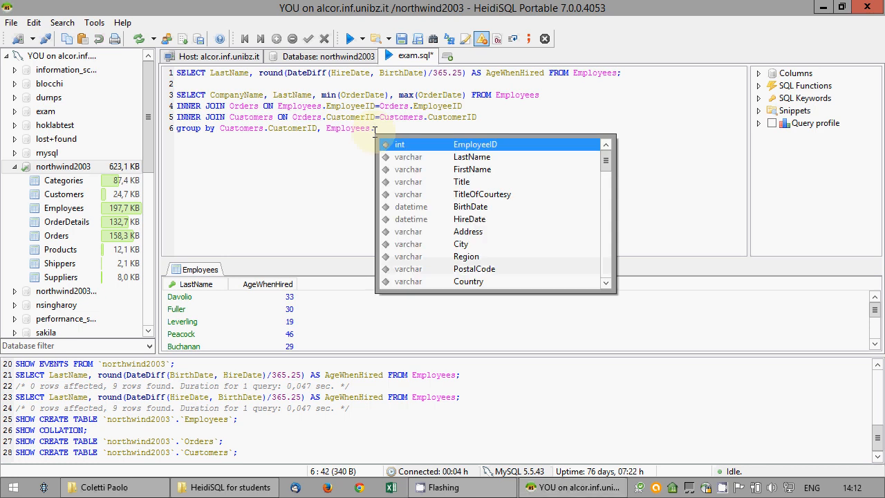
key("Return")
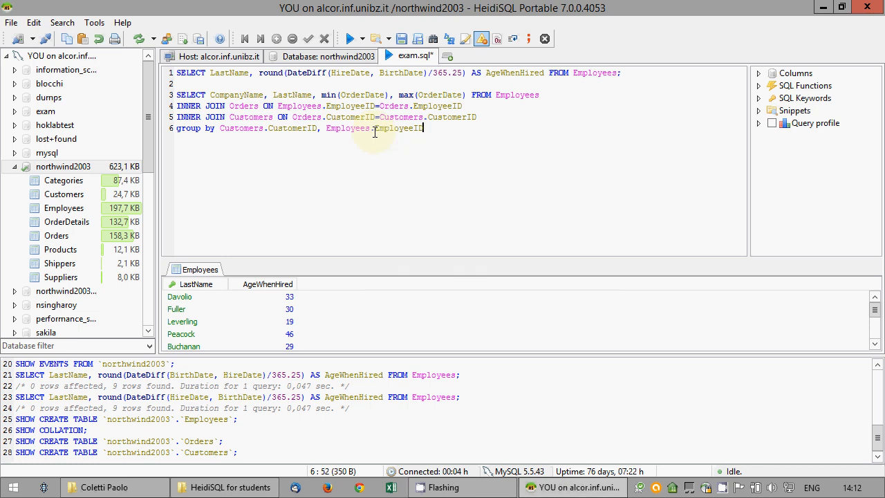
key("Return")
type("WHERE Shipped")
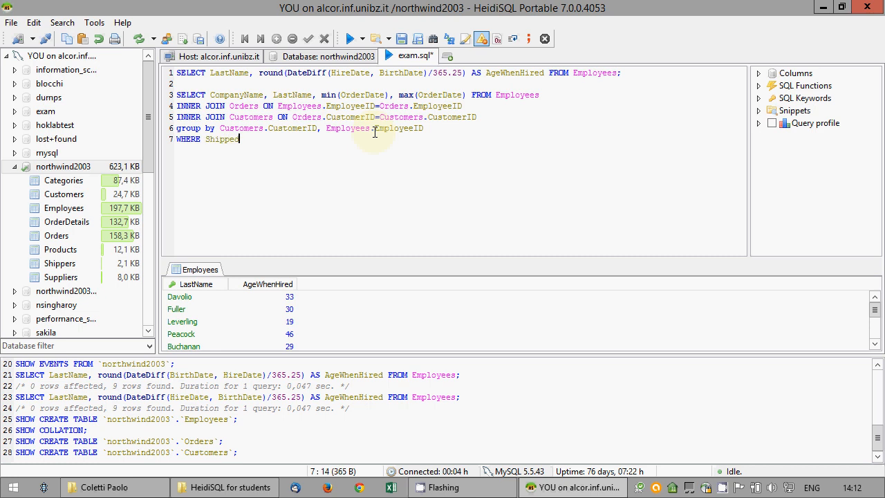
type("Date <= RequiredDate;")
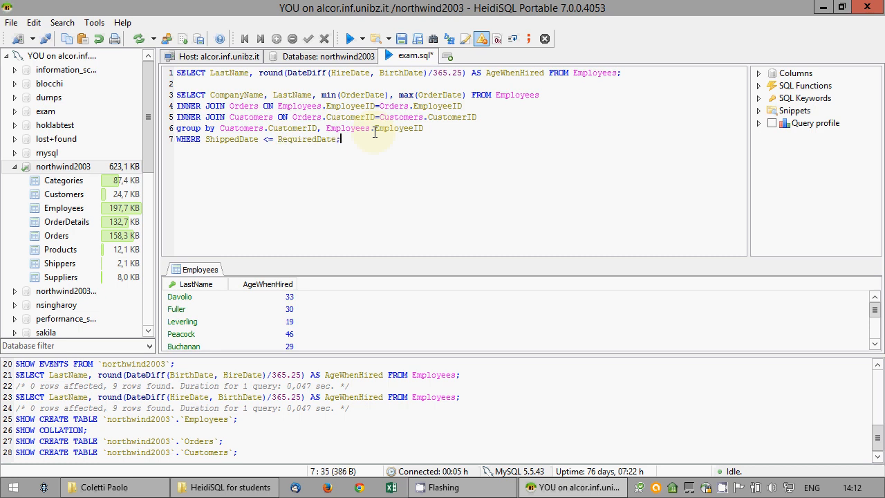
Run the second query on lines 3–7 and dismiss the resulting SQL syntax error
left_click_drag(366, 137, 241, 97)
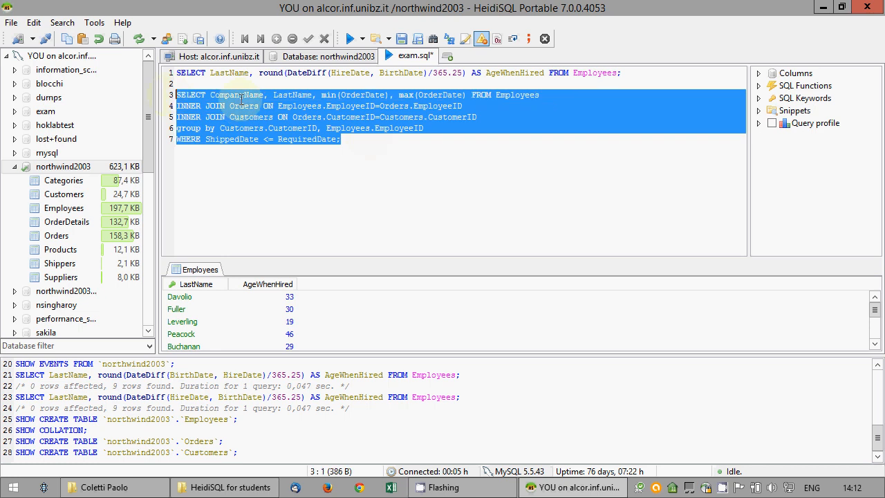
right_click(246, 99)
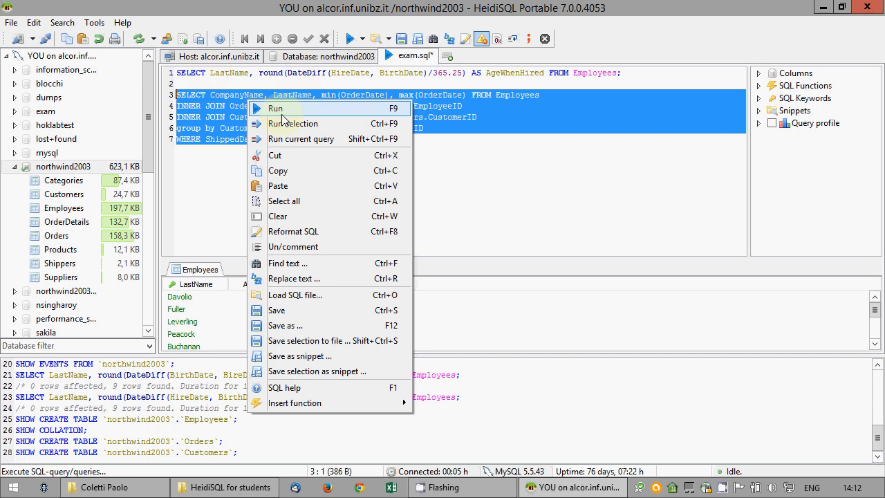
left_click(277, 123)
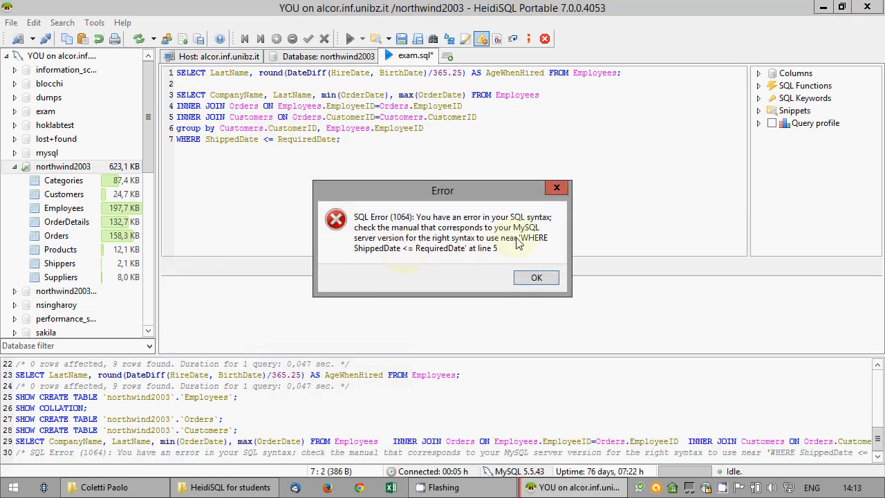
left_click(532, 271)
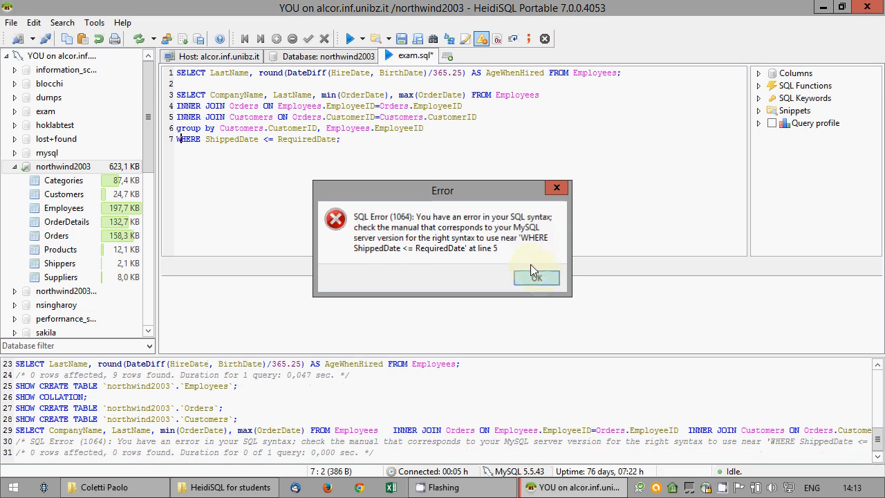
Move the WHERE ShippedDate <= RequiredDate condition above the group by line
left_click(338, 138)
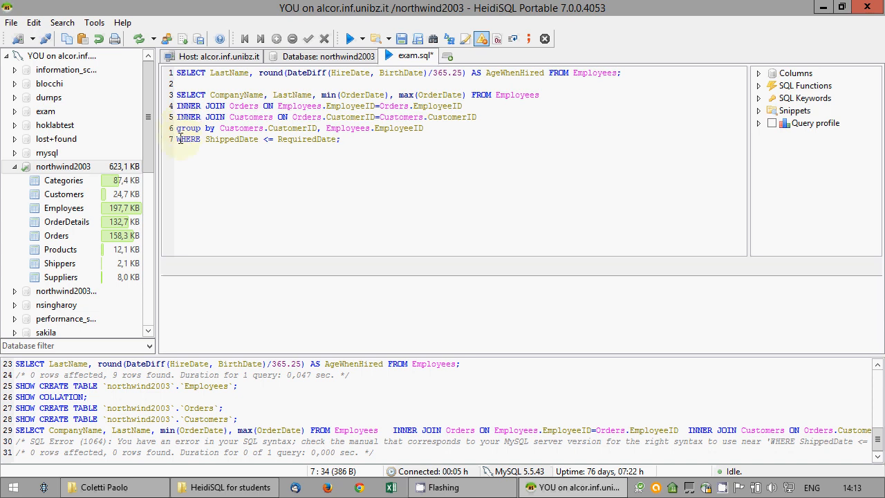
left_click_drag(176, 139, 337, 142)
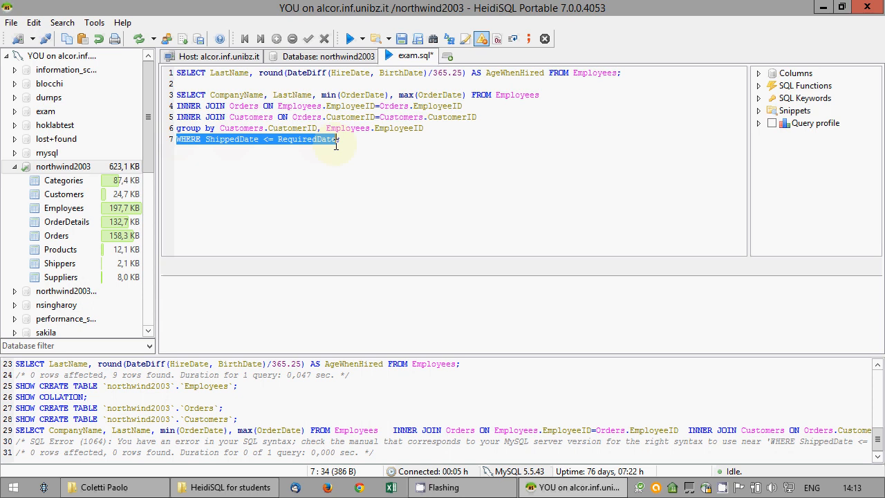
key("ctrl+x")
key("Up")
key("ctrl+v")
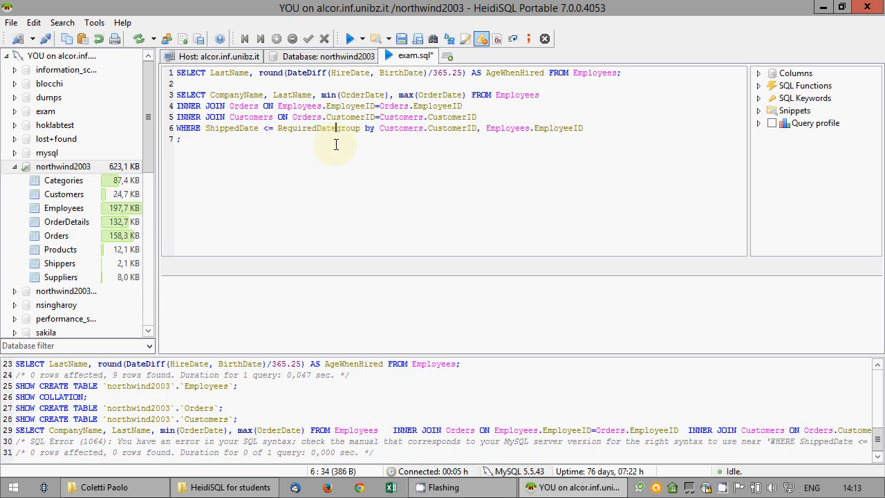
key("Return")
key("Down")
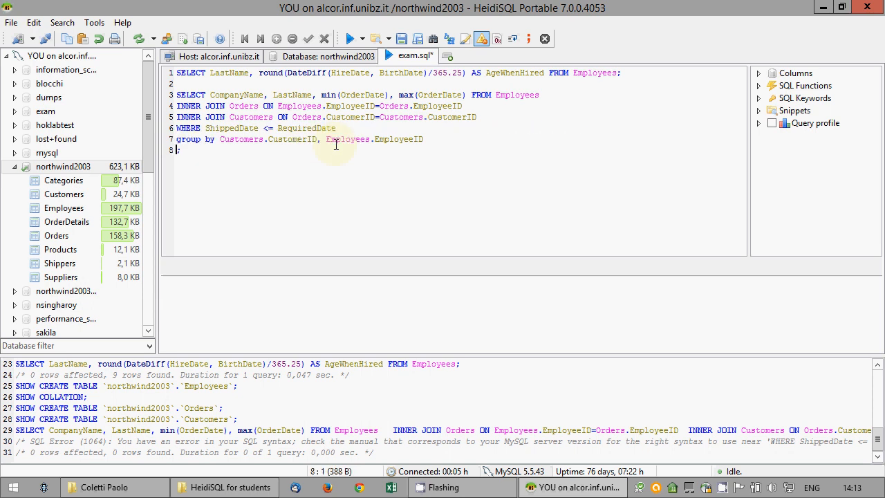
key("BackSpace")
Rerun the corrected query, returning 447 rows of first and last order dates
left_click_drag(474, 139, 175, 94)
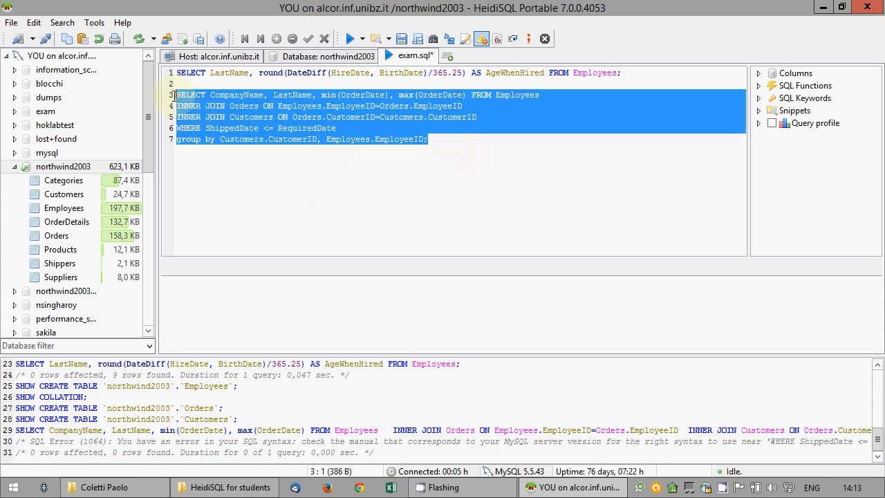
right_click(256, 116)
left_click(272, 140)
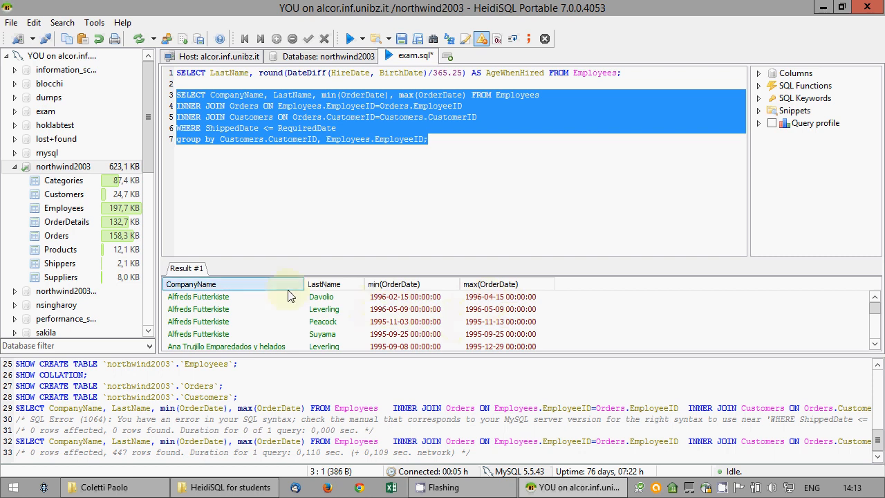
left_click(478, 152)
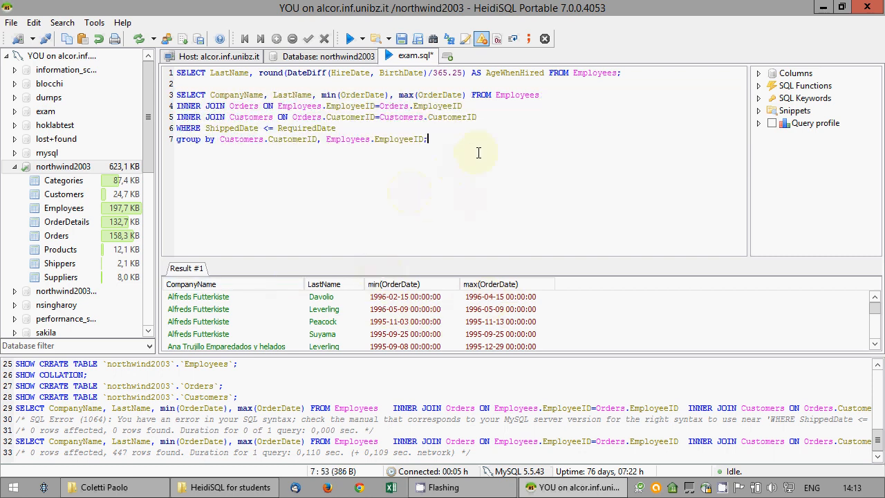
Add blank lines after the second query and type SELECT on line 9
key("Return")
key("Return")
type("SELECT")
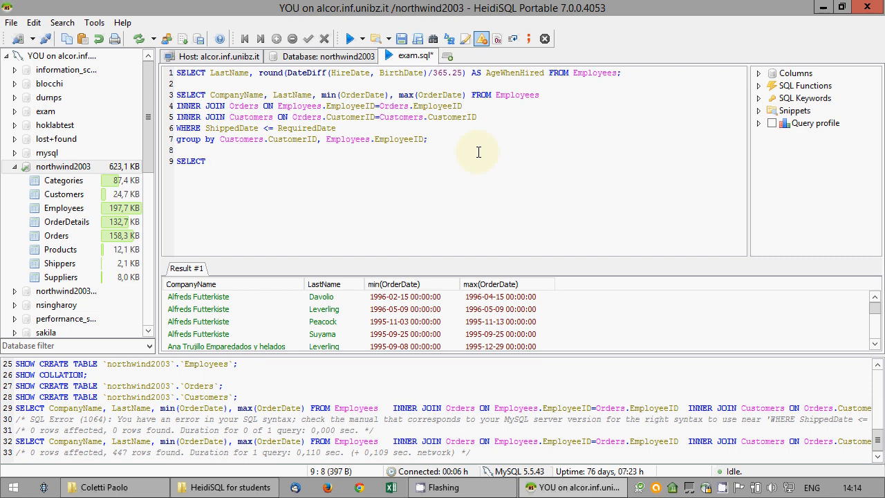
Write the select list with CompanyName and a dotted placeholder, followed by FROM Suppliers
type("CompanyN")
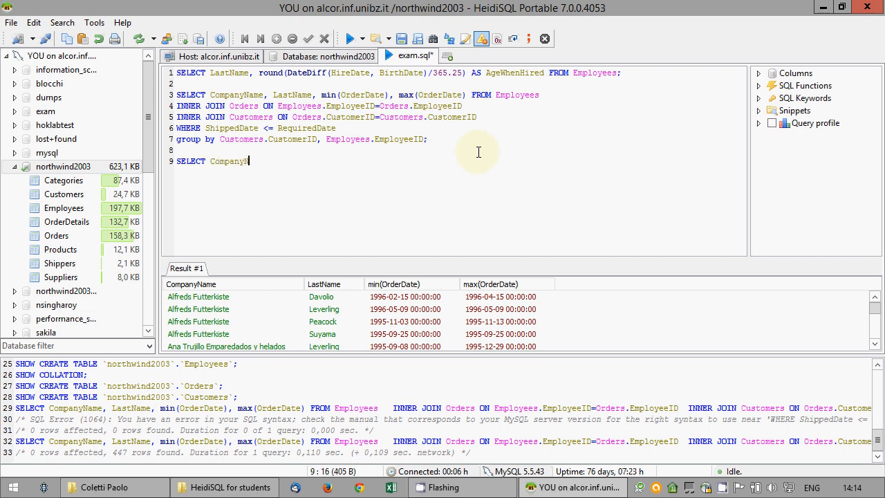
type("ame, ....information_schema.CHARACTER_SETS.")
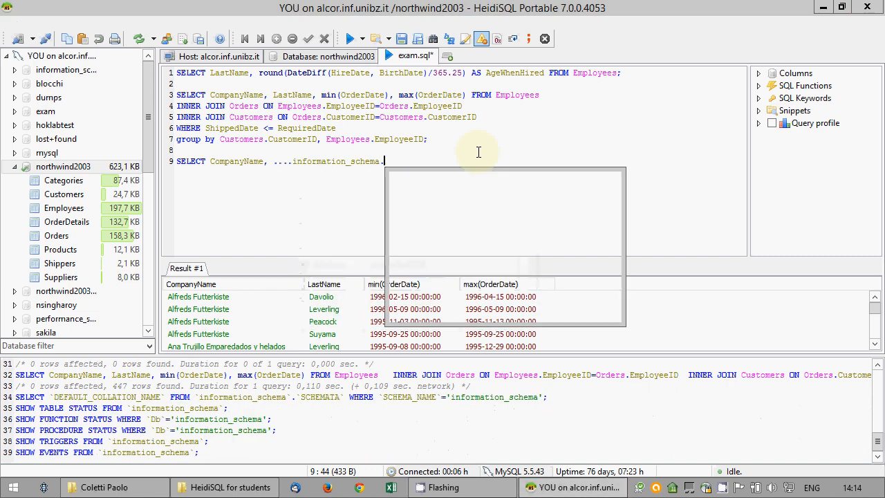
key("BackSpace")
key("BackSpace")
key("BackSpace")
key("BackSpace")
key("BackSpace")
key("BackSpace")
key("BackSpace")
key("BackSpace")
key("BackSpace")
key("BackSpace")
key("BackSpace")
key("BackSpace")
key("BackSpace")
key("BackSpace")
key("BackSpace")
key("BackSpace")
key("BackSpace")
key("BackSpace")
key("BackSpace")
key("BackSpace")
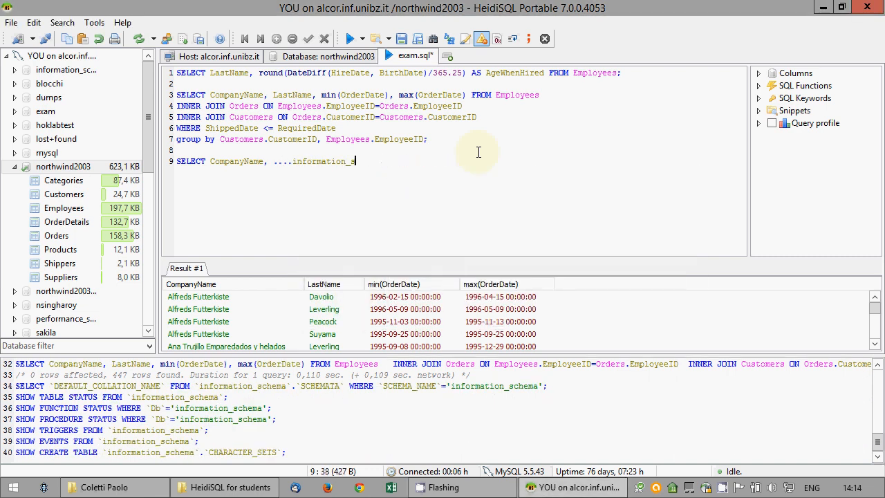
key("BackSpace")
key("BackSpace")
type("...information_schema.")
key("BackSpace")
key("BackSpace")
key("BackSpace")
key("BackSpace")
key("BackSpace")
key("BackSpace")
key("BackSpace")
key("BackSpace")
key("BackSpace")
key("BackSpace")
key("BackSpace")
key("BackSpace")
key("BackSpace")
key("BackSpace")
key("BackSpace")
key("BackSpace")
key("BackSpace")
key("BackSpace")
key("BackSpace")
type("FROM")
key("Return")
type("S")
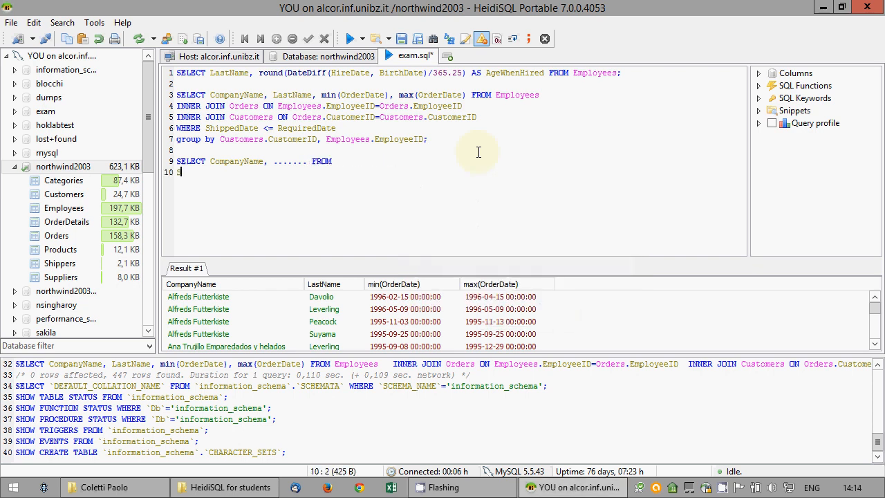
type("uppliers")
key("Home")
key("BackSpace")
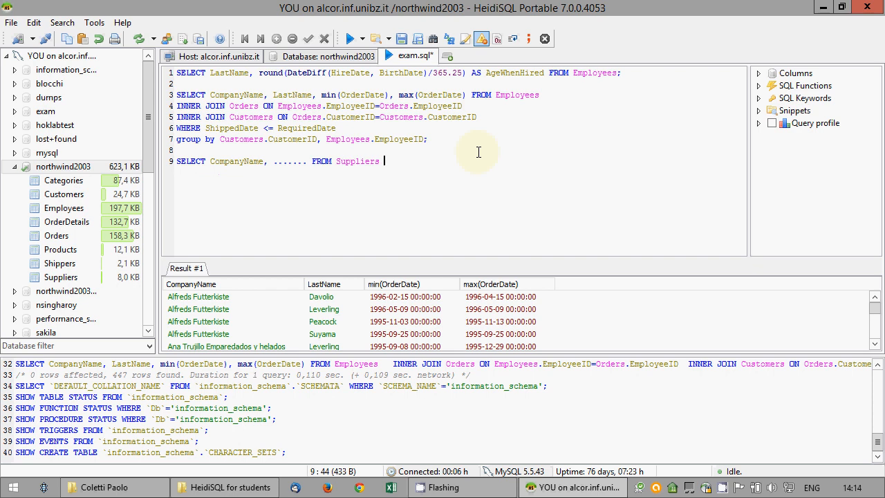
key("End")
key("Return")
Add INNER JOIN Products ON Suppliers.SupplierID=Products.SupplierID
type("INNER HJ")
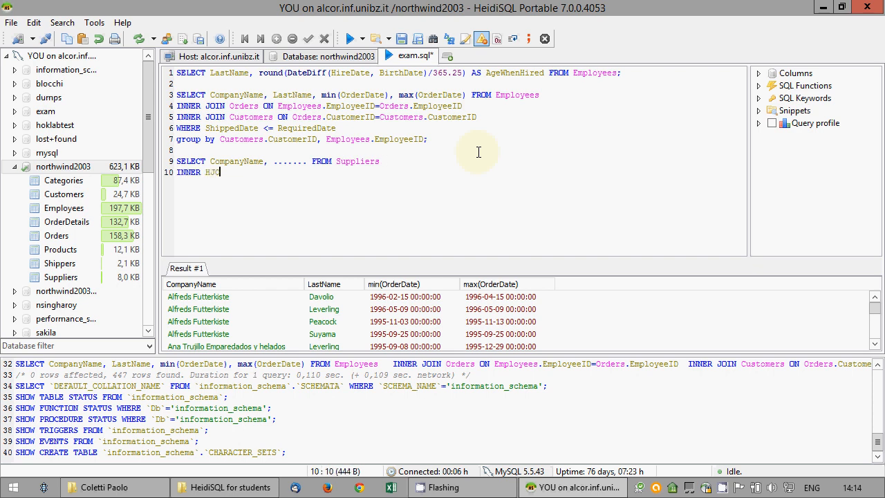
key("BackSpace")
key("BackSpace")
type("JOIN Products ON Su")
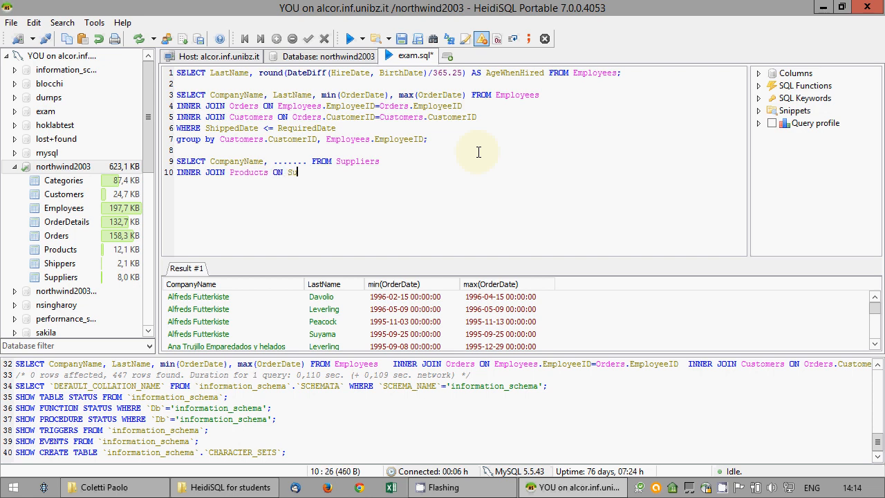
type("ppliers.")
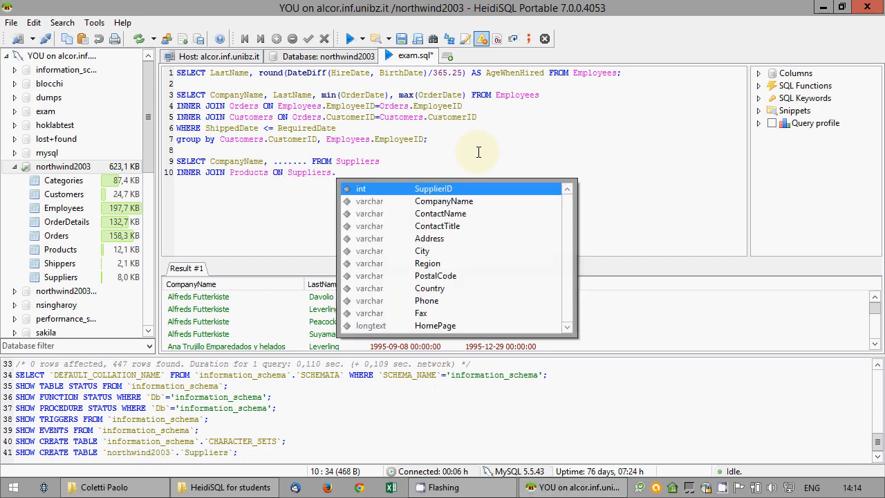
key("Return")
type("=Producst")
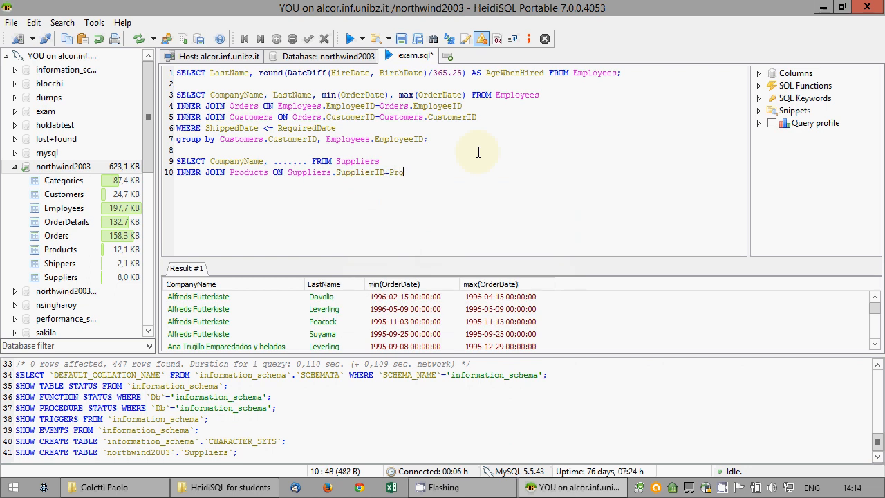
key("BackSpace")
key("BackSpace")
type("ts.")
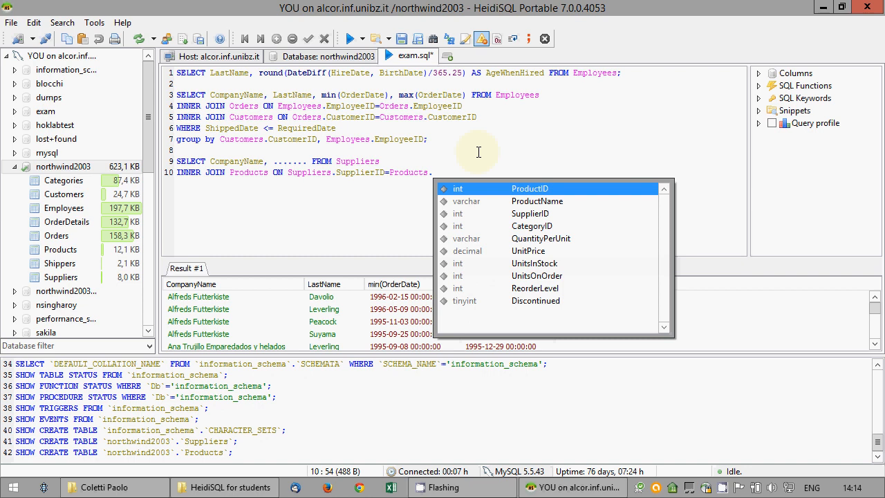
key("Down")
key("Down")
key("Return")
key("Return")
Add INNER JOIN OrderDetails ON Products.ProductID=OrderDetails.ProductID, ending with a semicolon
type("INNER HJO")
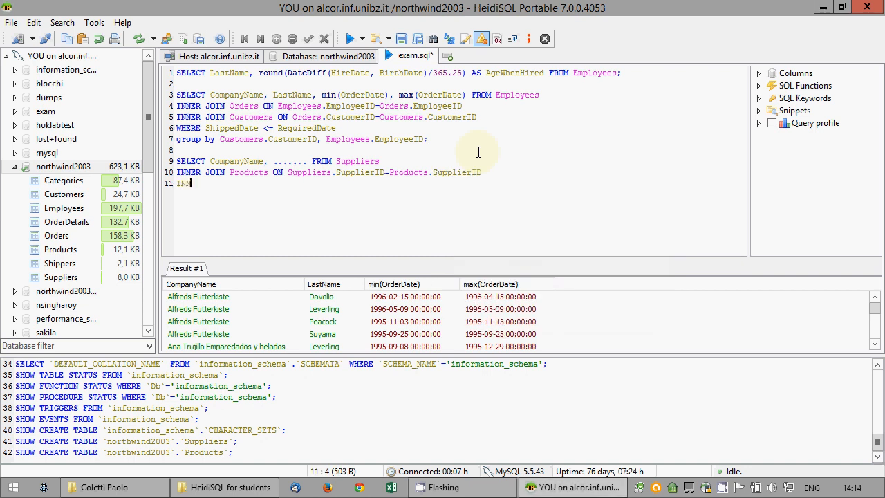
key("BackSpace")
key("BackSpace")
key("BackSpace")
type("JOIN")
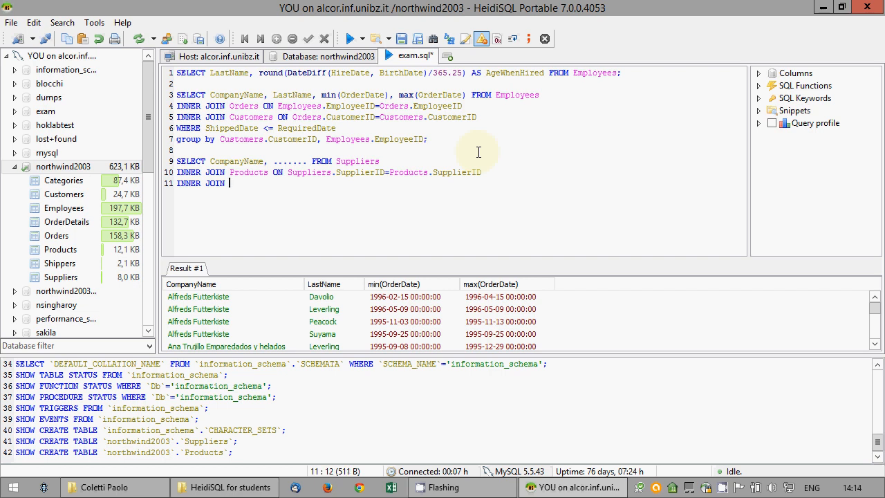
type(" OrderDetails ON ")
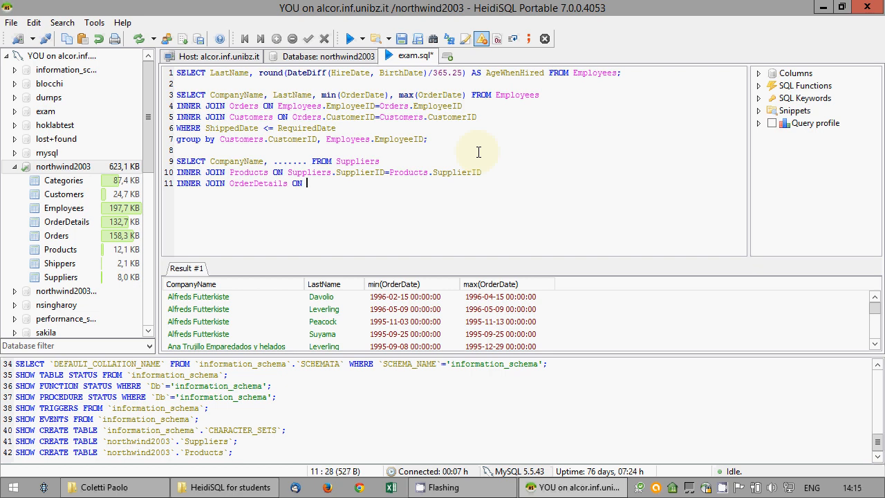
type("Products.")
key("Down")
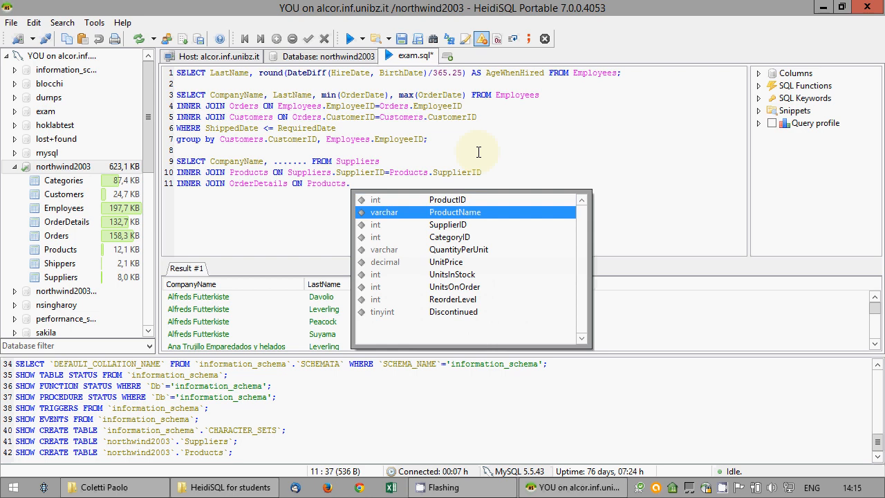
key("Up")
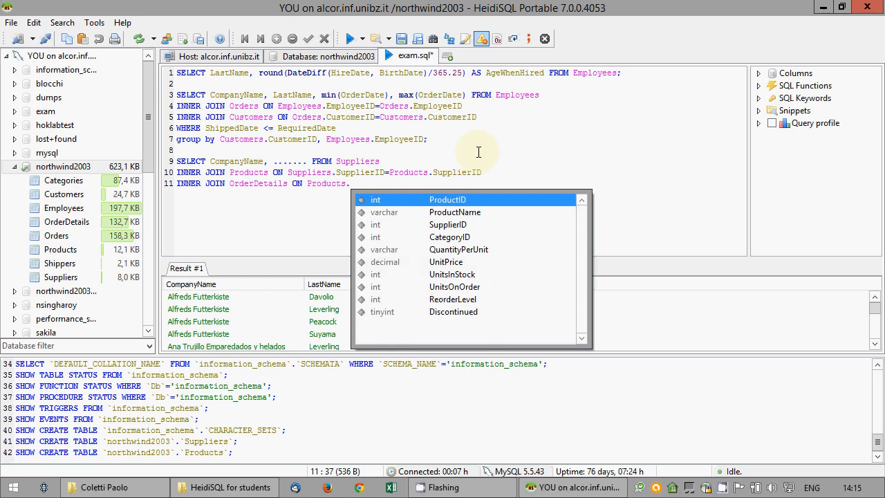
key("Return")
type("=O")
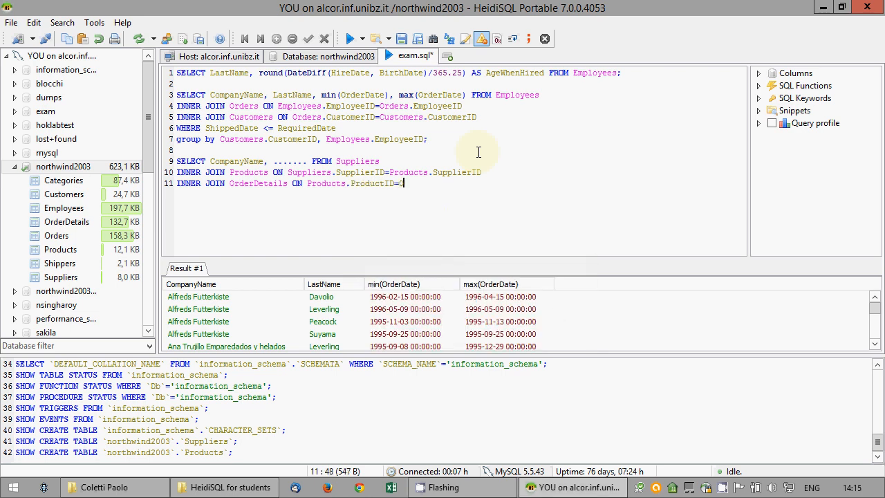
type("rderDetails.")
key("Down")
key("Return")
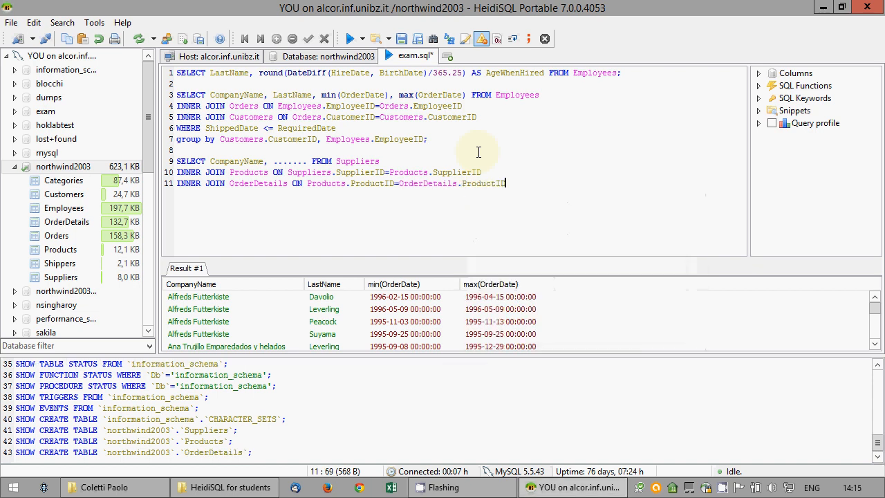
type(";")
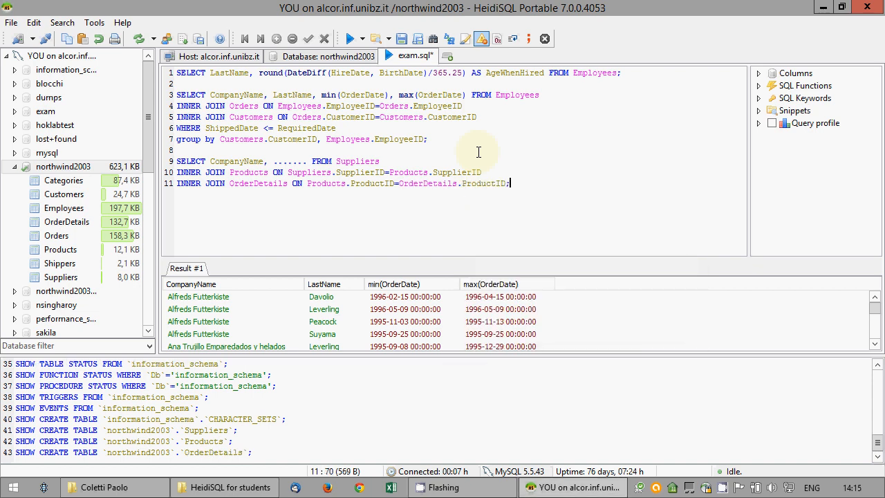
key("Up")
key("Up")
Replace the dotted placeholder on line 9 with sum(Quantity*UnitPrice)
key("Left")
key("Left")
key("Left")
key("Left")
key("Left")
key("Left")
key("Left")
key("Left")
key("Left")
key("Left")
key("Left")
key("Left")
key("Left")
key("Left")
key("Left")
key("Left")
key("BackSpace")
key("BackSpace")
key("BackSpace")
key("BackSpace")
key("BackSpace")
key("BackSpace")
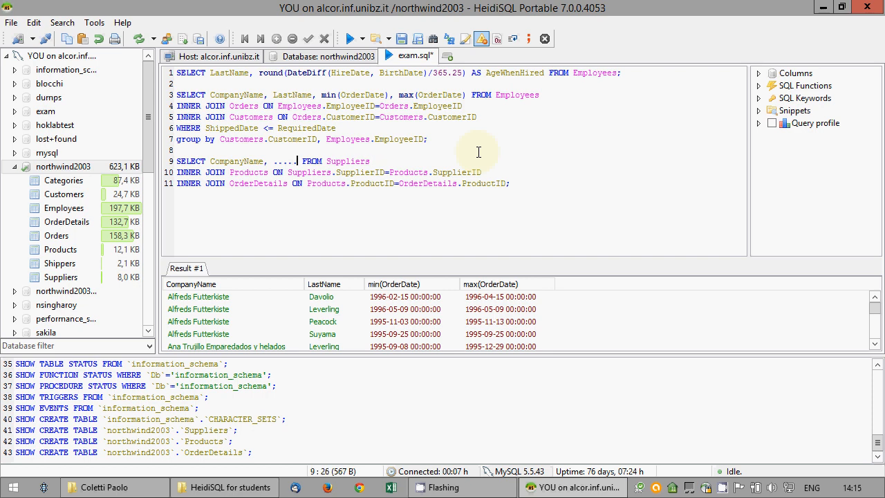
key("BackSpace")
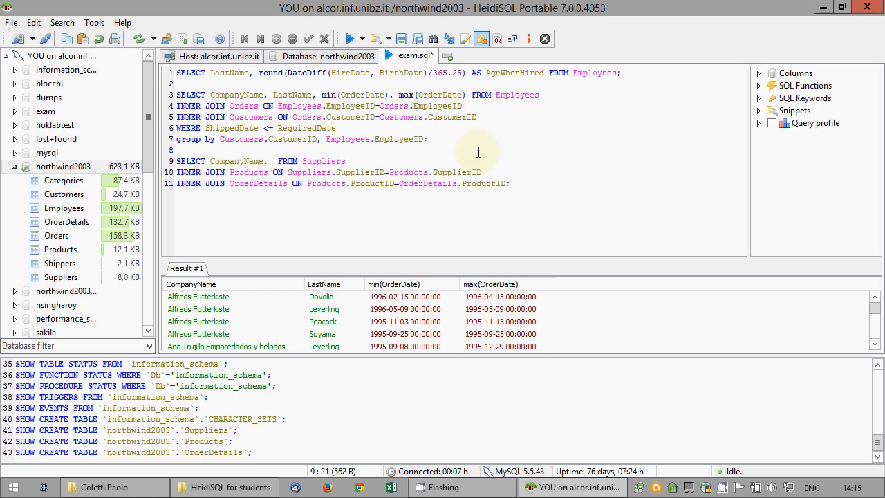
type("Quantity*")
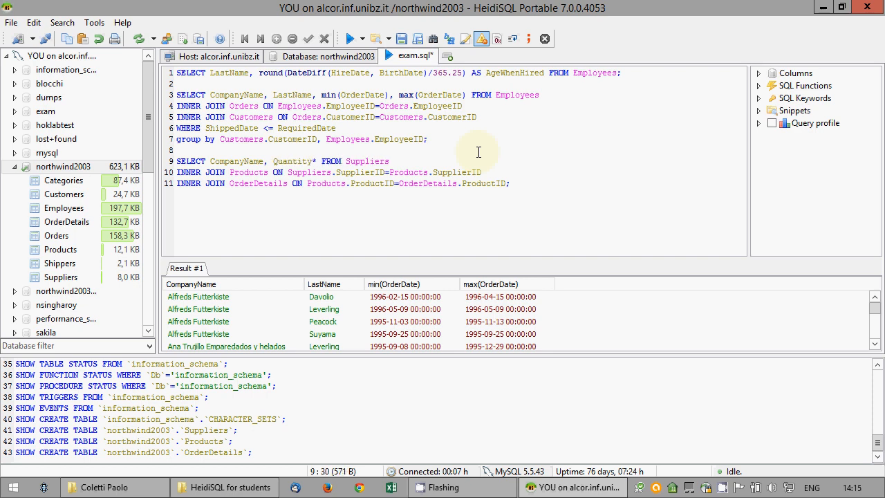
type("UnitPrice")
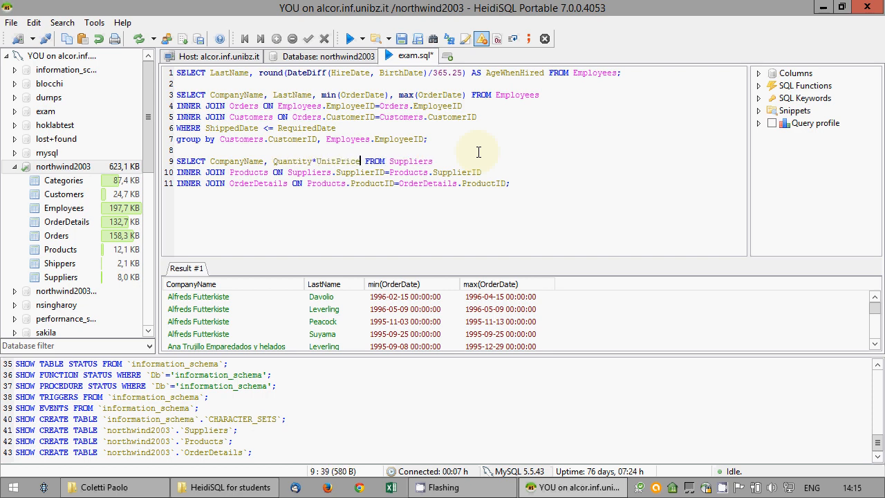
key("ctrl+Left")
key("ctrl+Left")
type("sum(")
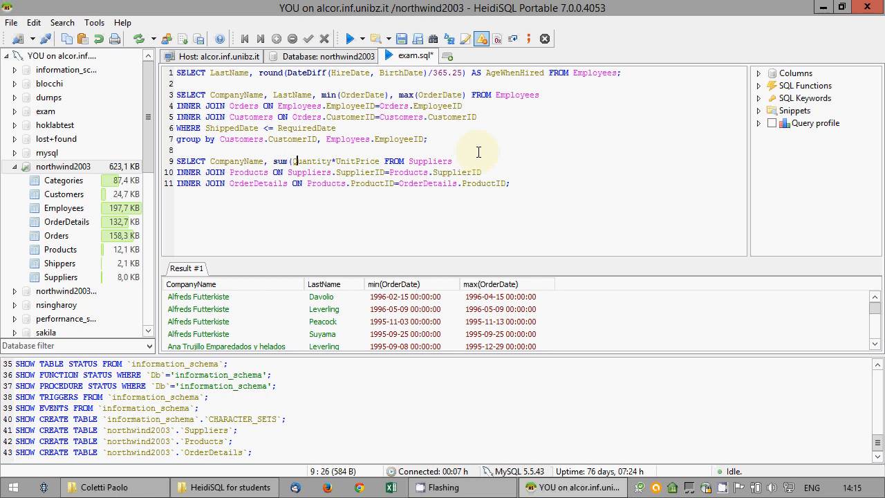
key("Right")
key("Right")
key("Right")
key("Right")
key("Right")
key("Right")
key("Right")
key("Right")
key("Right")
key("Right")
key("Right")
key("Right")
key("Right")
key("Right")
key("Right")
key("Right")
key("Right")
type(")")
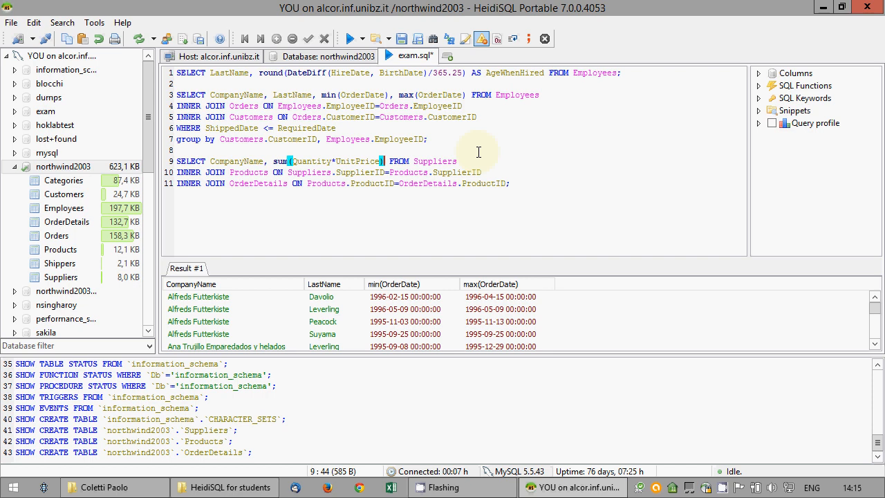
Remove the semicolon from line 11 and add 'gruop by Suppliers.SupplierID' on line 12
key("Down")
key("Down")
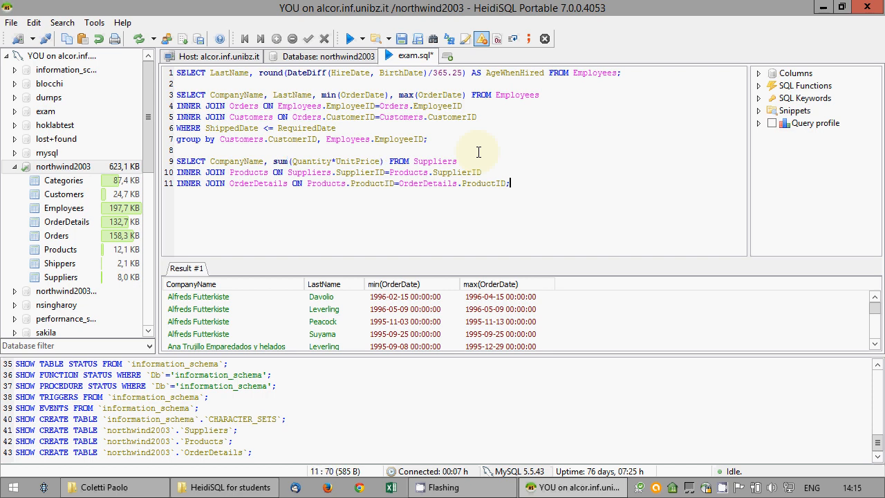
key("End")
key("BackSpace")
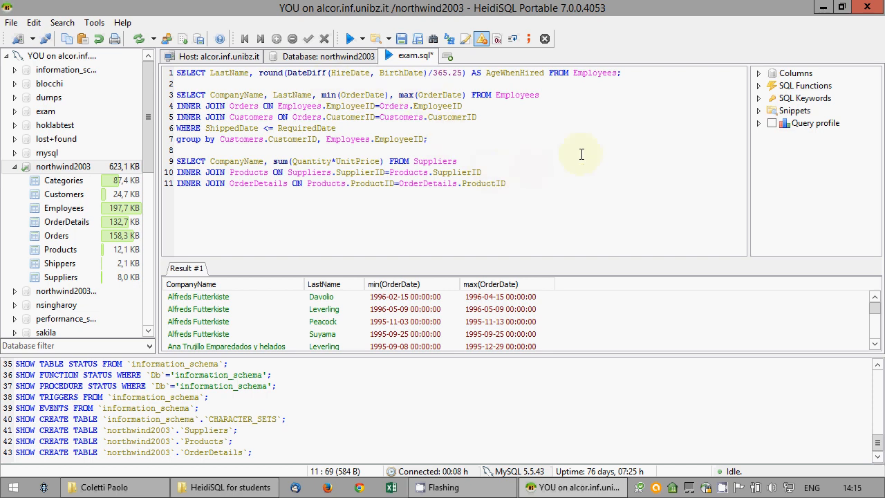
key("Return")
type("grup")
key("BackSpace")
type("op by Co")
key("BackSpace")
key("BackSpace")
type("Suppliers.")
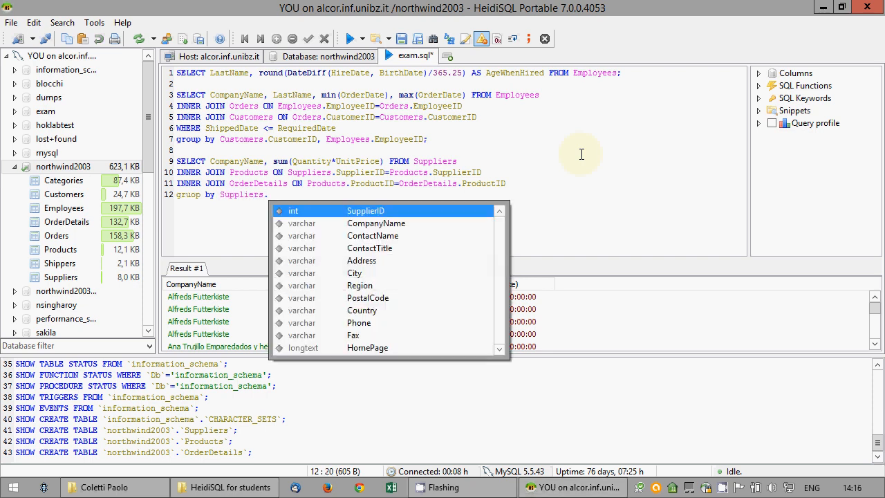
key("Return")
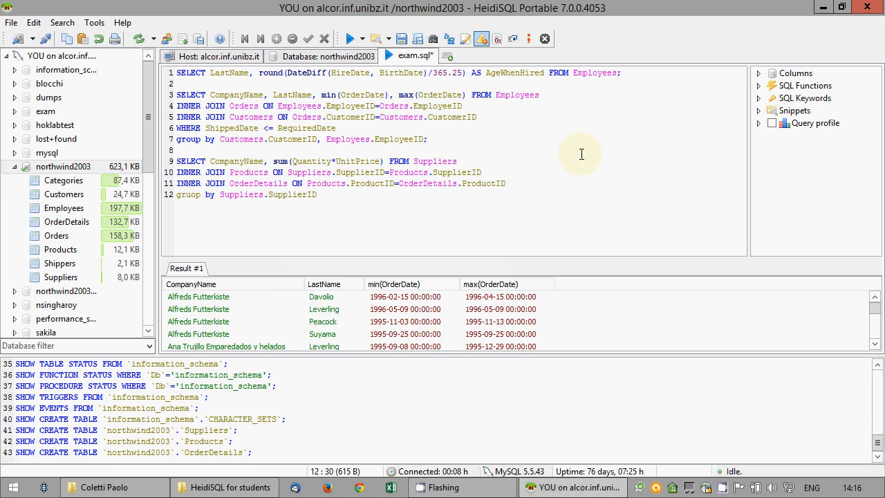
Add the closing semicolon and run the supplier query twice, dismissing SQL Error 1064 each time
type(";")
left_click_drag(320, 194, 177, 161)
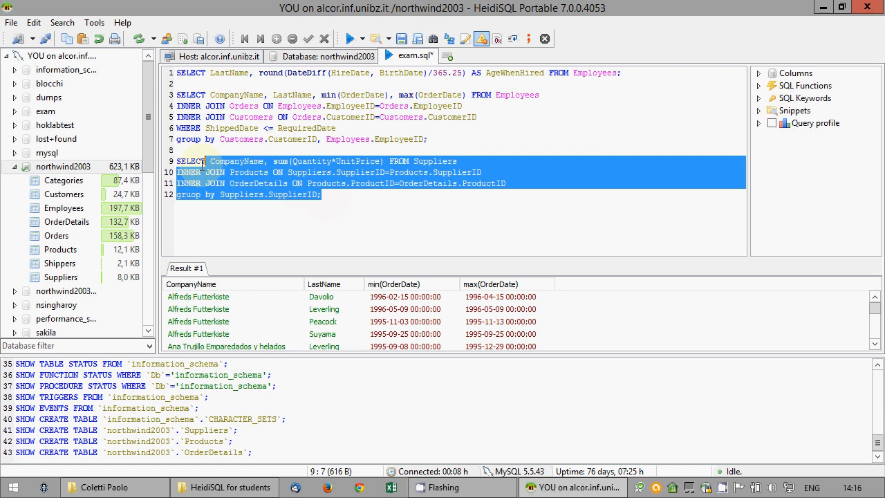
right_click(217, 169)
left_click(256, 187)
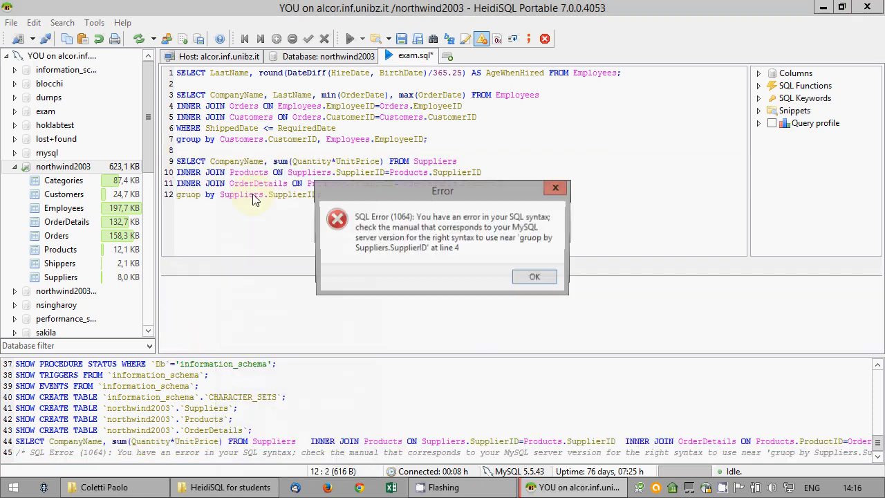
left_click(536, 278)
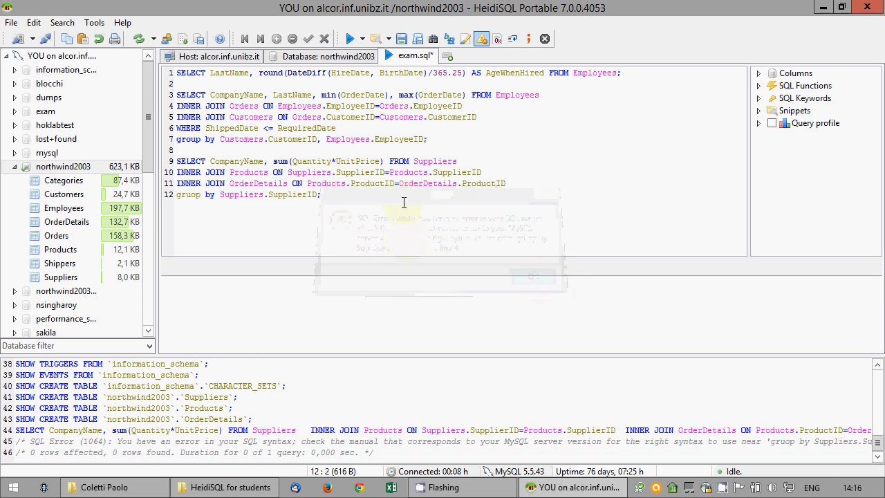
left_click(385, 195)
left_click_drag(385, 195, 177, 161)
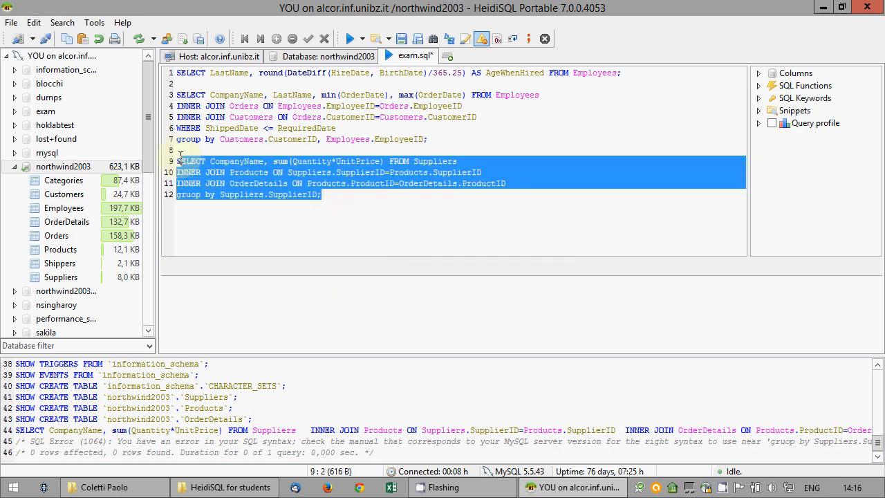
right_click(221, 171)
left_click(253, 187)
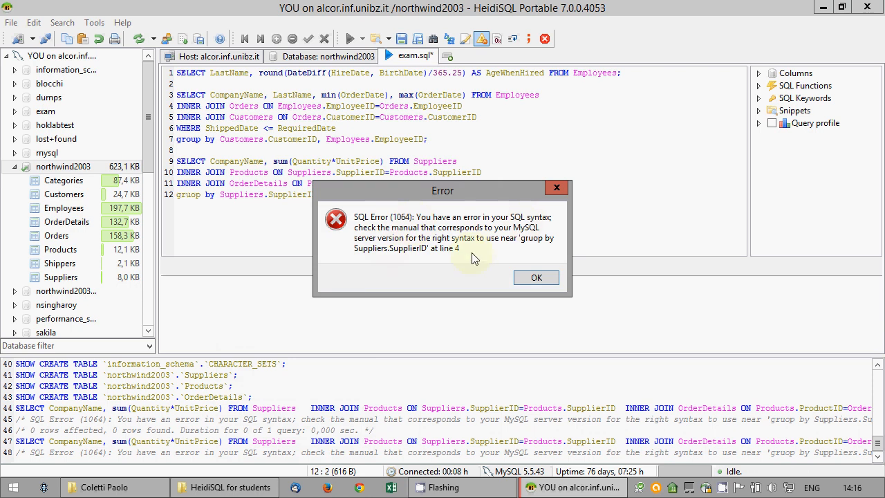
left_click(536, 278)
left_click(376, 198)
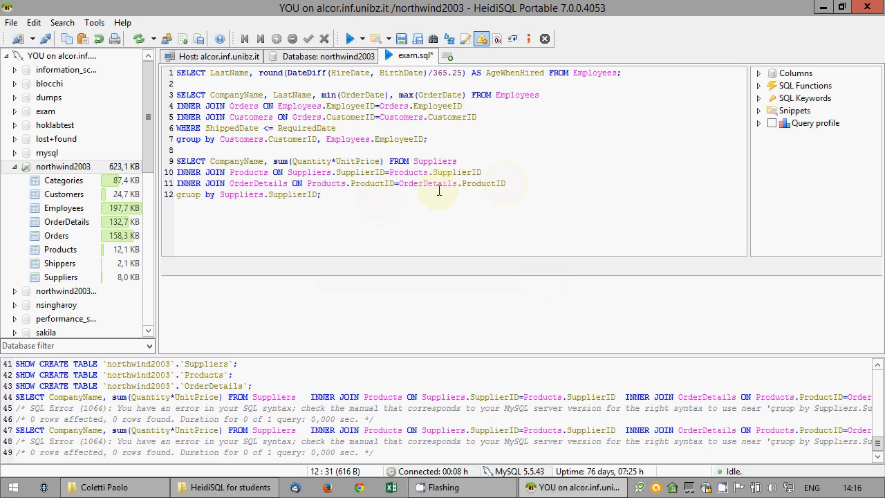
Correct 'gruop by' to GROUP BY and rerun, hitting an ambiguous UnitPrice error
left_click(192, 195)
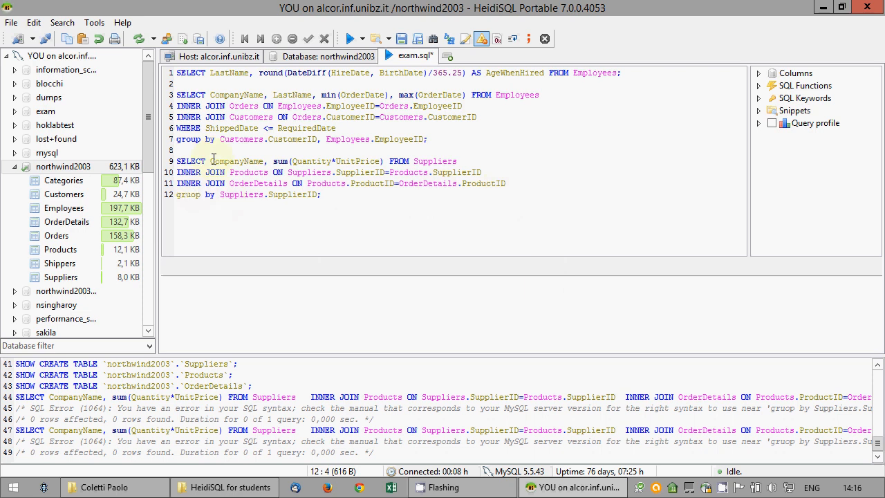
key("Right")
key("Right")
key("Right")
key("Right")
key("Right")
key("shift+Home")
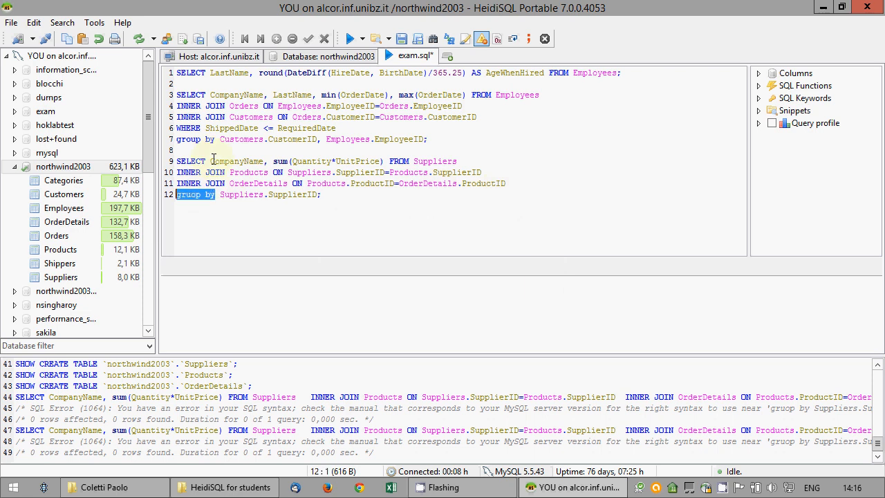
type("GROUP BY")
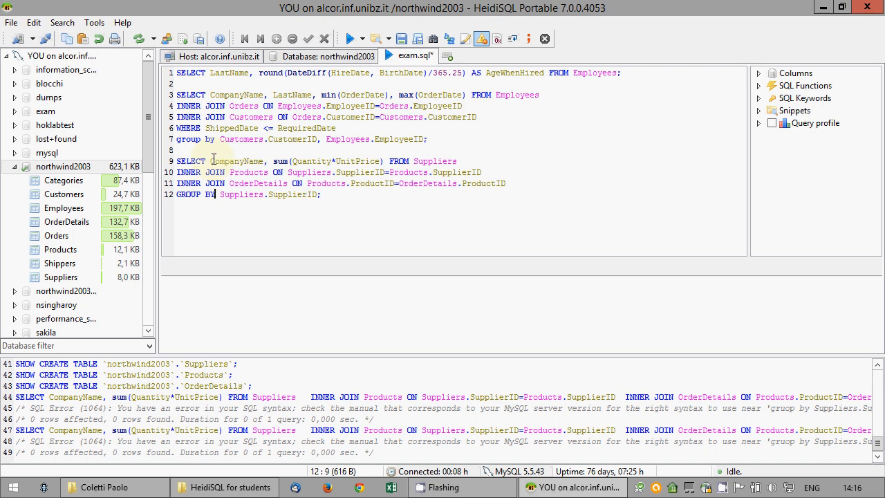
left_click_drag(325, 196, 177, 161)
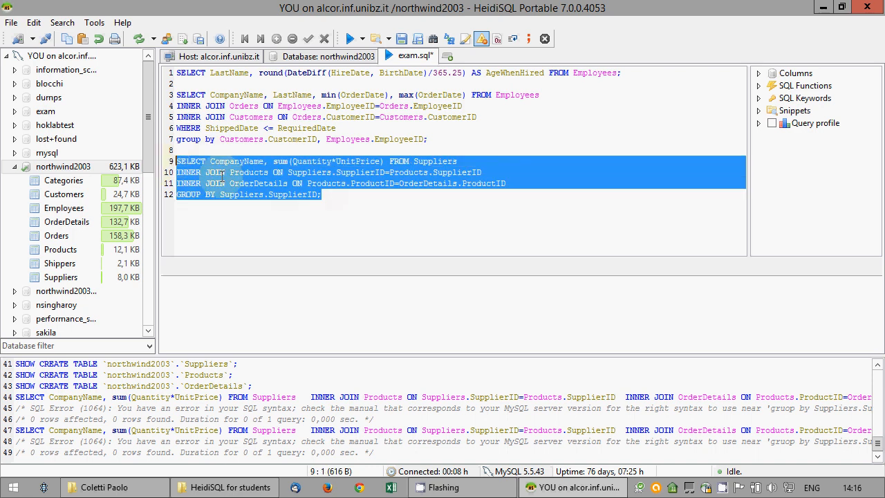
right_click(237, 194)
left_click(239, 192)
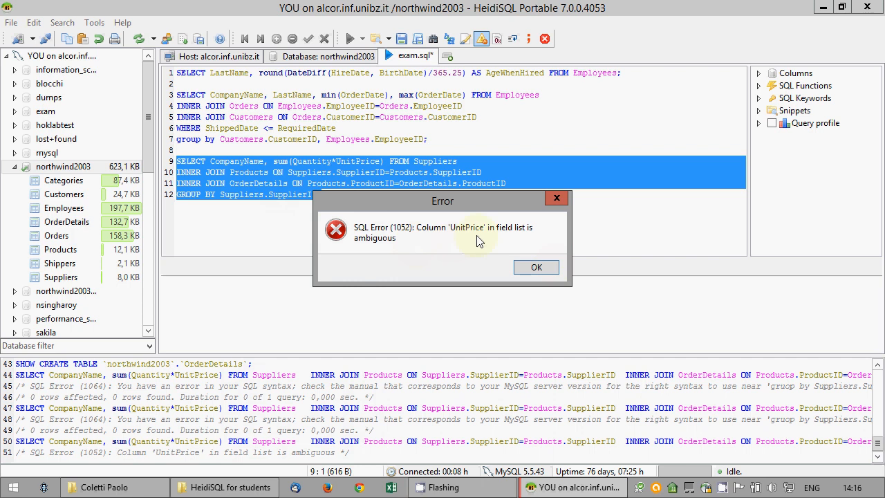
left_click(543, 268)
Qualify UnitPrice as Products.UnitPrice and rerun the query, returning 29 supplier totals
left_click(337, 161)
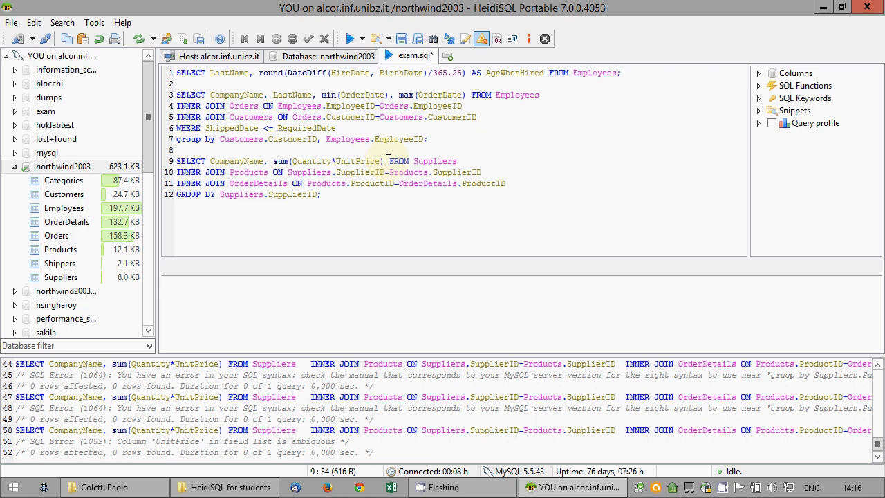
type("Prod")
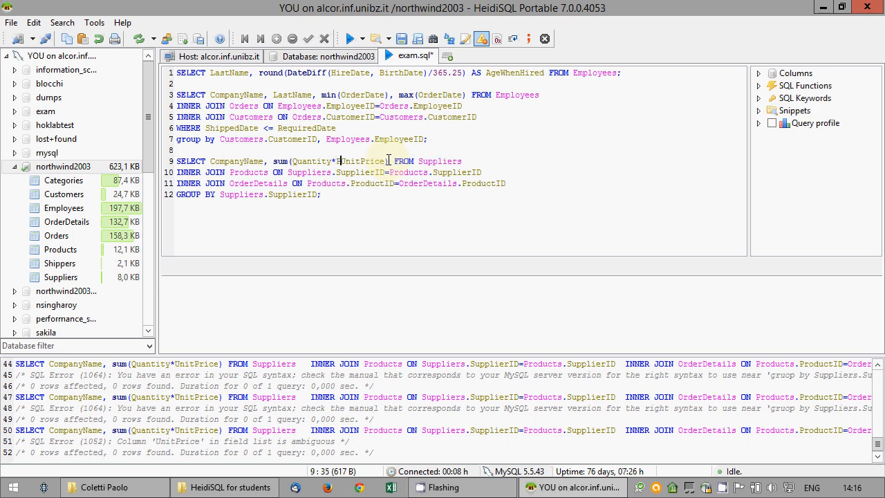
type("ucts.")
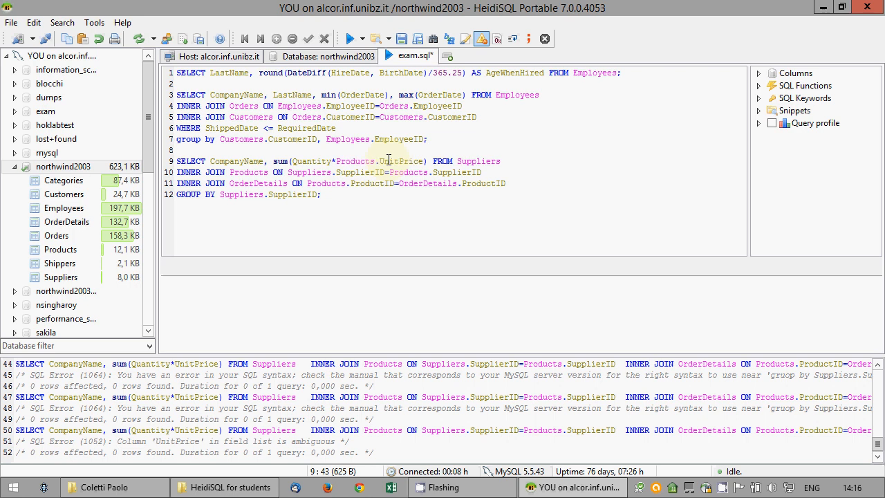
left_click_drag(322, 195, 197, 154)
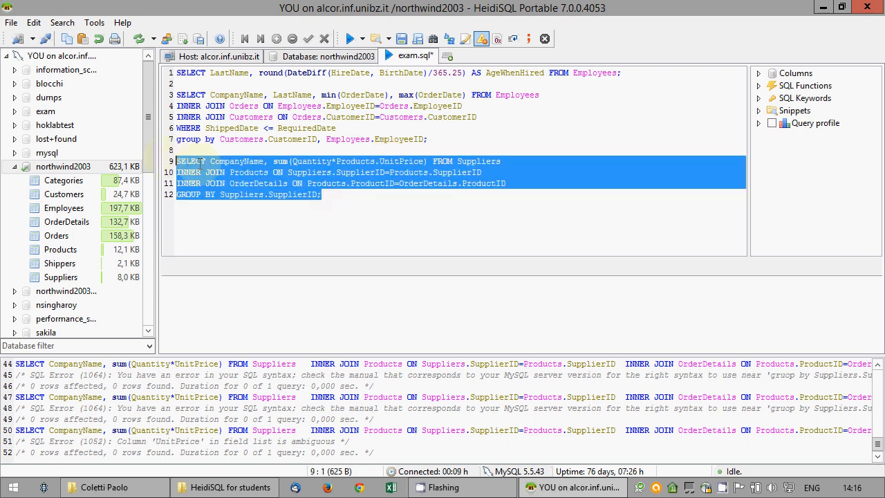
right_click(194, 173)
left_click(221, 115)
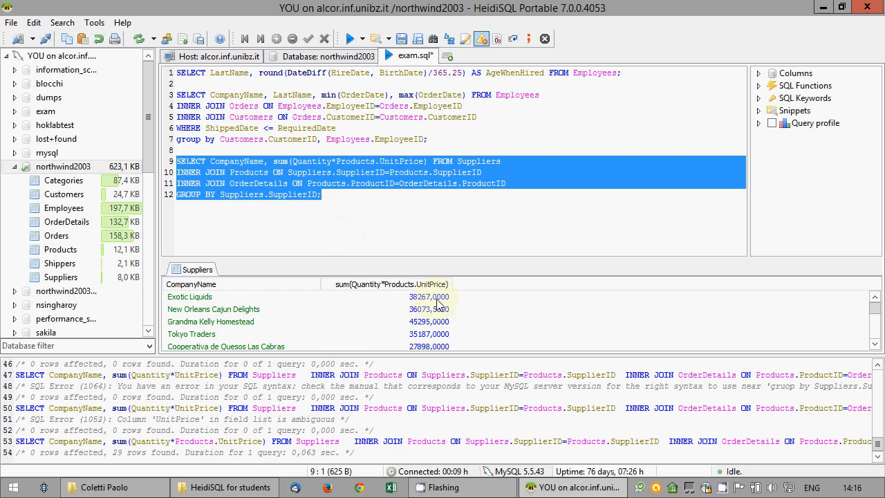
left_click(322, 223)
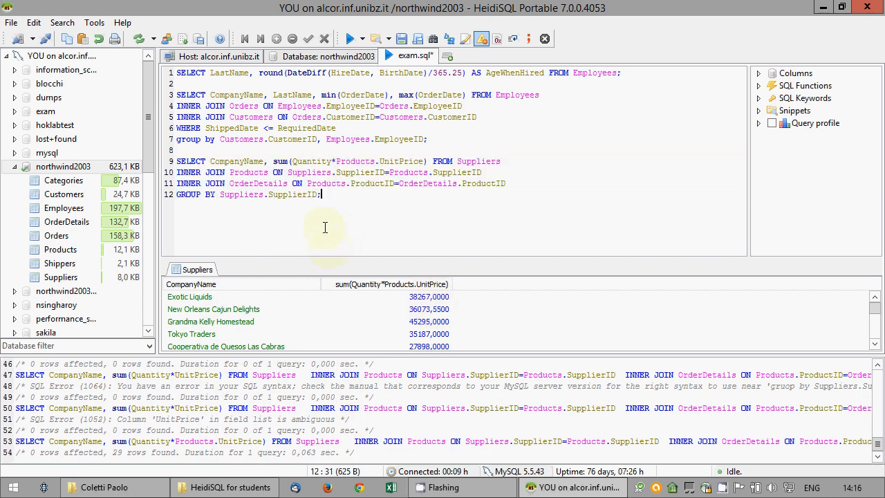
Save the script over the existing exam.sql on the Desktop, confirming the replacement
right_click(199, 94)
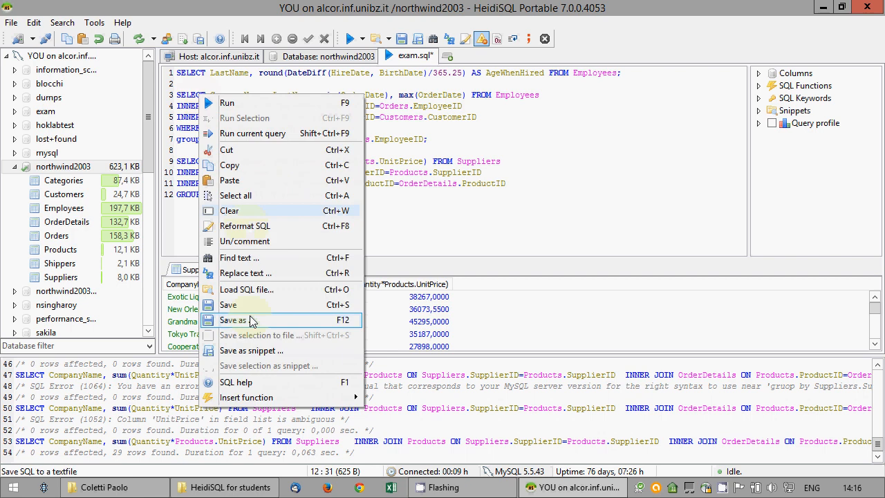
left_click(252, 320)
left_click(326, 241)
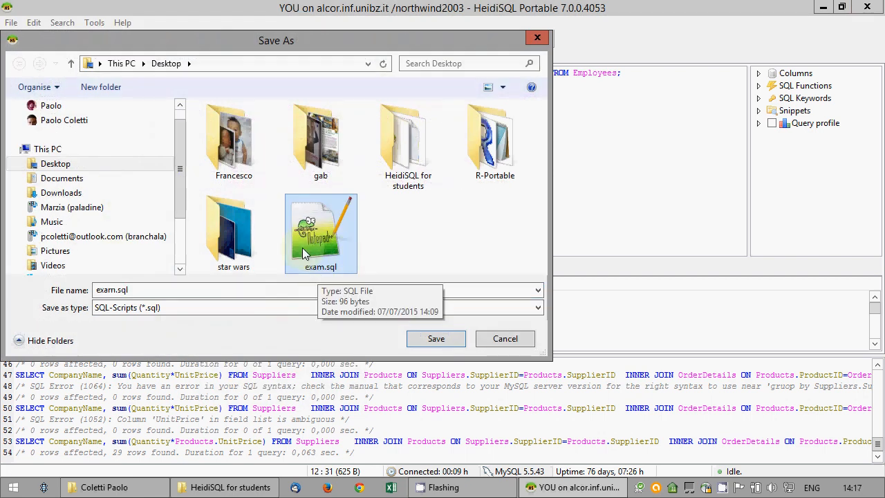
left_click(435, 340)
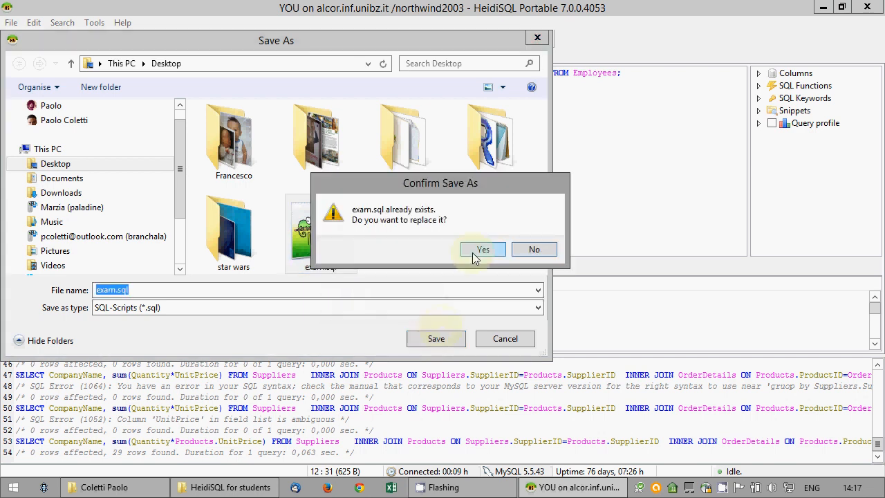
left_click(473, 252)
left_click(432, 282)
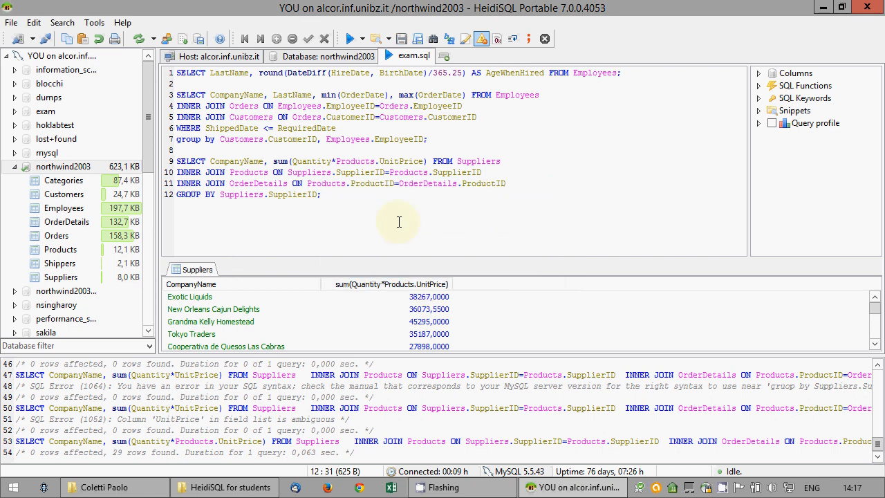
Disconnect and close HeidiSQL, and close the HeidiSQL for students folder window
left_click(45, 38)
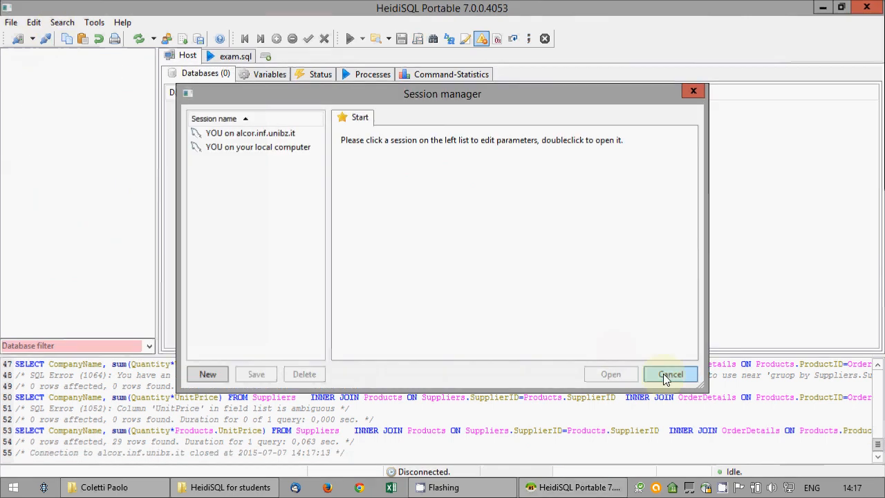
left_click(668, 374)
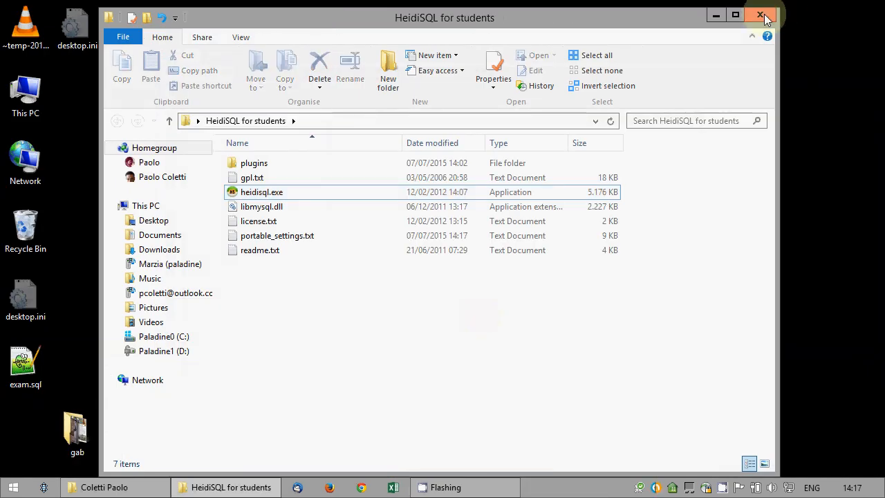
left_click(762, 14)
Place exam.sql beneath the HeidiSQL for students folder and open the R-Portable folder
left_click_drag(28, 377, 197, 336)
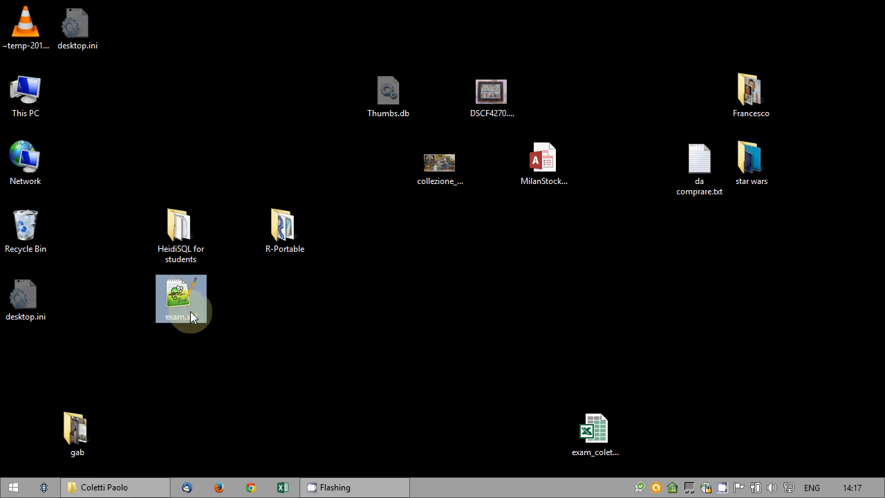
left_click(190, 345)
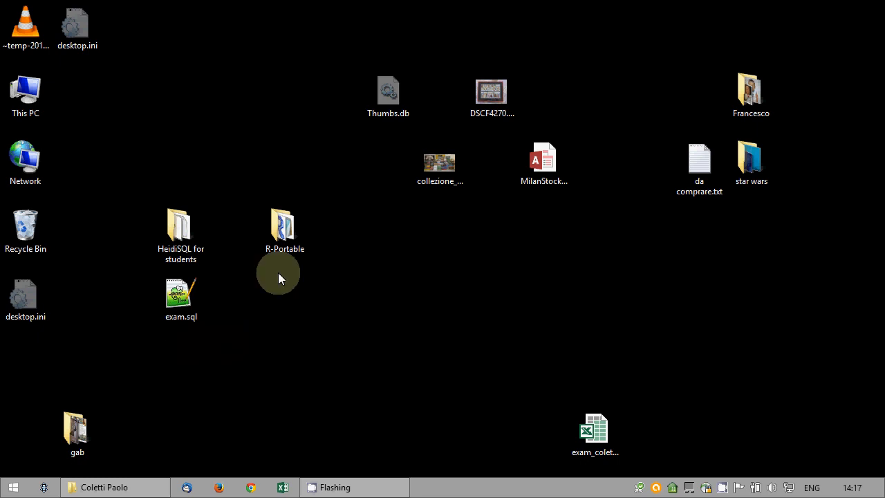
double_click(277, 238)
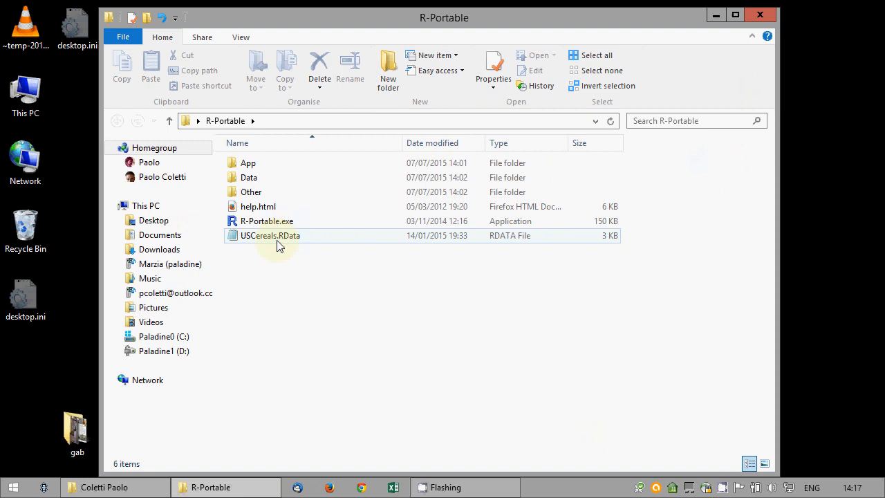
Launch R-Portable.exe and load the Rcmdr package via Packages > Load package
left_click(271, 223)
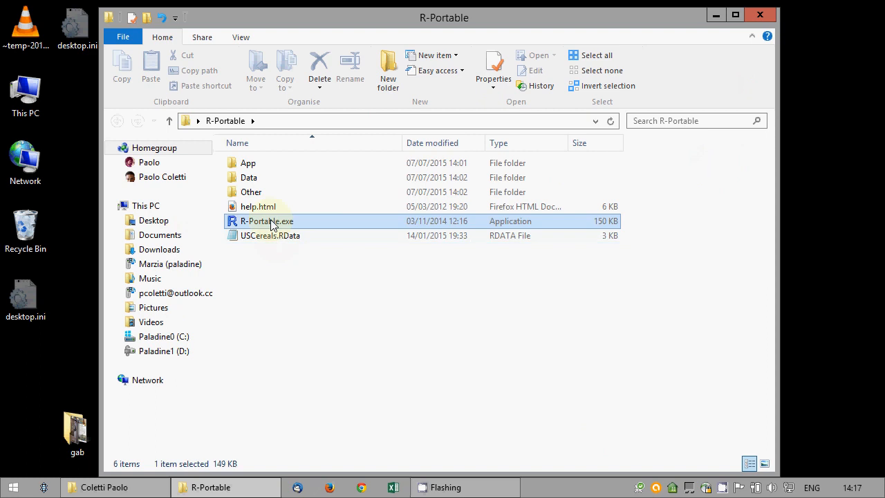
double_click(271, 223)
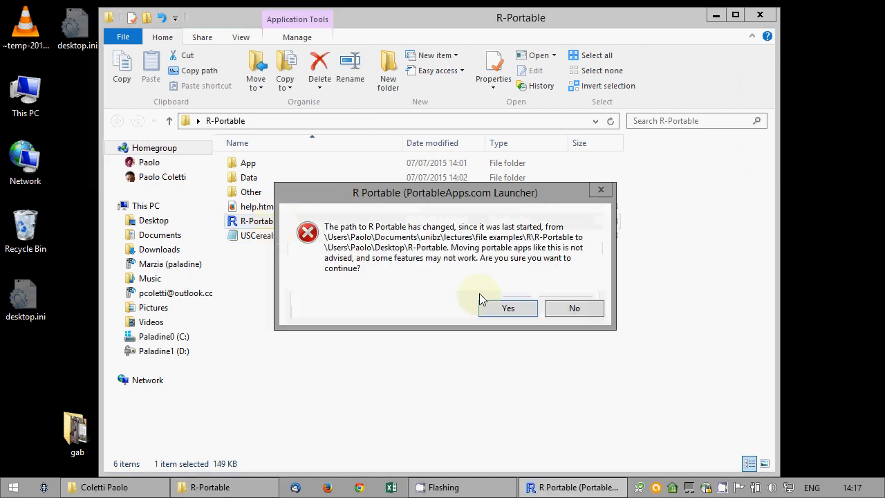
left_click(516, 312)
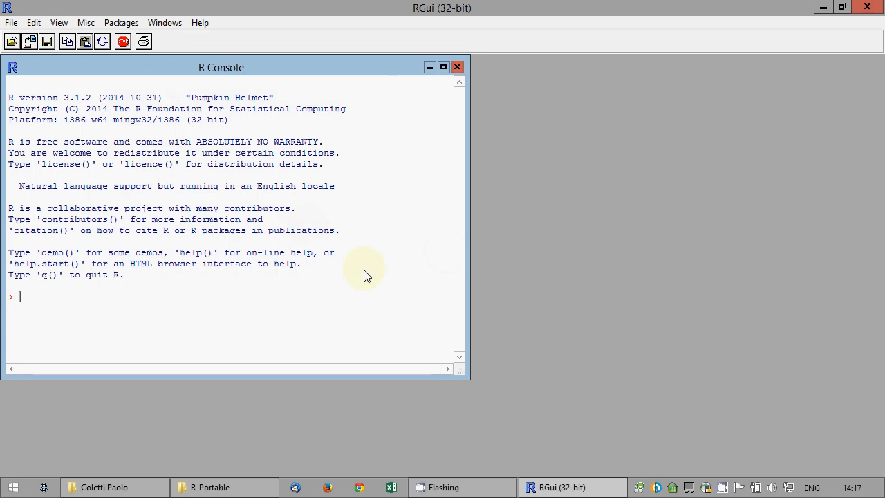
left_click(119, 22)
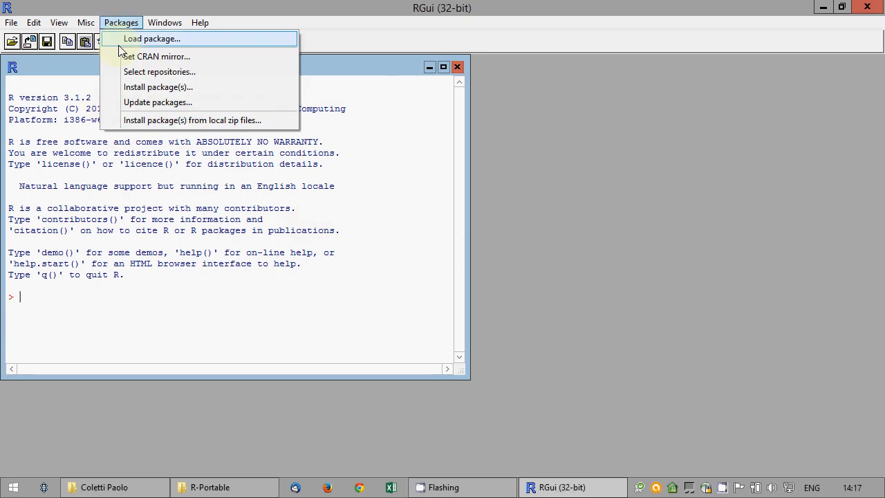
left_click(120, 43)
left_click(484, 324)
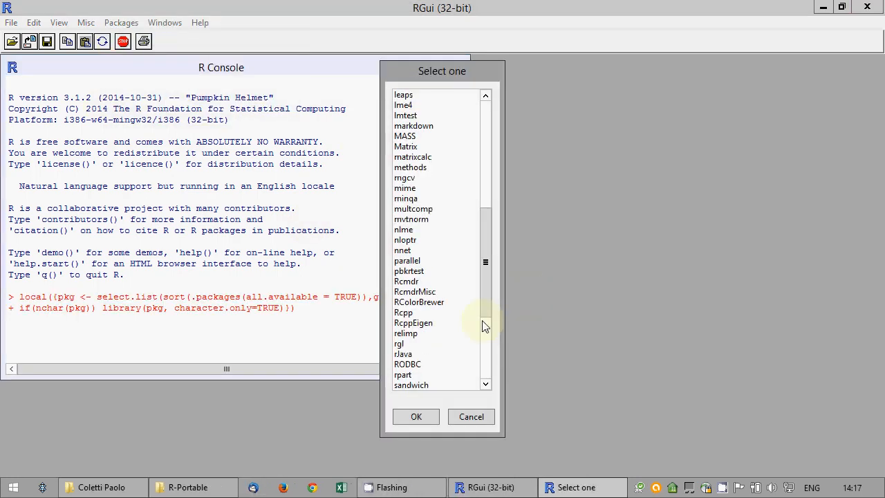
left_click(415, 282)
left_click(429, 417)
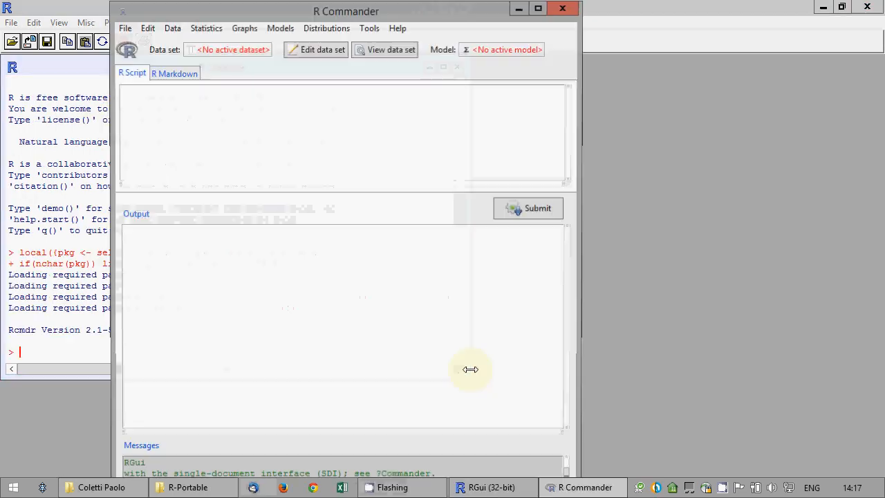
Maximize R Commander, then start and cancel a workspace load from the R Console
left_click(541, 7)
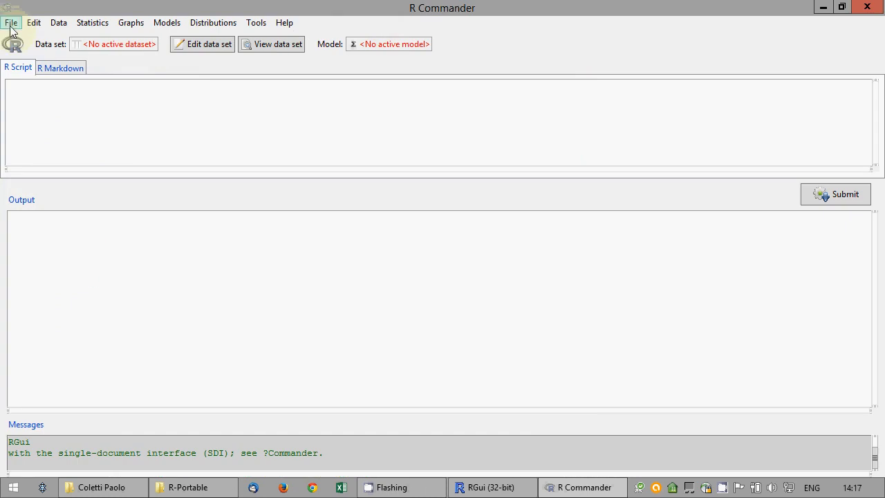
left_click(11, 22)
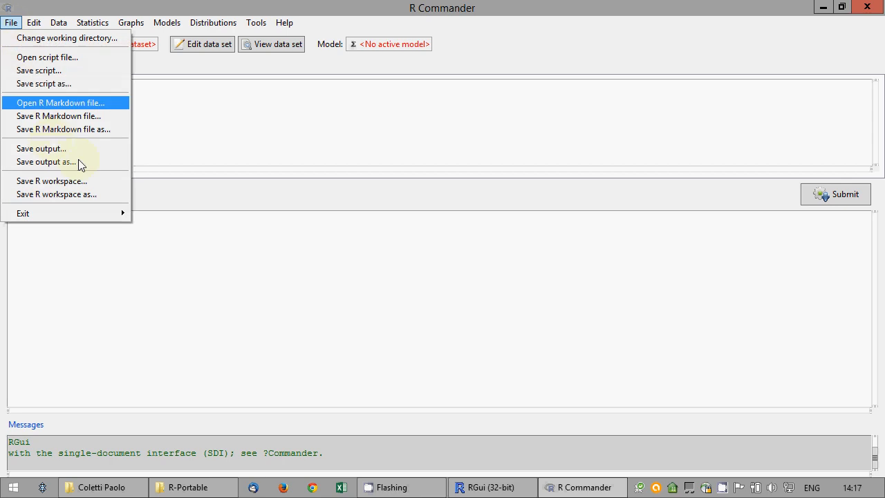
left_click(483, 487)
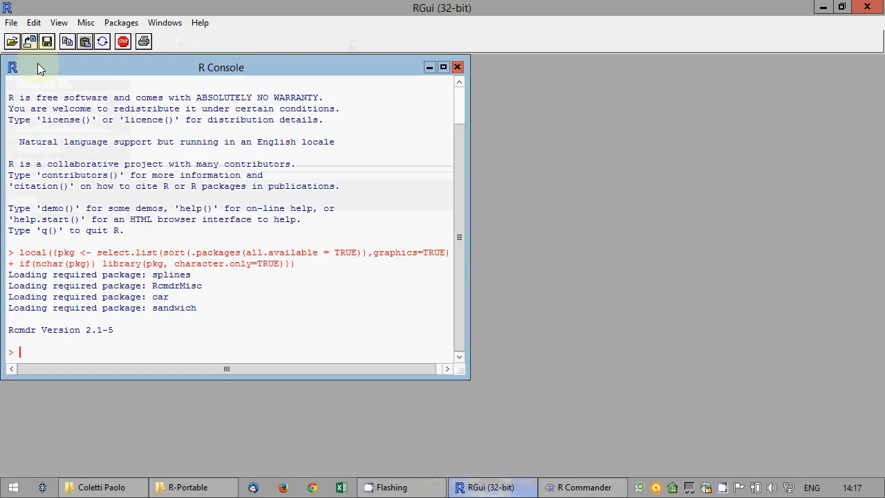
left_click(11, 22)
left_click(31, 106)
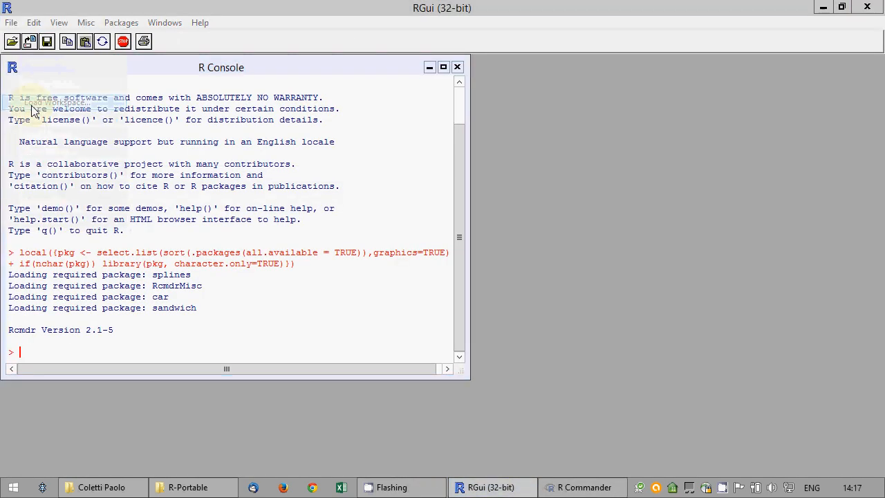
left_click(260, 223)
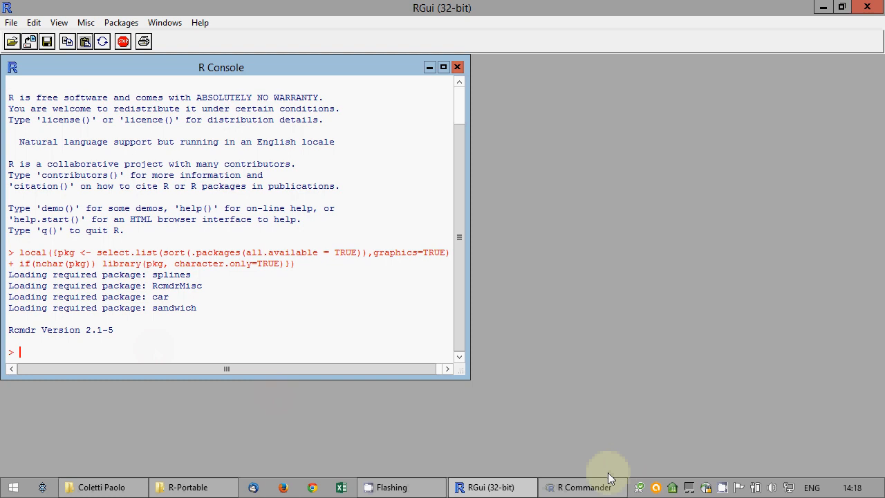
right_click(719, 487)
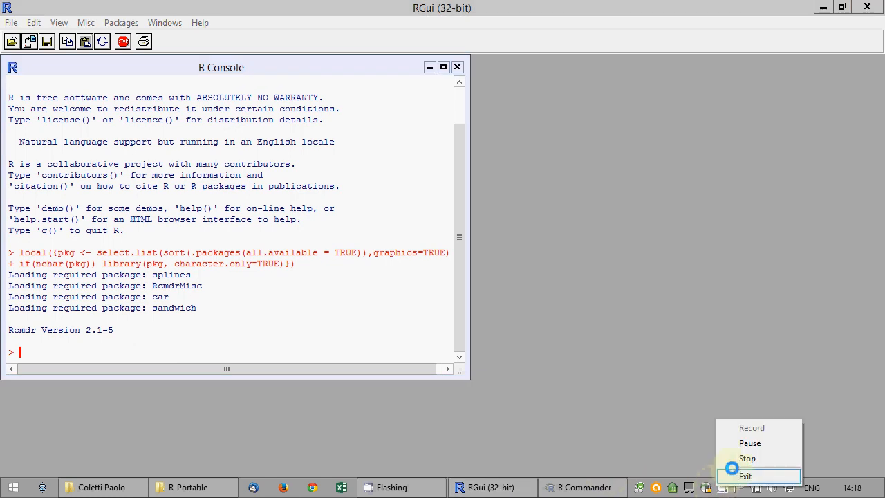
left_click(733, 443)
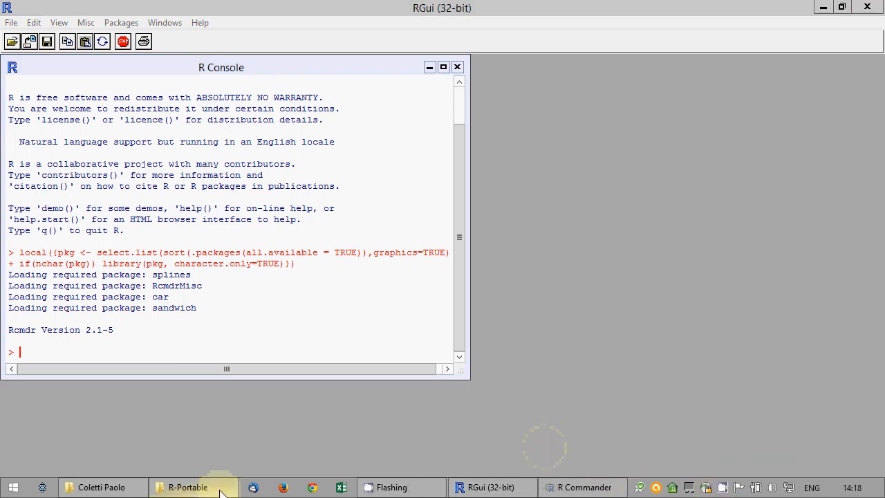
Bring up the network exam folder window over the desktop and move it right
mouse_move(214, 486)
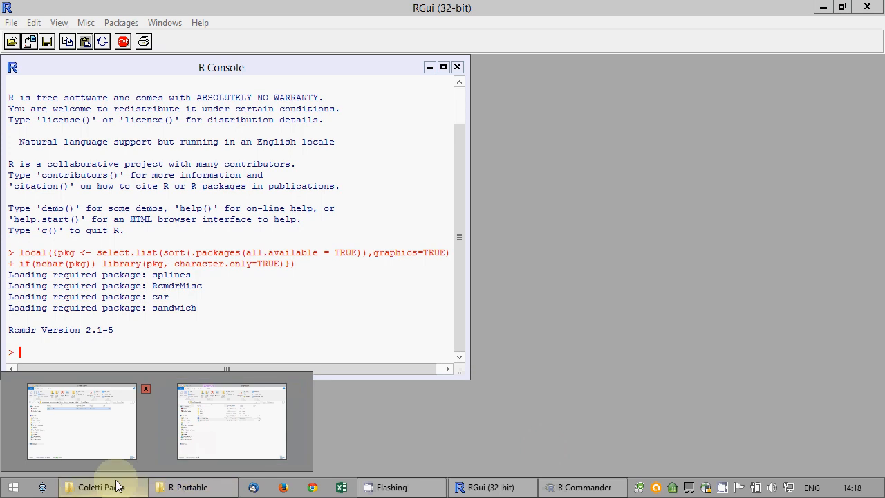
left_click(145, 449)
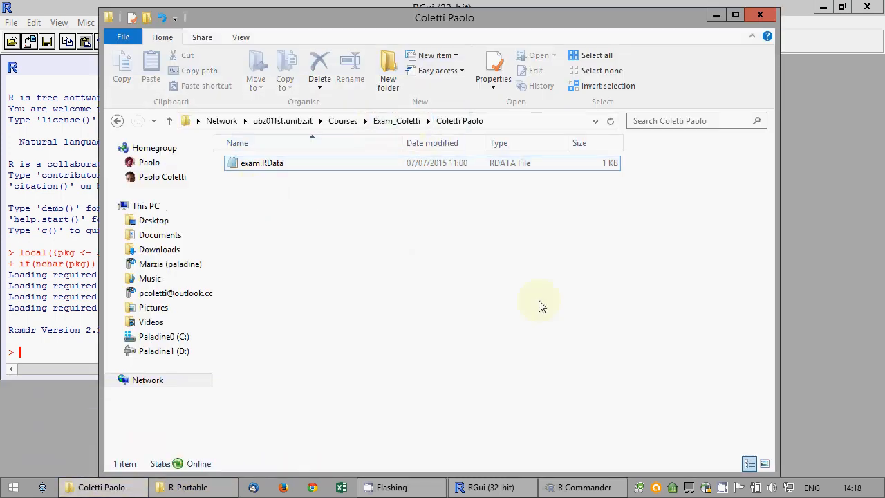
left_click(882, 488)
left_click(62, 492)
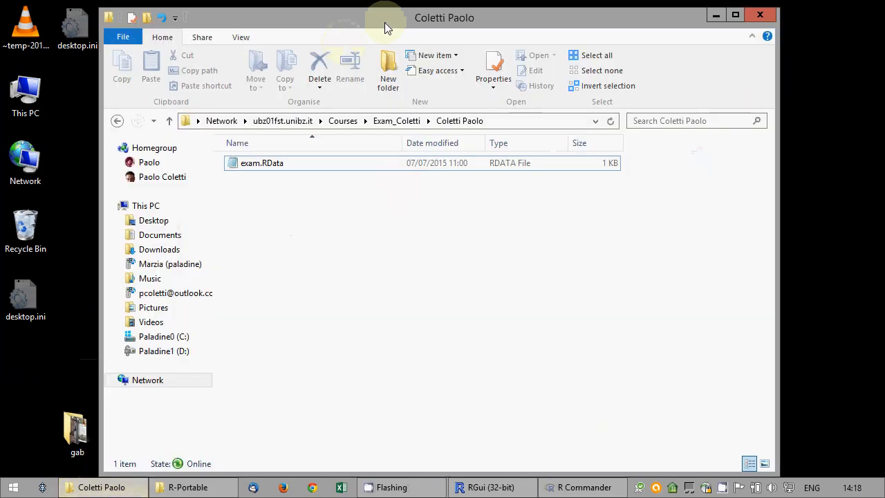
left_click_drag(385, 22, 667, 12)
Copy exam.RData to the desktop, accept the security warning, and place it beside exam.sql
left_click_drag(584, 154, 307, 331)
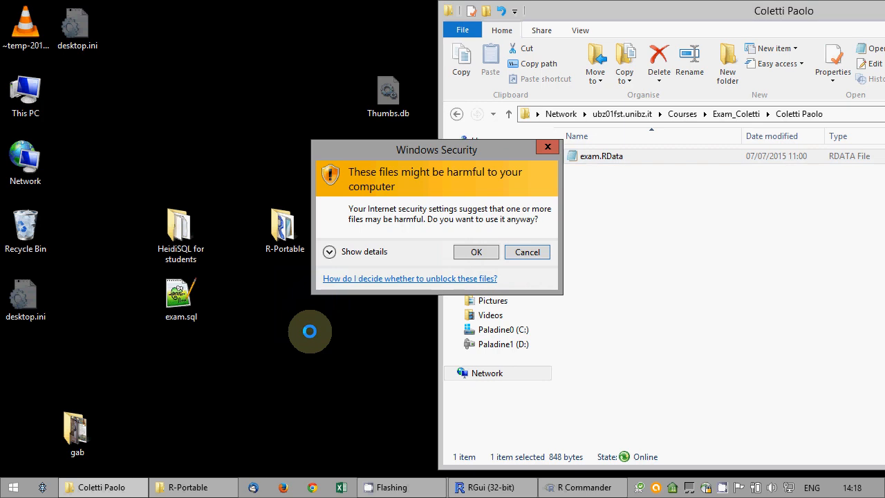
left_click(475, 254)
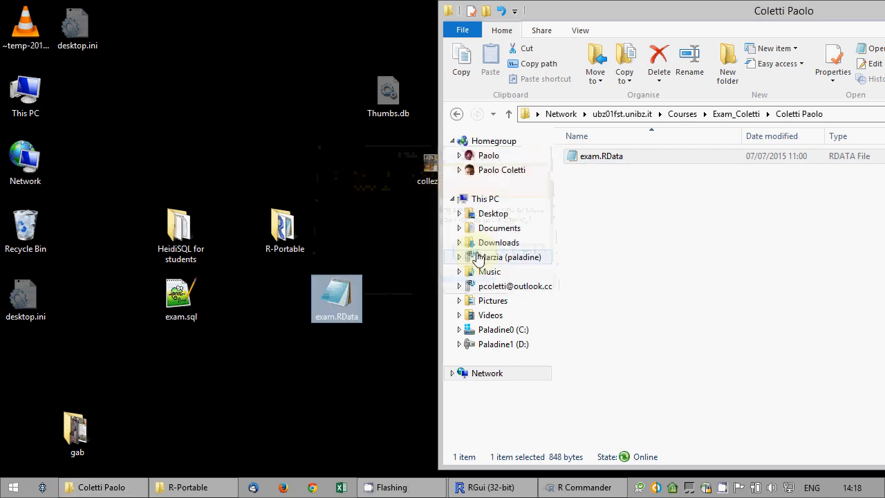
left_click(372, 300)
left_click_drag(732, 16, 316, 83)
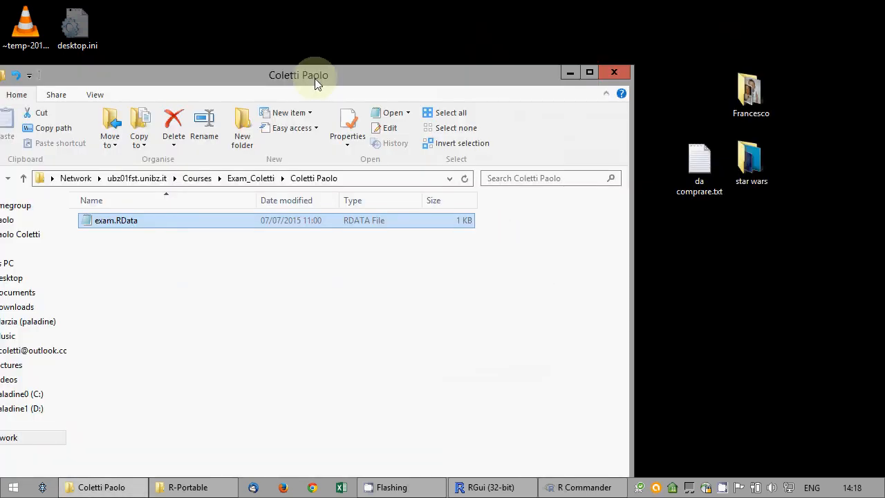
left_click(562, 71)
left_click(341, 296)
left_click_drag(340, 295, 259, 291)
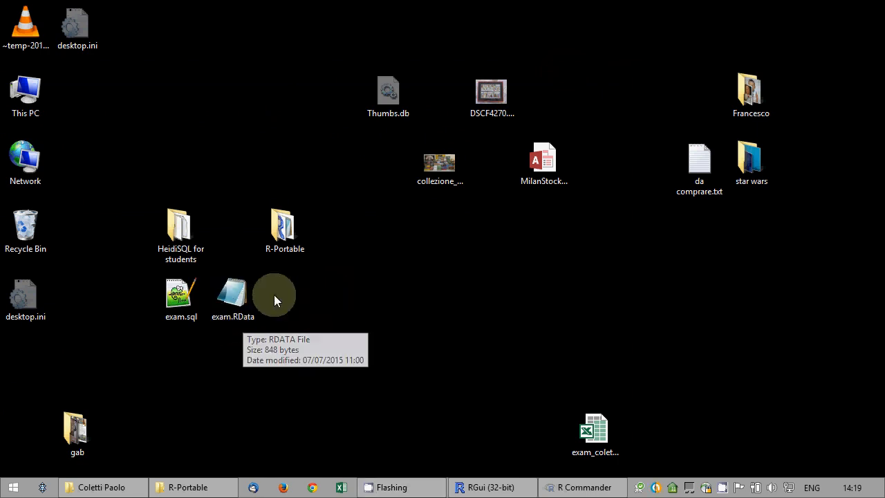
Load the exam.RData workspace from the Desktop in RGui, then return to R Commander's script editor
left_click(516, 491)
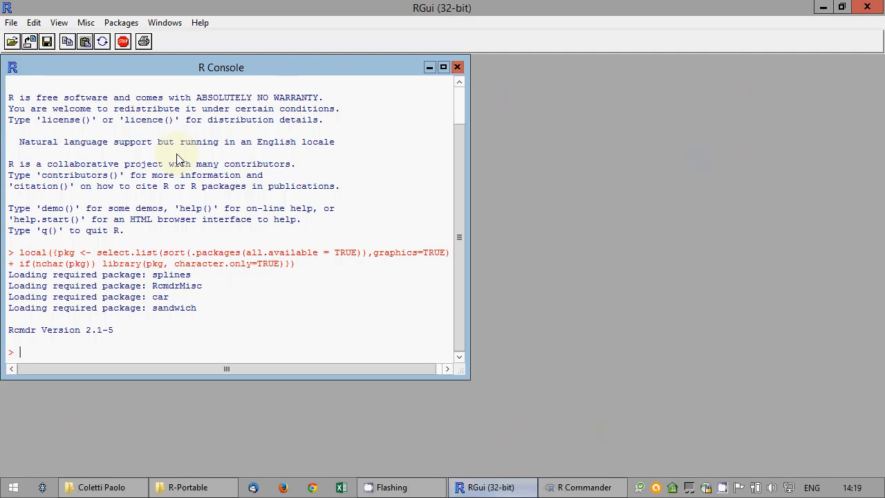
left_click(12, 22)
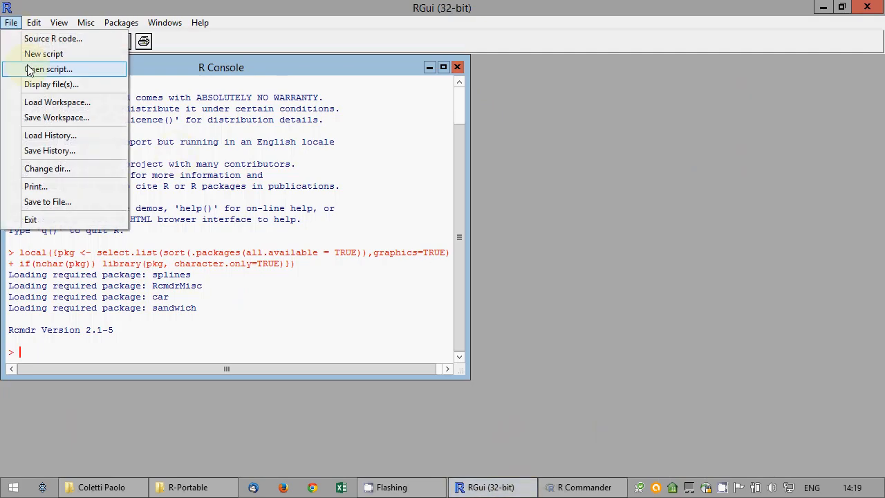
left_click(41, 102)
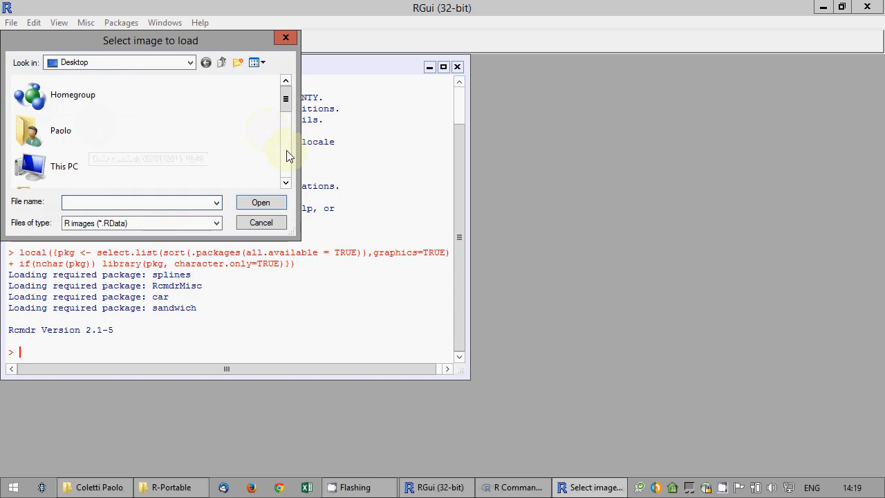
left_click(286, 154)
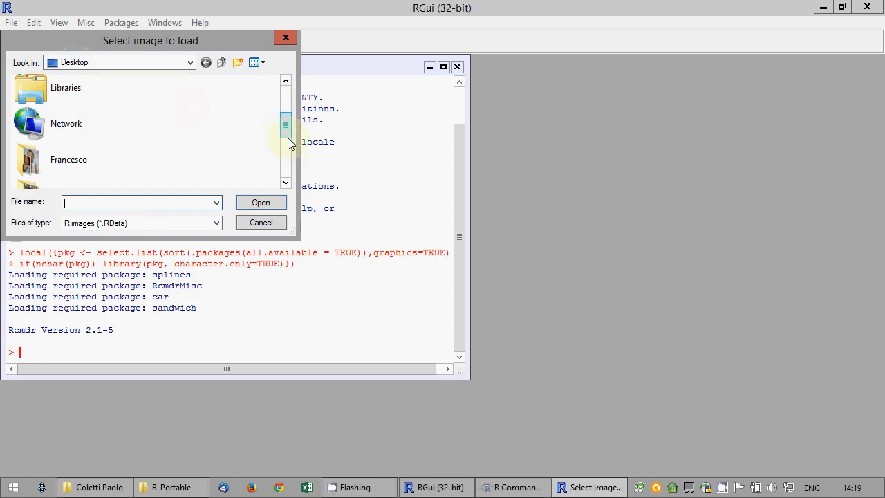
left_click_drag(288, 138, 292, 191)
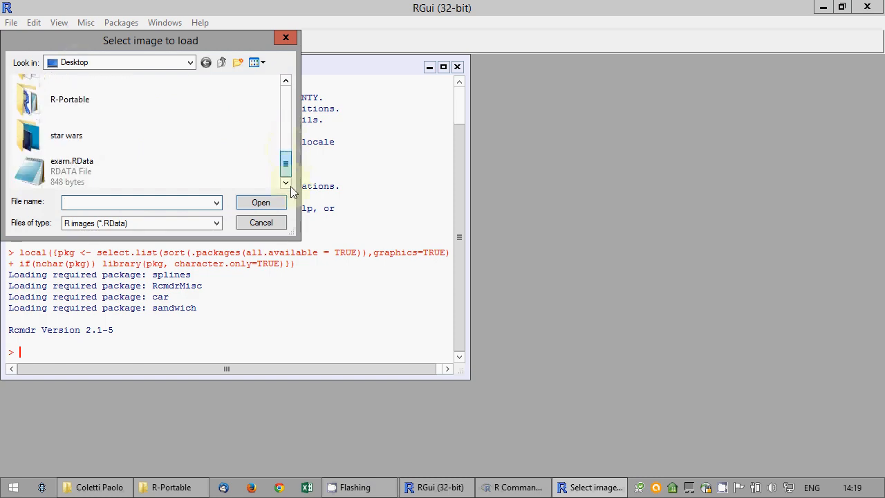
left_click(76, 169)
left_click(241, 203)
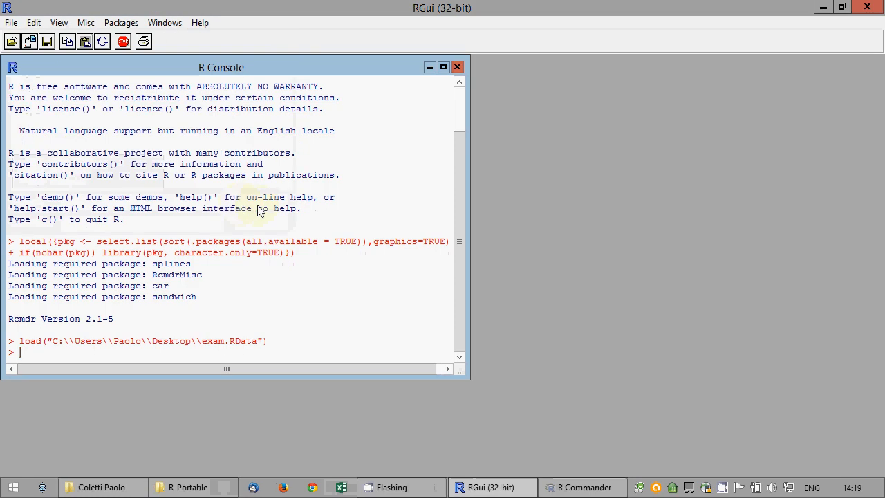
left_click(584, 486)
left_click(153, 127)
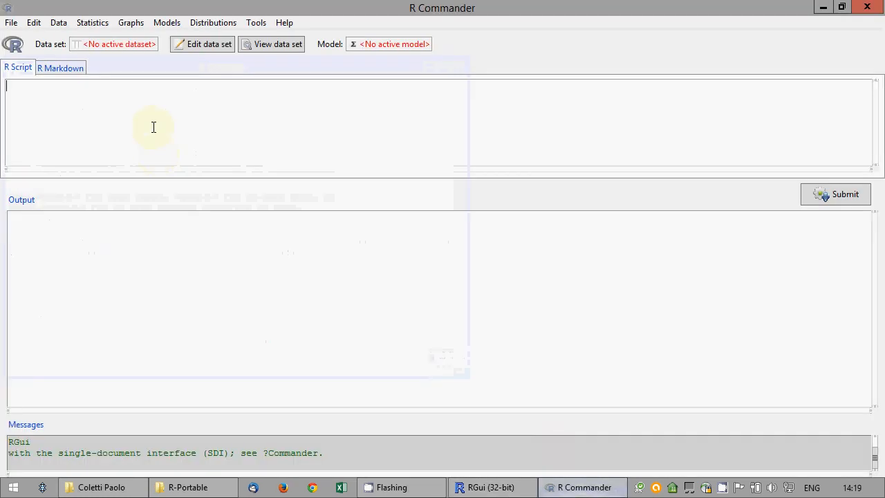
Run ls(), create bbb <- aaa[aaa>27], and print bbb
type("ls()")
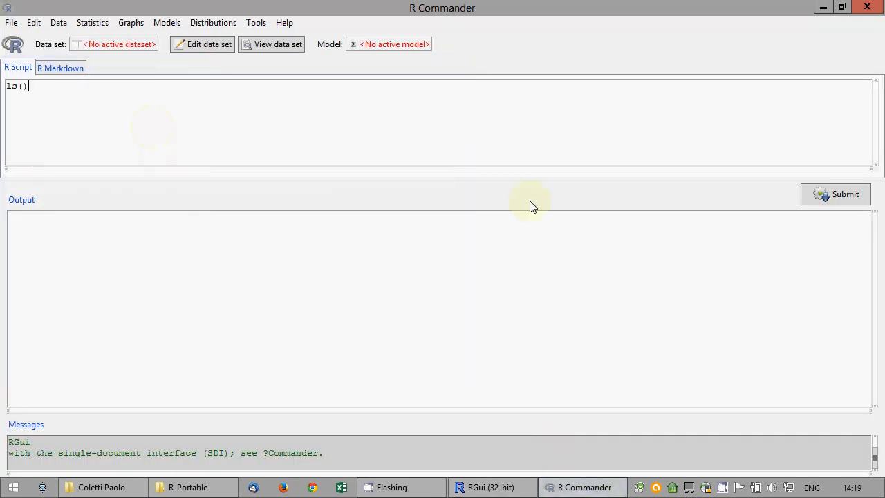
left_click(863, 193)
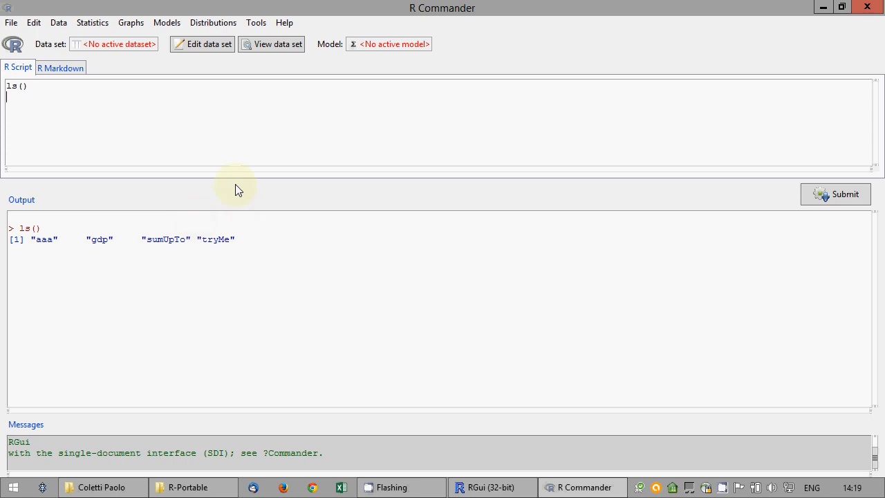
type("bbb <- aaa[aaa>27]")
left_click(831, 196)
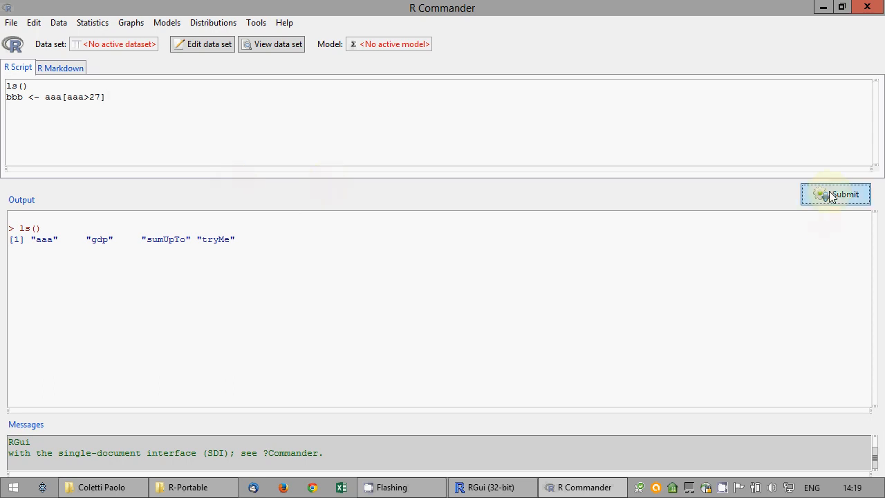
type("bbb")
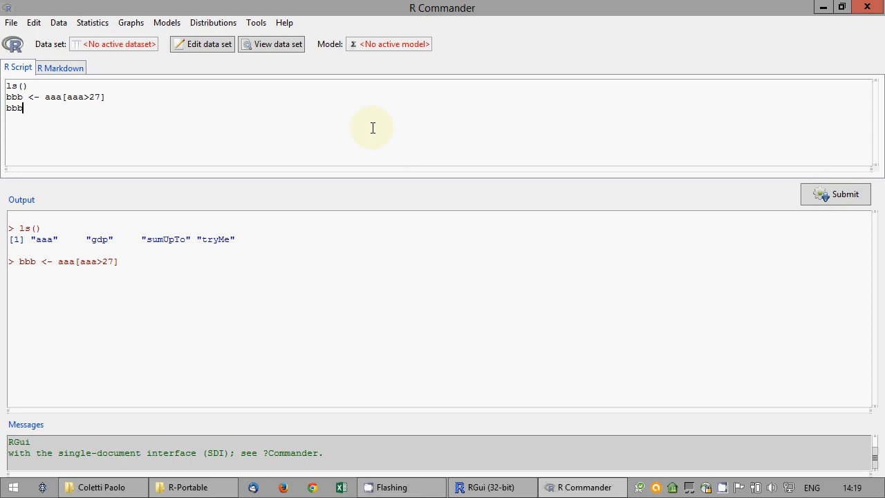
left_click(820, 196)
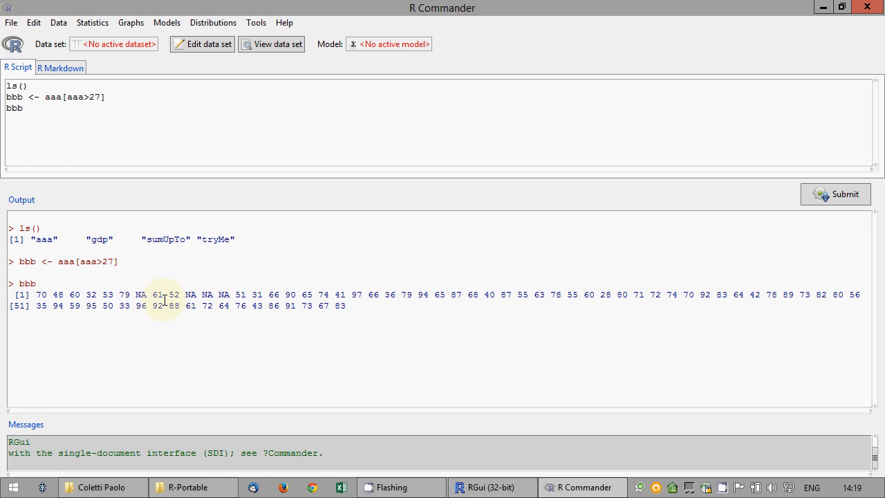
left_click(62, 146)
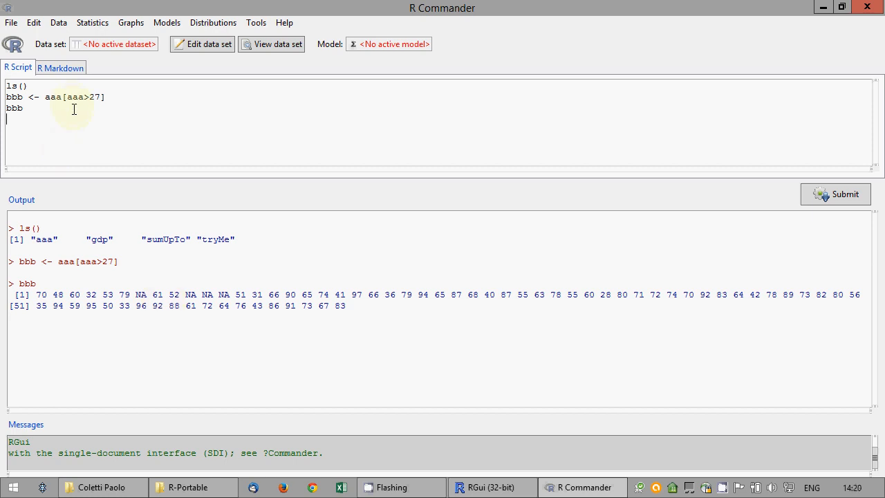
Create ccc <- aaa[!is.na(aaa)] and print ccc
type("ccc <- aaa[!is.na(aaa)]")
left_click(821, 195)
type("ccc")
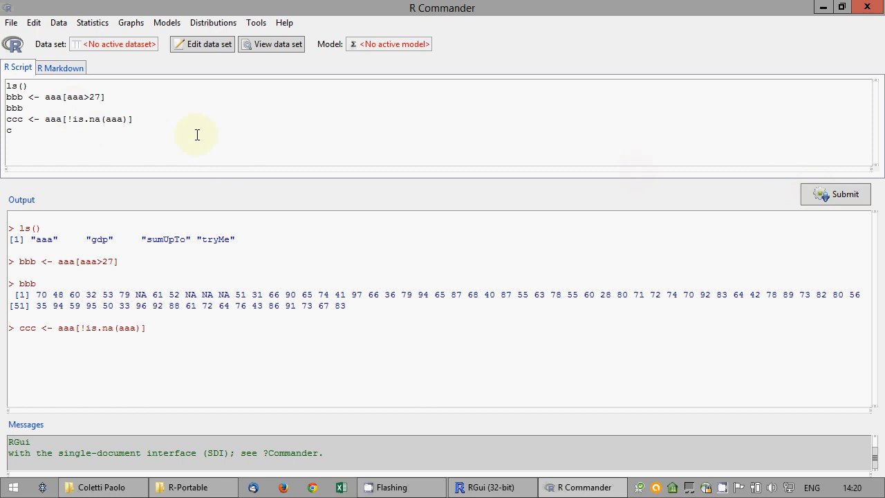
left_click(822, 195)
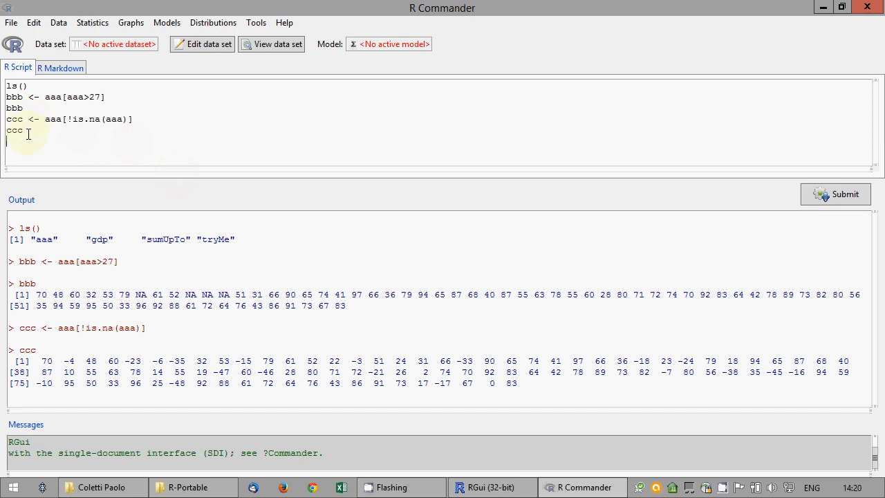
Print the full aaa vector and inspect its NA and NaN entries in the output
type("aaa")
left_click(823, 194)
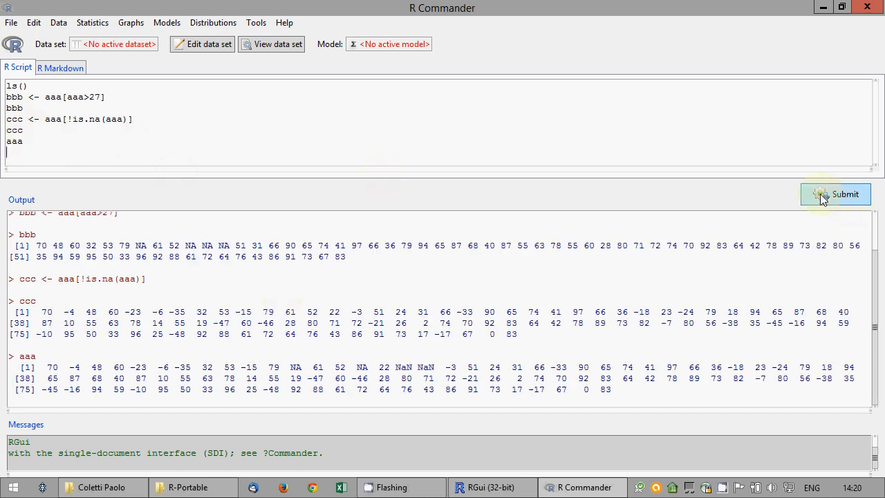
double_click(371, 368)
left_click_drag(392, 368, 419, 367)
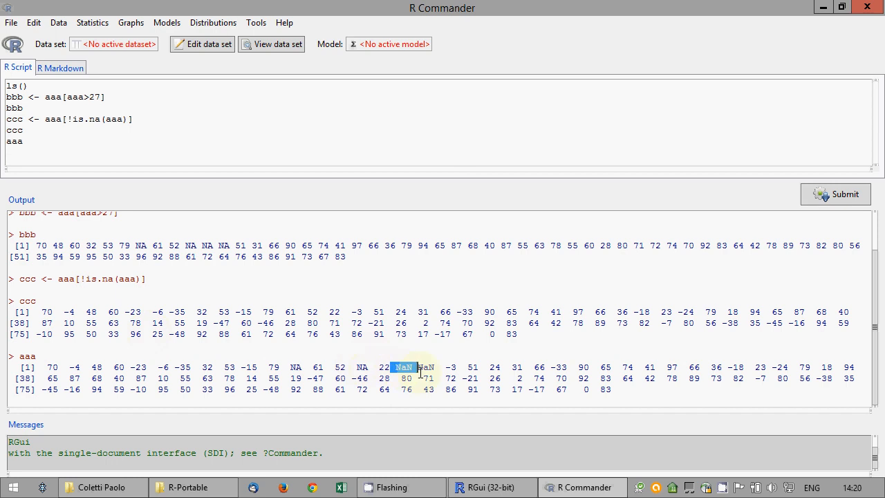
left_click(423, 368)
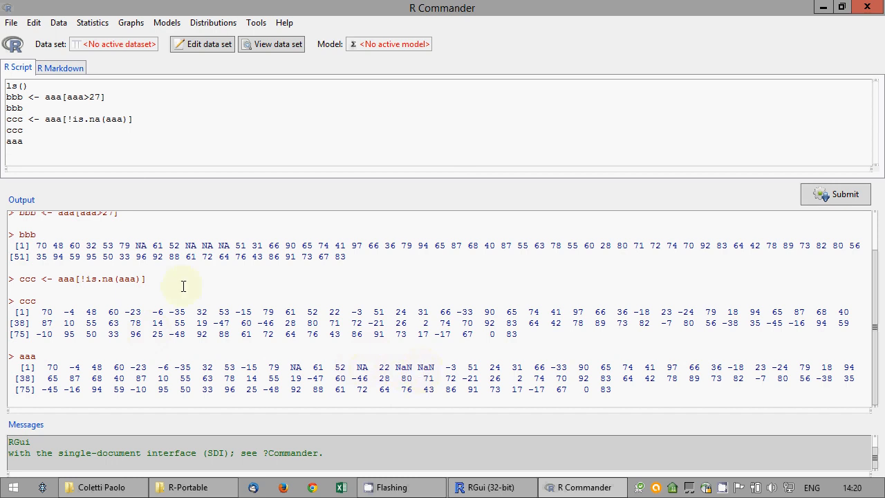
left_click(124, 149)
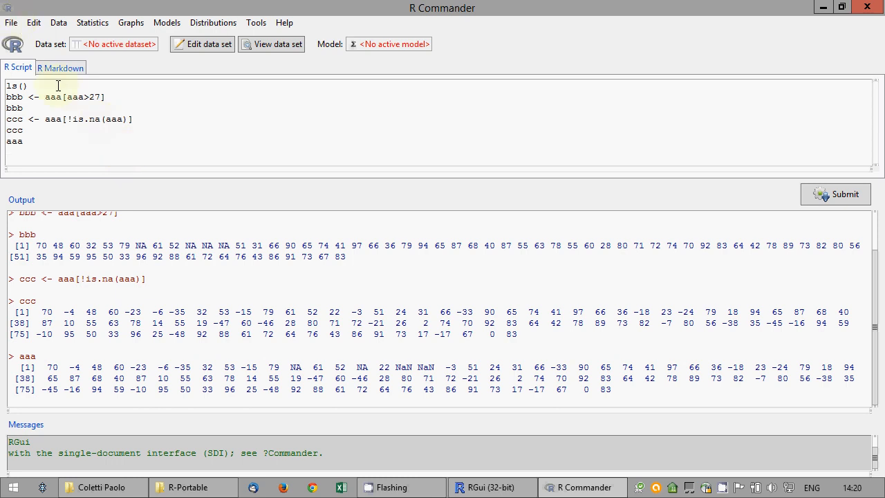
left_click(11, 22)
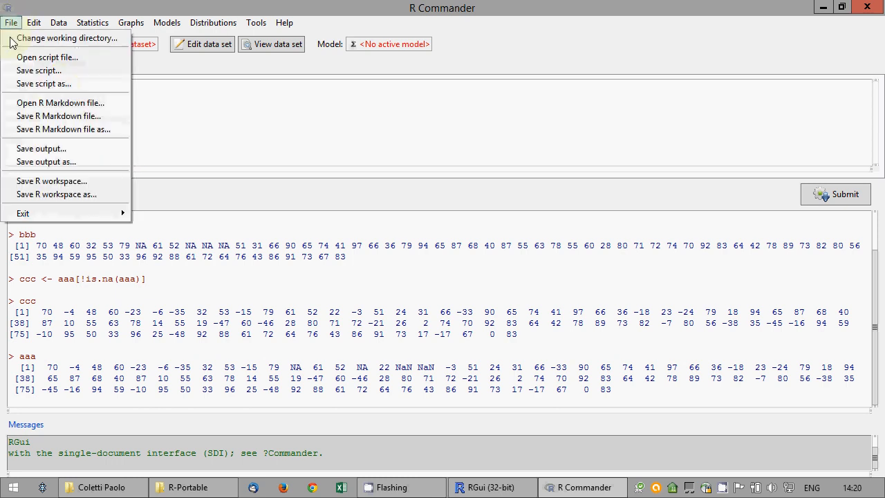
Save the script to the Desktop as exam.R, replacing the default name RCommander.R
left_click(39, 88)
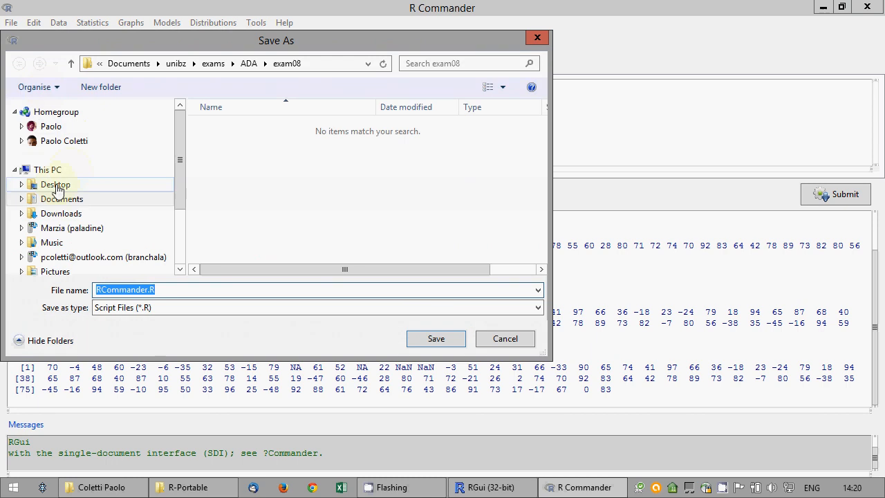
left_click(56, 185)
left_click(54, 200)
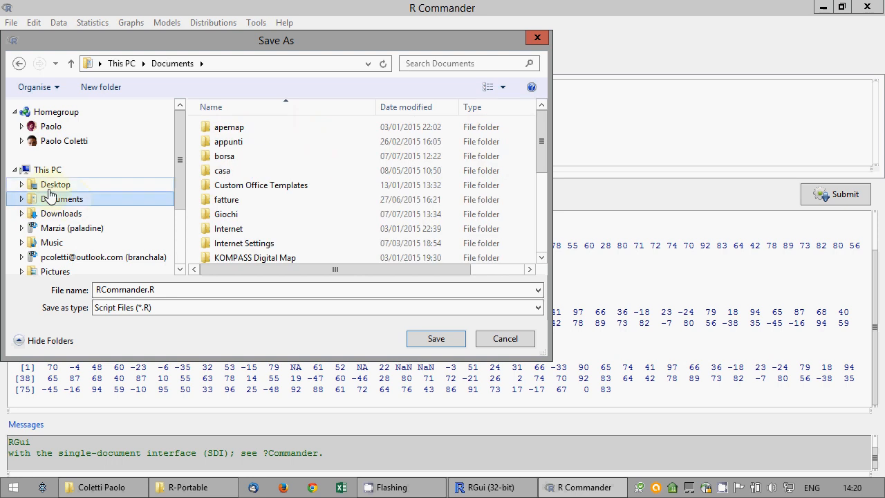
left_click(49, 189)
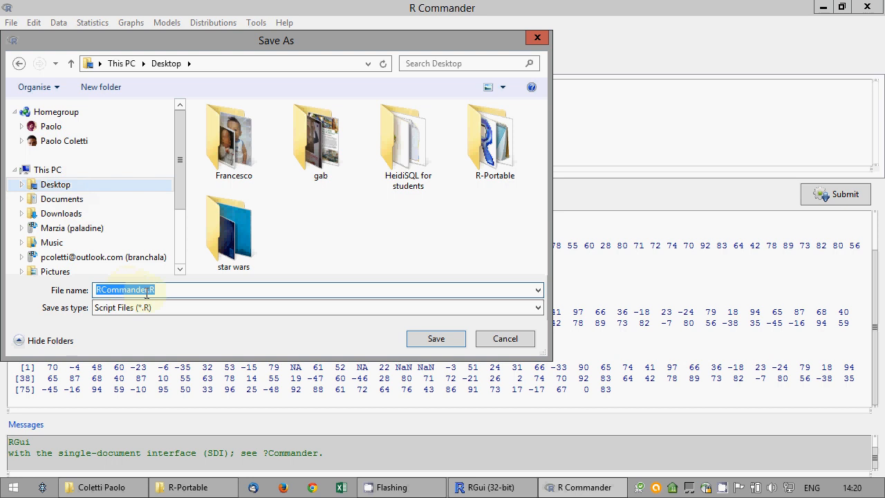
left_click_drag(148, 290, 16, 280)
type("exam")
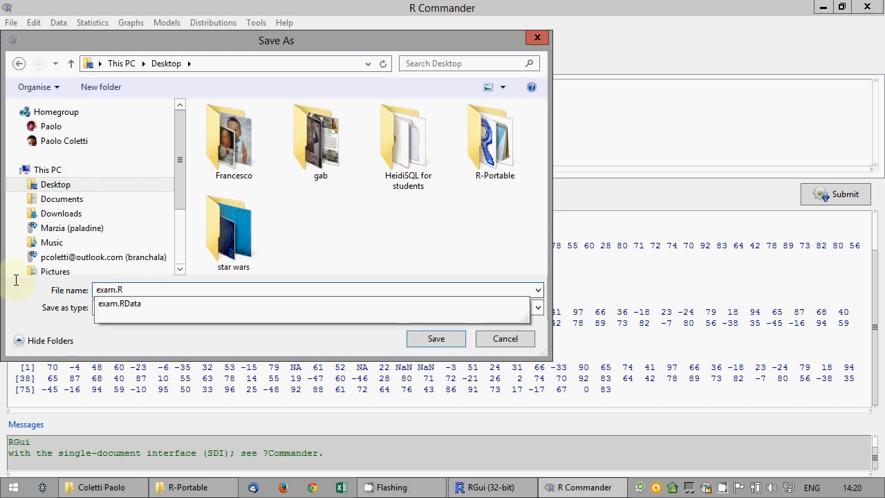
left_click(435, 338)
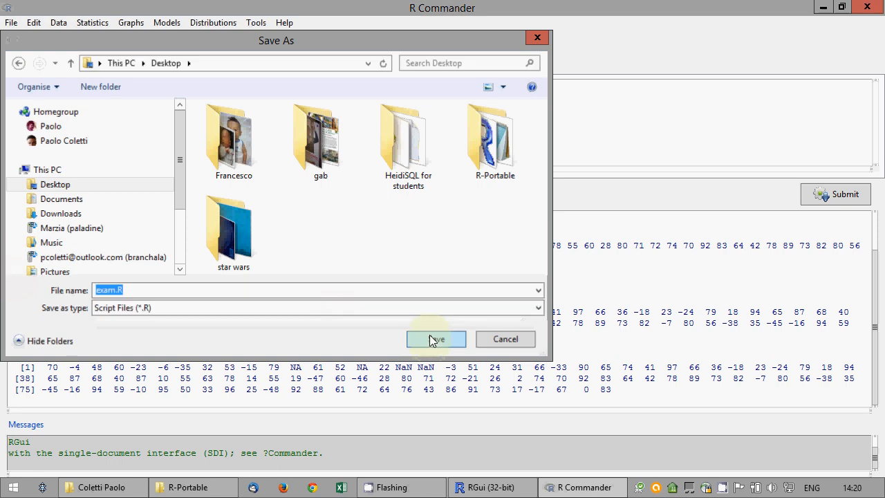
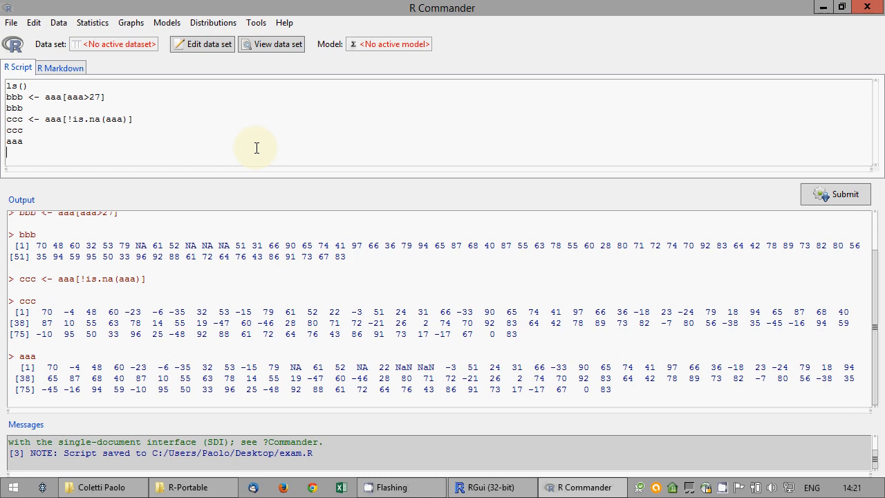
Assign ddd <- aaa and run ddd[is.na(ddd)] <- 0 to replace NA and NaN with 0
type("ddd <- aaa")
left_click(838, 194)
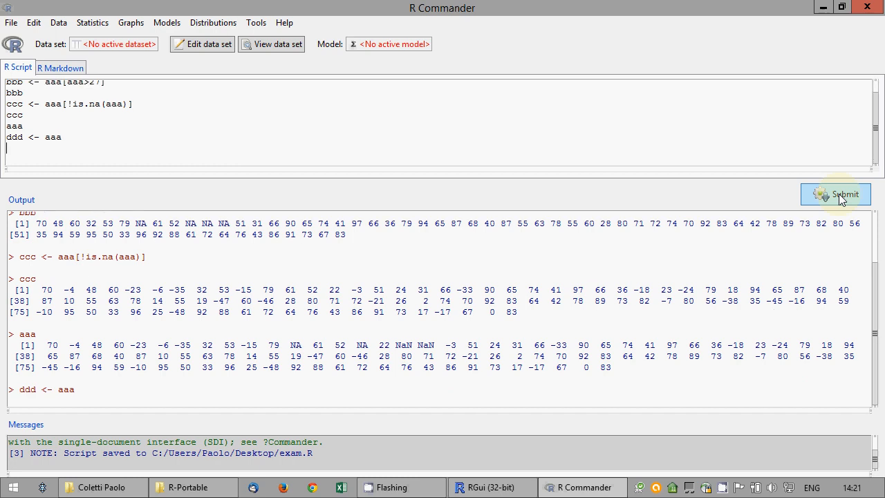
type("ddd[is.na(ddd)] <- 0")
left_click_drag(89, 148, 2, 147)
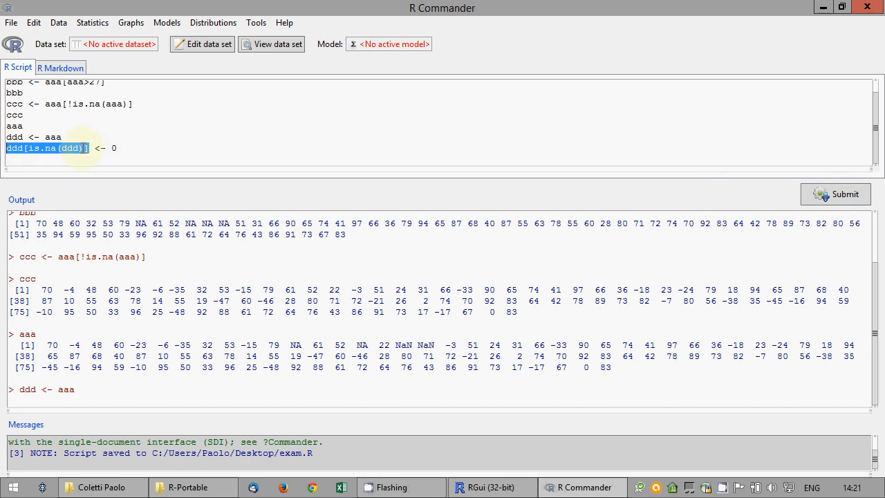
left_click_drag(121, 148, 110, 148)
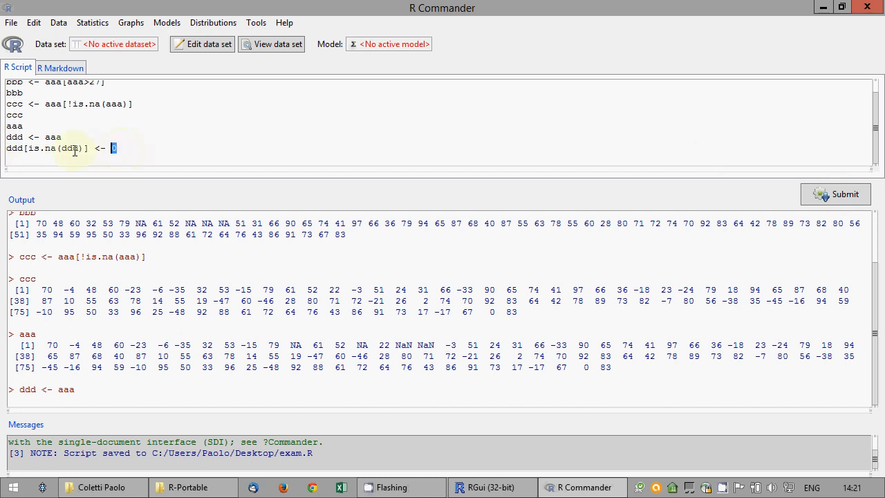
left_click(838, 196)
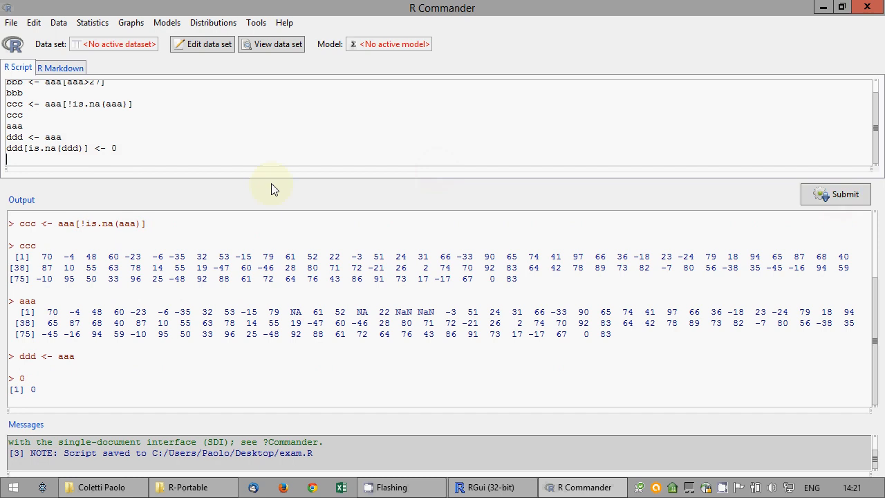
Print ddd, rerun the zero-replacement line, and print ddd again to confirm the zeros
left_click(125, 173)
key("Return")
type("ddd")
left_click(826, 201)
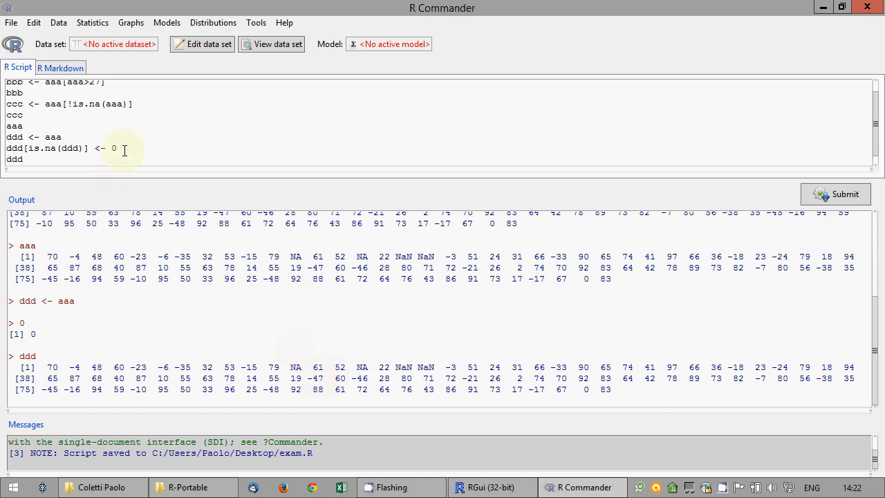
left_click_drag(125, 150, 3, 148)
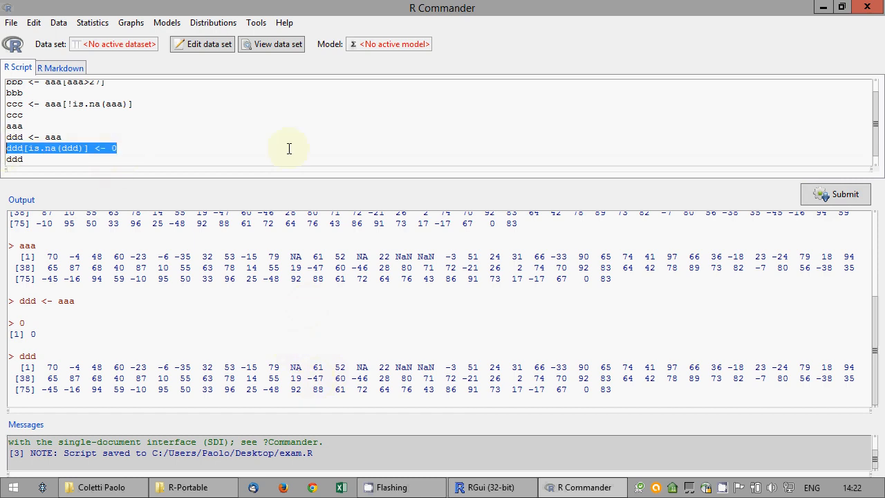
left_click(812, 194)
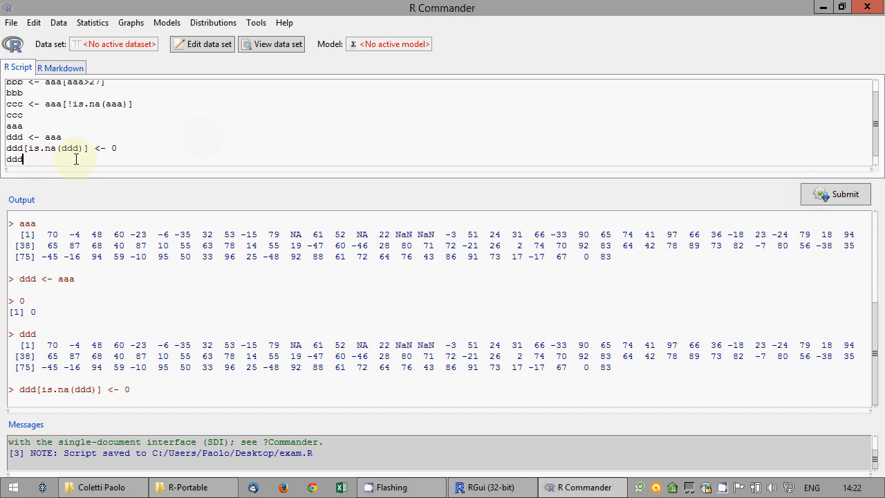
left_click(830, 195)
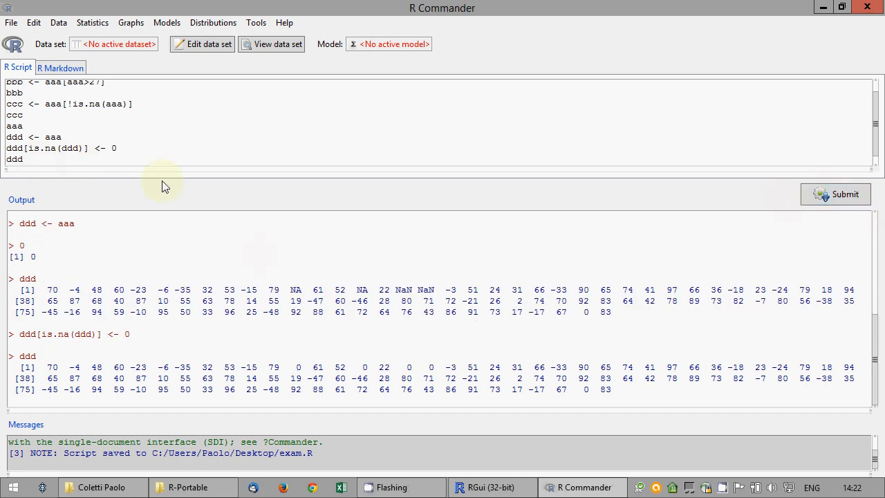
key("Return")
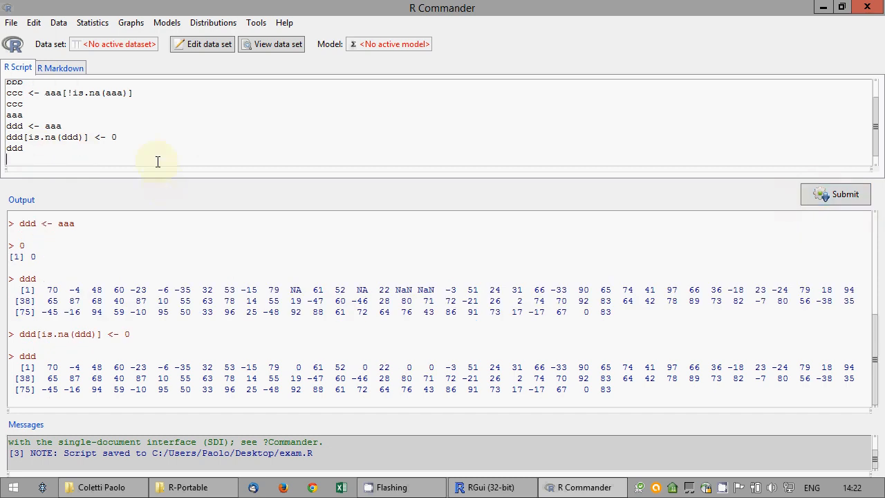
right_click(26, 121)
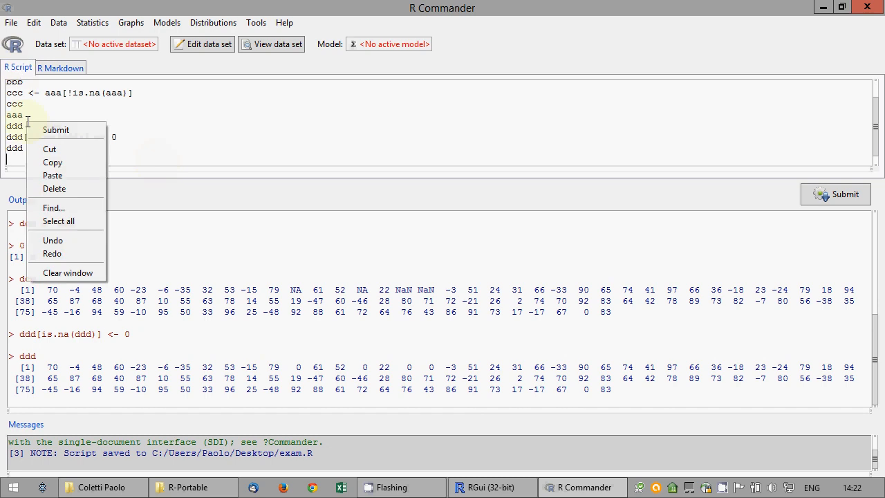
Save the script over the existing exam.R on the Desktop, confirming the replacement
left_click(11, 22)
left_click(11, 22)
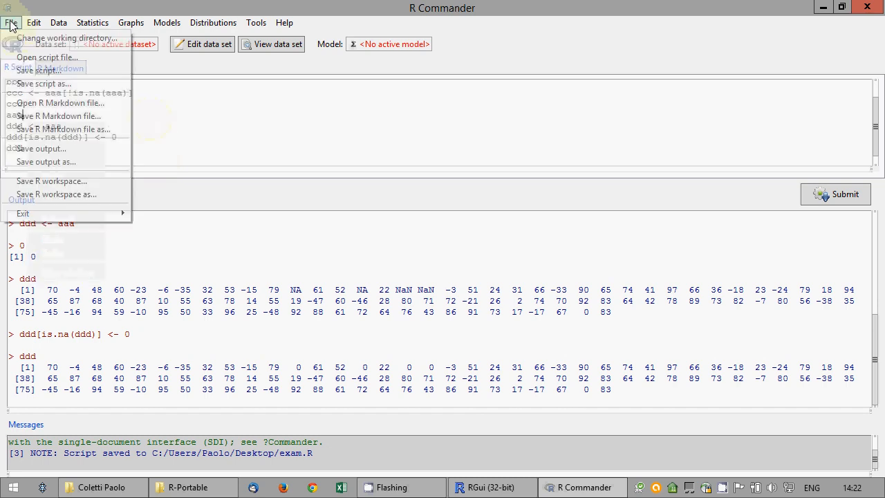
left_click(42, 86)
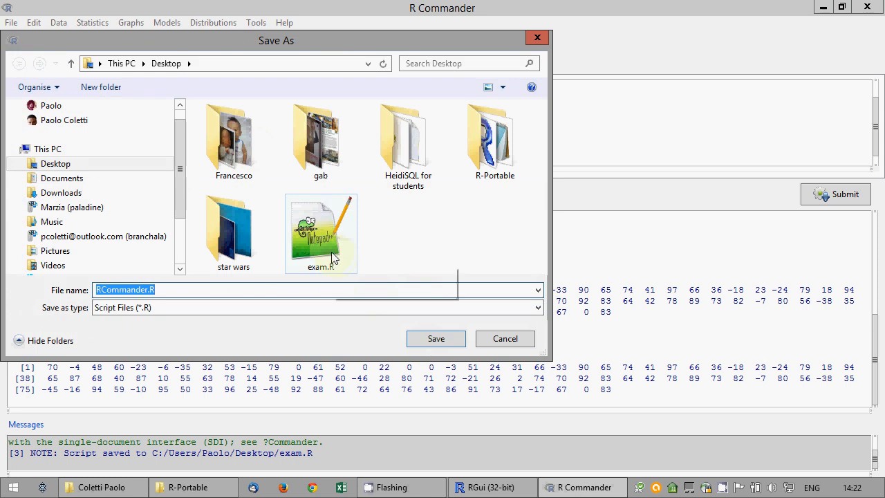
left_click(330, 257)
left_click(424, 341)
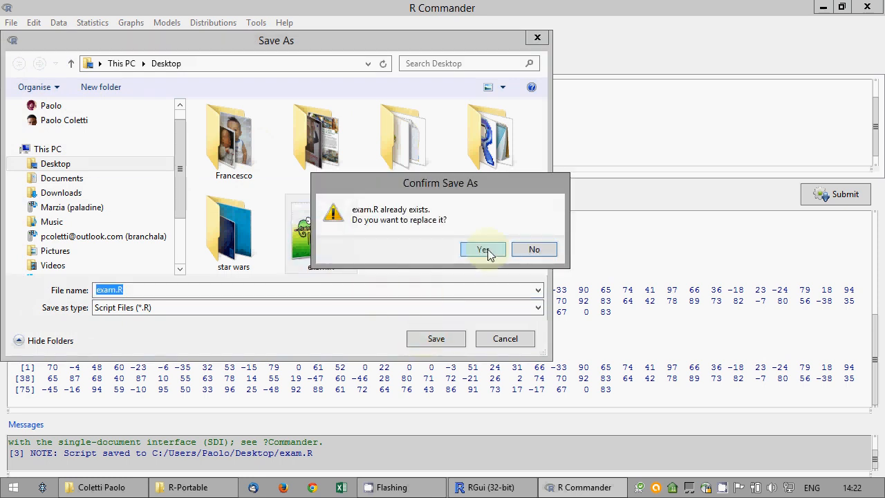
left_click(477, 250)
left_click(158, 158)
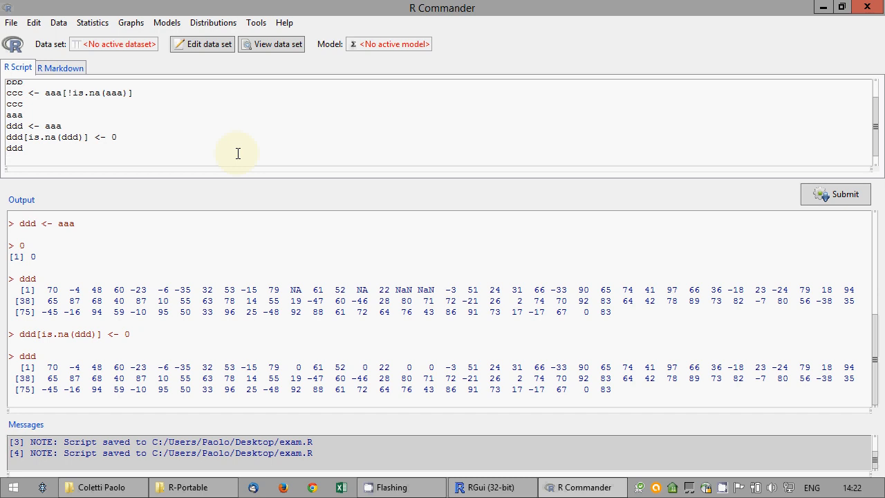
Define eee <- c(20:40,1/0,NA,sqrt(-1)) in the script and run it
type("eee <")
type("- c(")
type("20:40;")
type("NA")
type(",NaN")
key("BackSpace")
key("BackSpace")
key("BackSpace")
key("Delete")
key("Delete")
key("Delete")
type("Inf")
key("BackSpace")
key("BackSpace")
key("BackSpace")
type("1/0,NA")
type(",sqrt(-1))")
left_click(828, 197)
Print eee, showing 20–40, Inf, NA and NaN with a NaNs-produced warning
left_click_drag(23, 160, 6, 160)
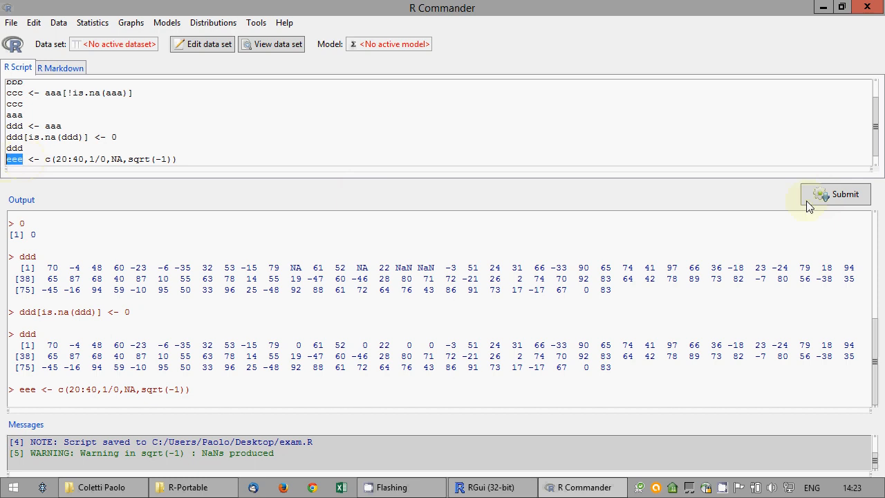
left_click(838, 196)
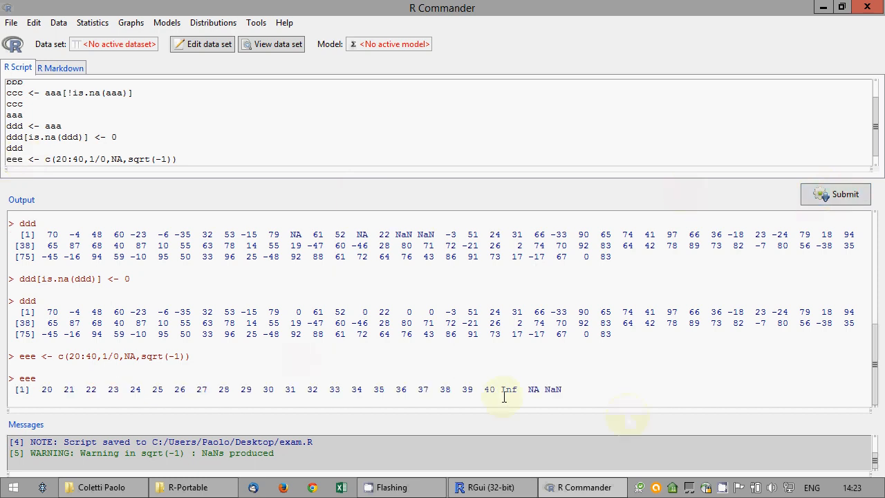
left_click(274, 157)
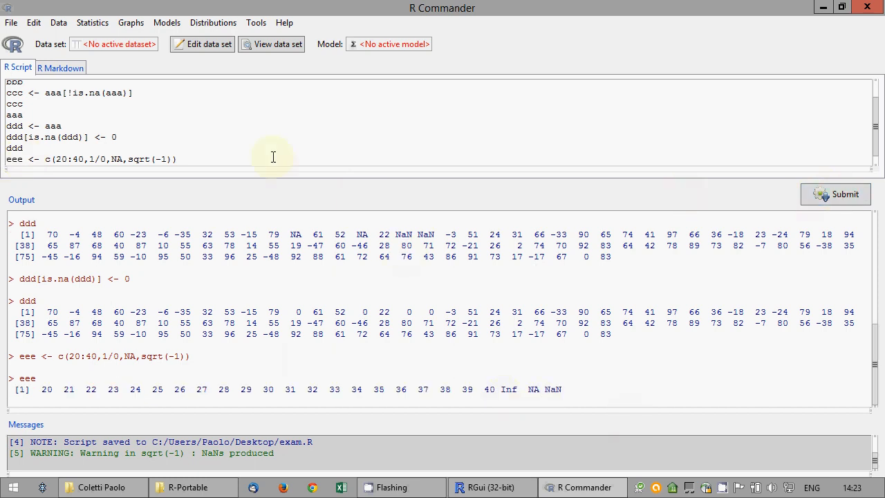
key("Return")
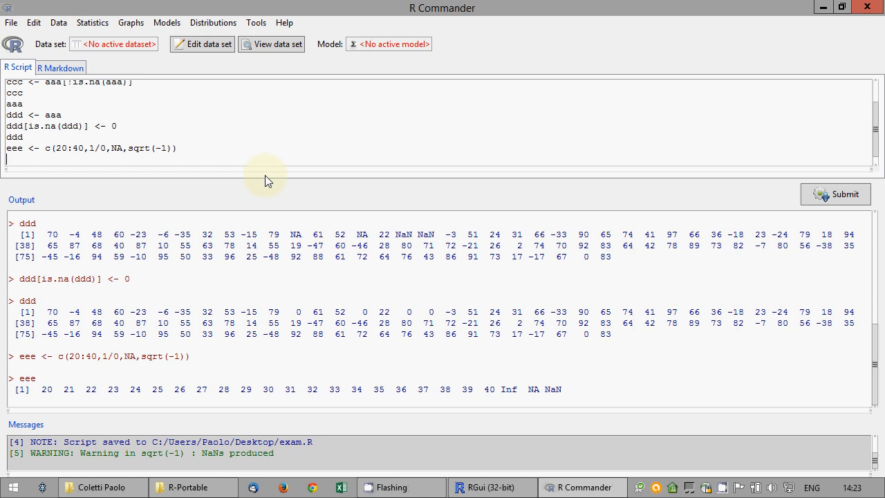
Define fff <- aaa[c(-1,-2)], correcting the mistyped fff source to aaa, and run it
type("fff <")
type("- fff[c(-1,-2))")
key("BackSpace")
type("]")
left_click(843, 193)
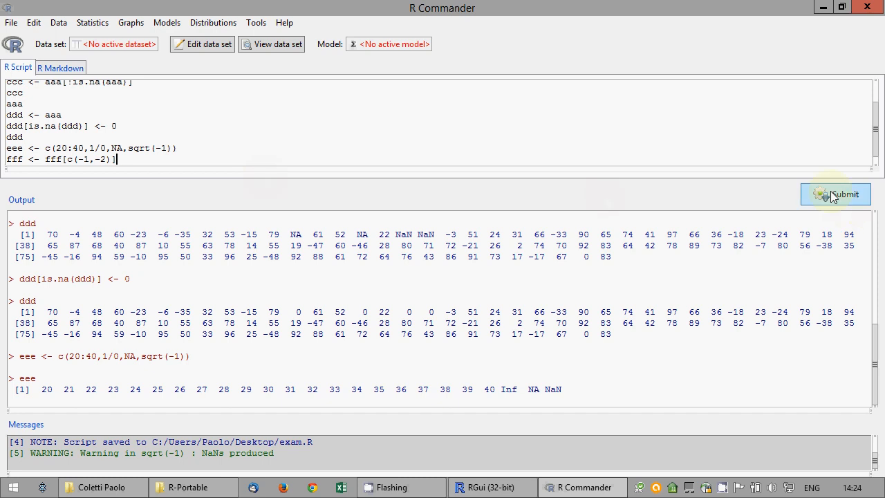
double_click(59, 159)
type("aaa")
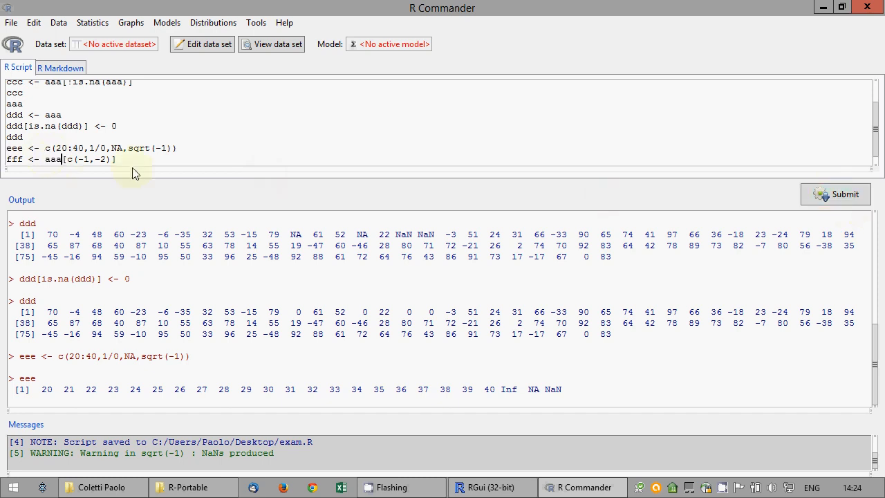
left_click(850, 197)
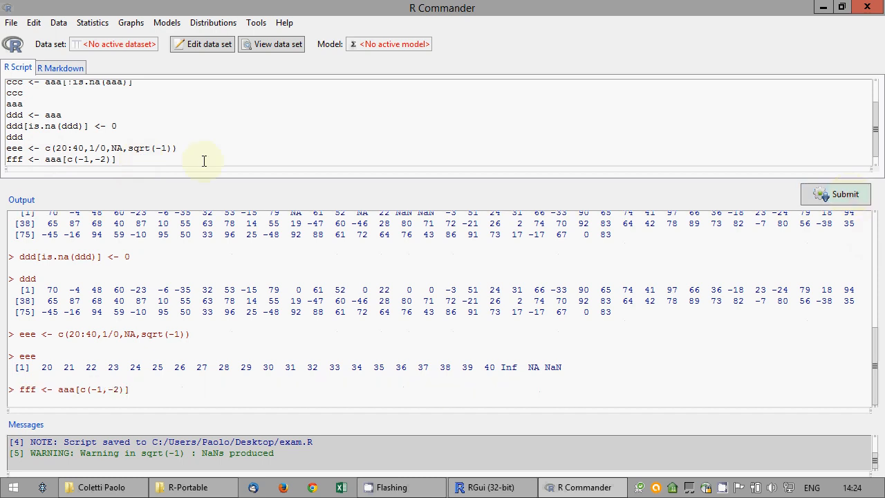
Print aaa and then fff to confirm fff lacks the first two values (70, -4)
key("Return")
type("aaa")
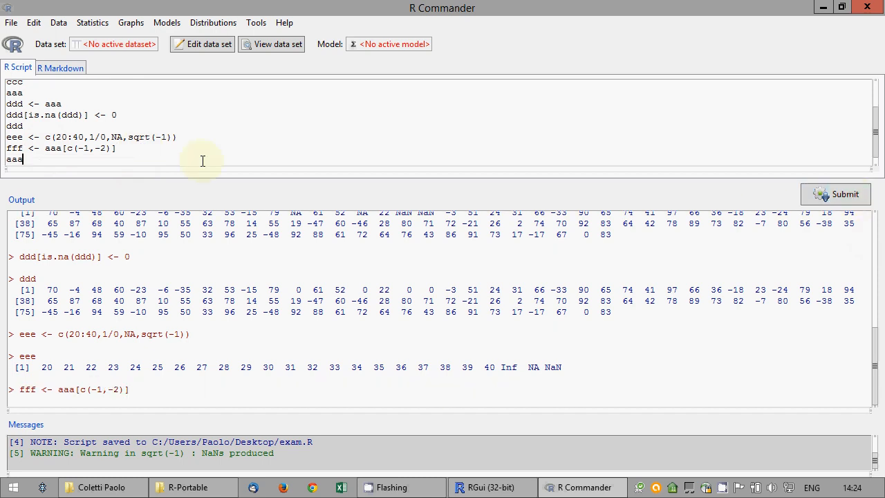
left_click(822, 196)
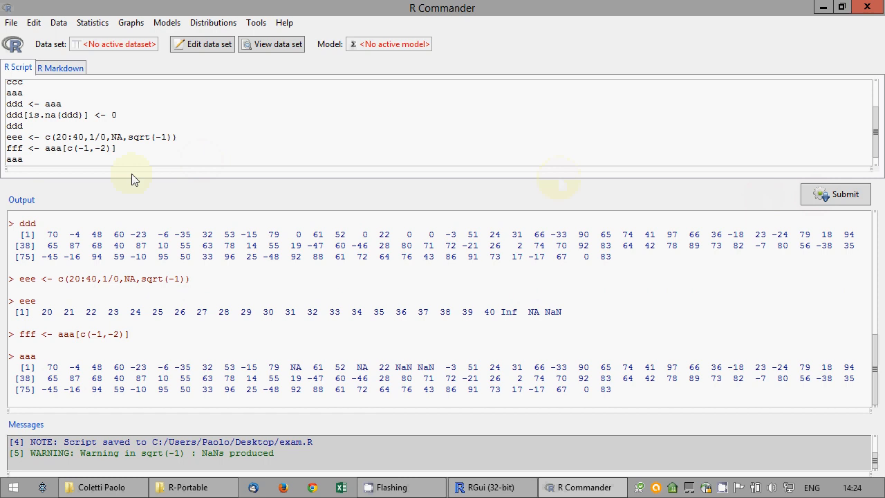
left_click(118, 160)
key("Return")
type("fff")
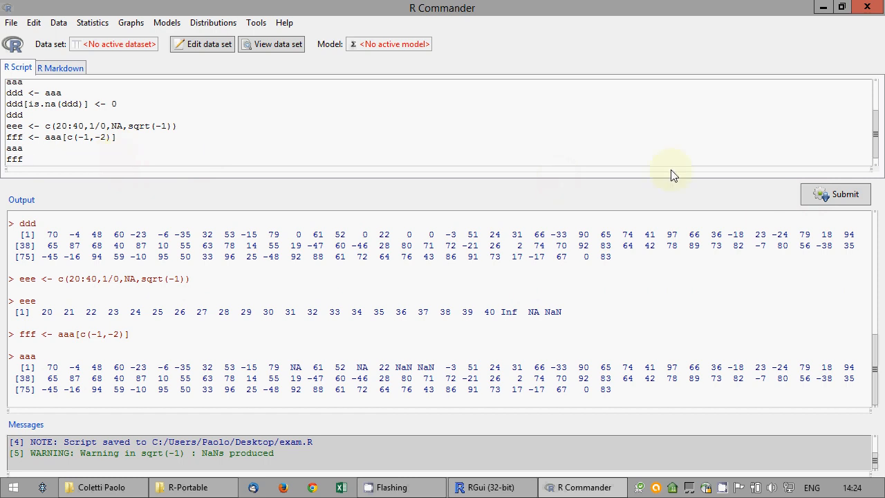
left_click(845, 194)
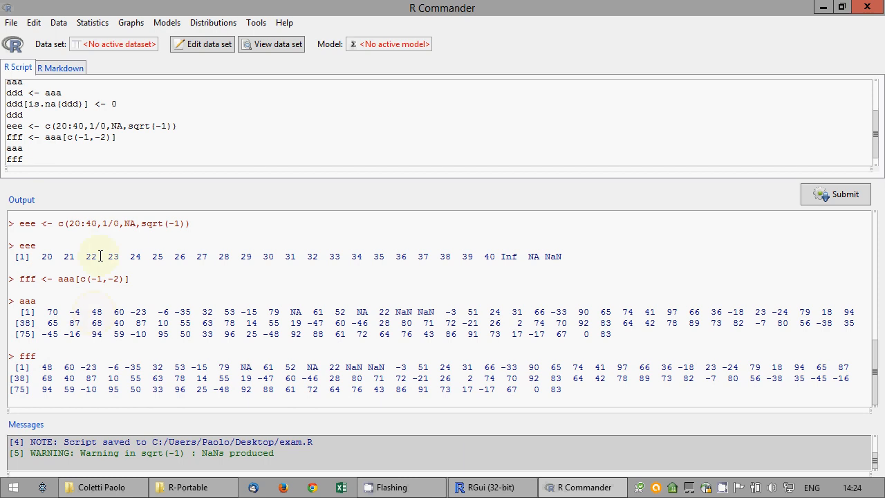
left_click(73, 160)
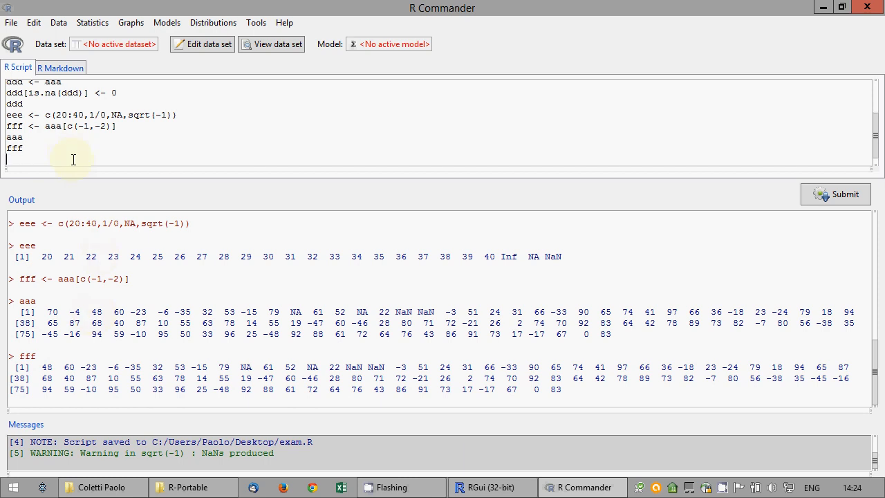
Overwrite exam.R on the Desktop with the updated script
left_click(12, 24)
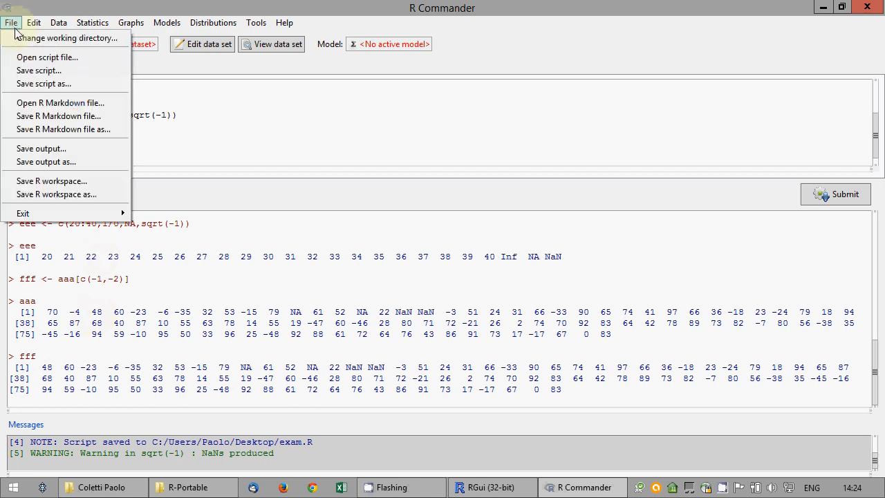
left_click(42, 83)
left_click(321, 239)
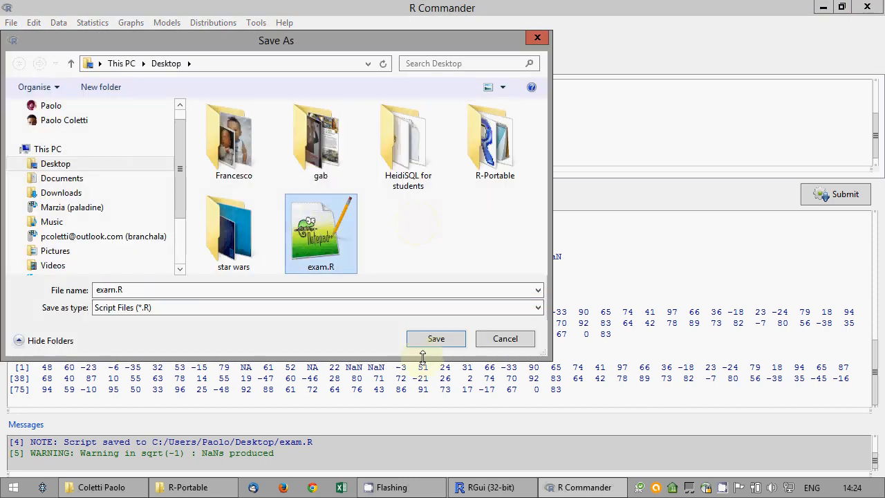
left_click(434, 339)
left_click(483, 250)
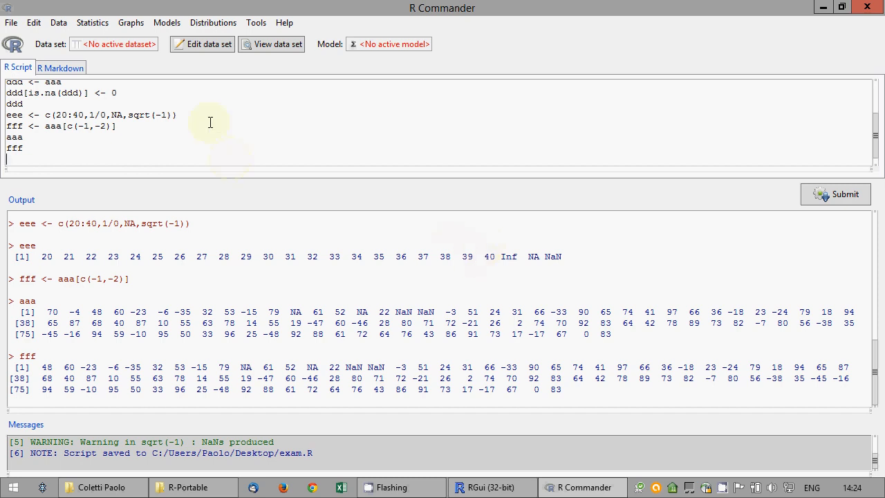
left_click(55, 24)
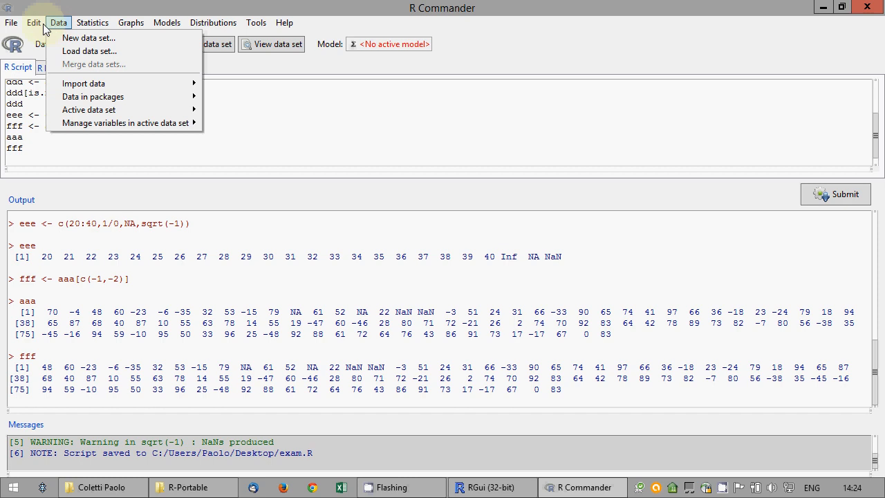
left_click(101, 7)
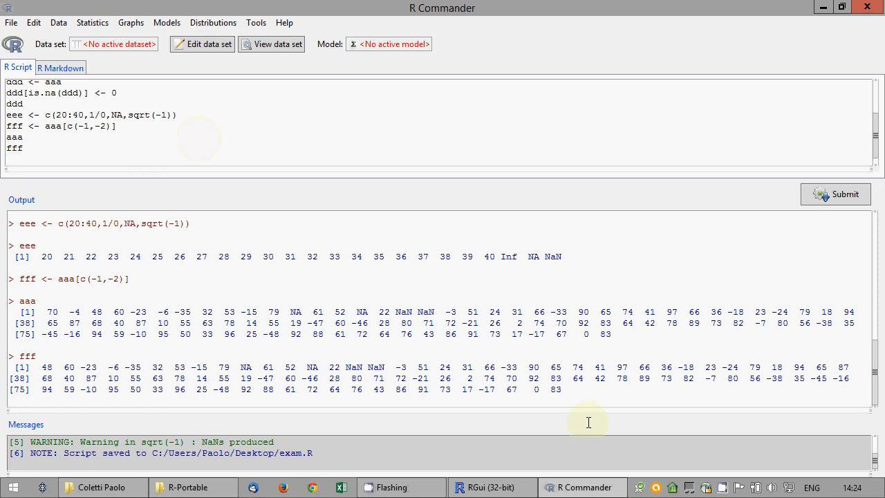
right_click(723, 490)
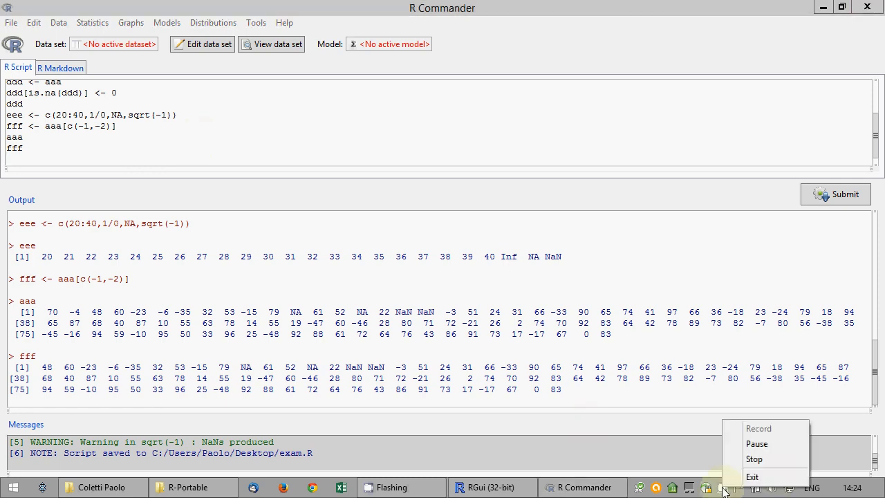
Enter Australia in the script and run it to list the data set's values in the output
left_click(739, 444)
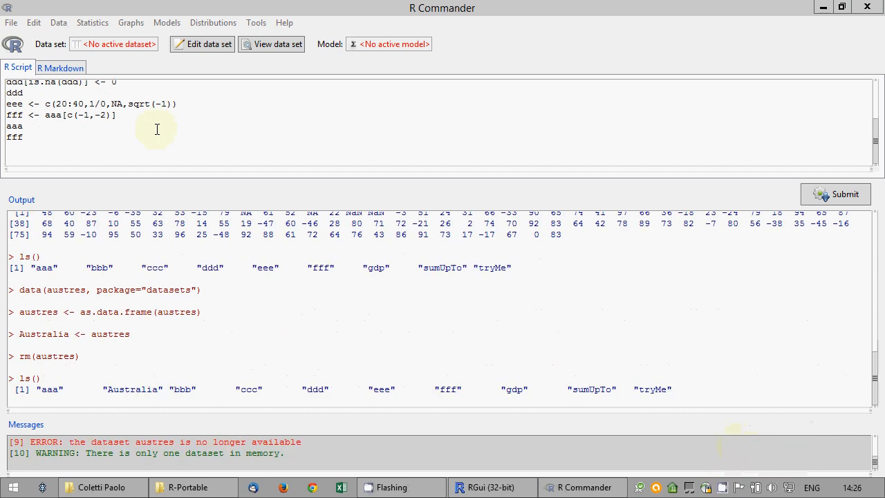
left_click(78, 150)
type("Australia")
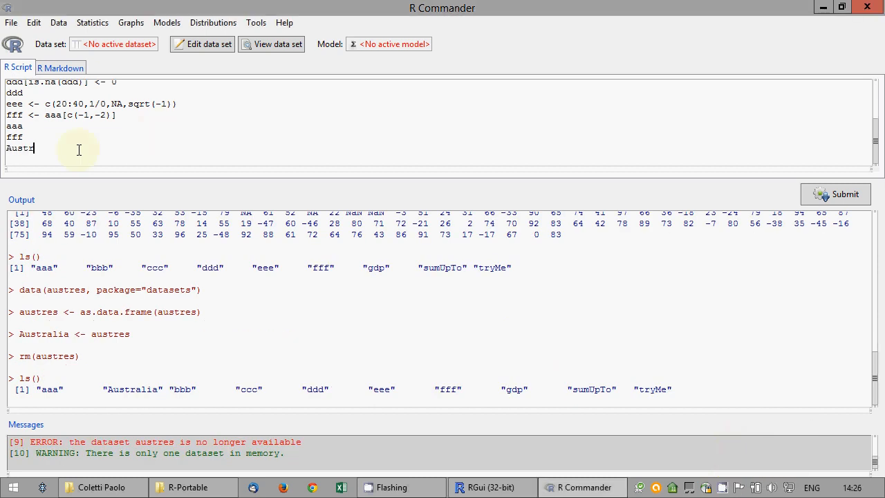
left_click(838, 194)
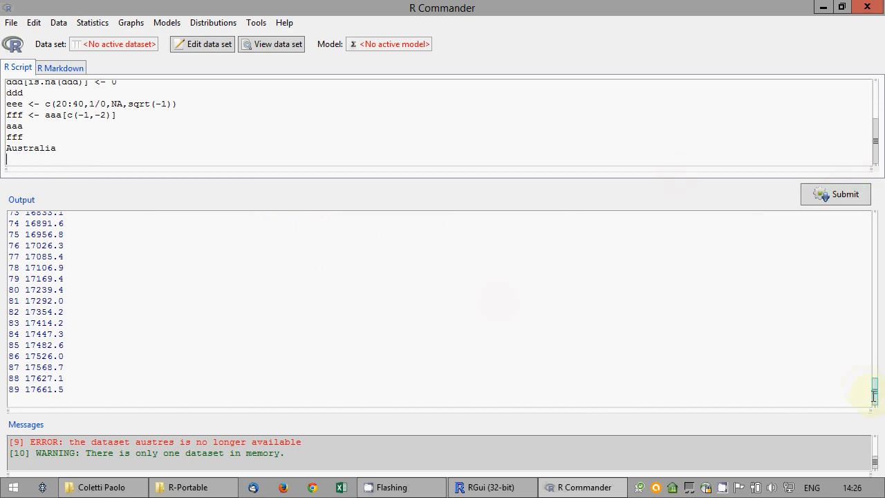
mouse_move(874, 391)
left_mouse_down()
mouse_move(871, 296)
mouse_move(871, 390)
left_mouse_up()
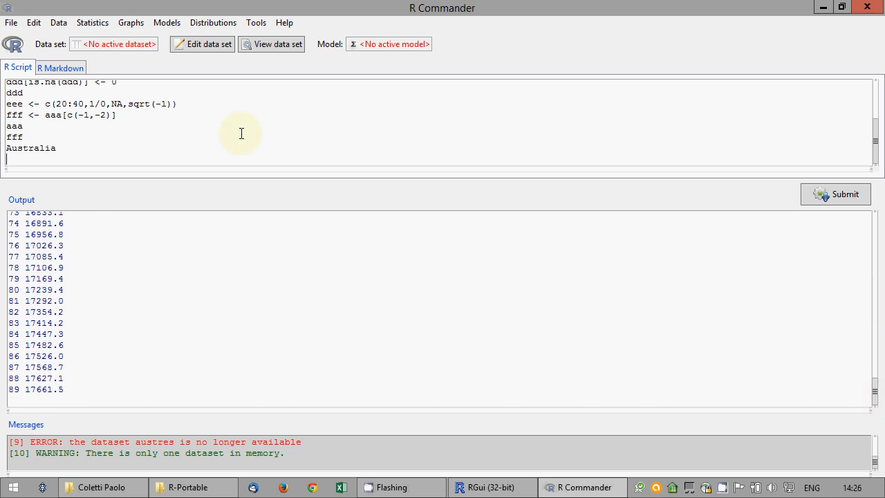
Define Australia_ts <- ts(Australia, start=c(1971,1), frequency=4), fixing typos, and print the quarterly series
type("Australia_tx <- ts(Australi")
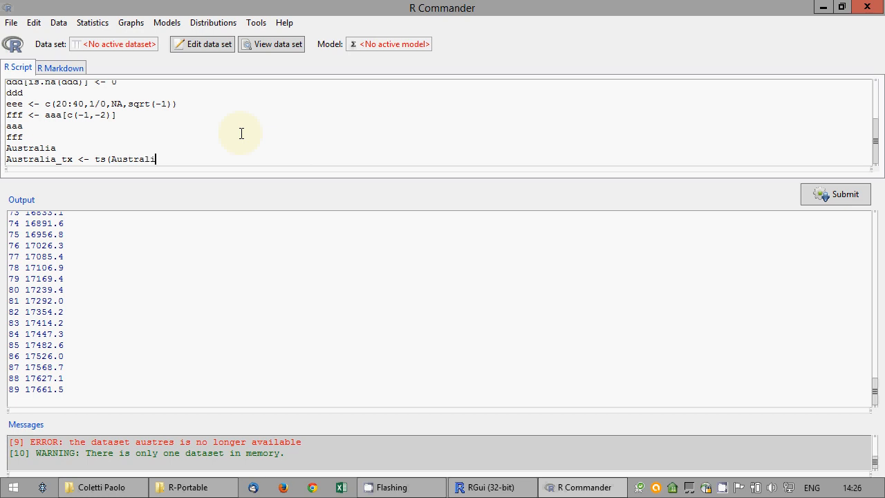
type("a, start=c(1971,1), frequency=4)")
left_click_drag(74, 160, 64, 160)
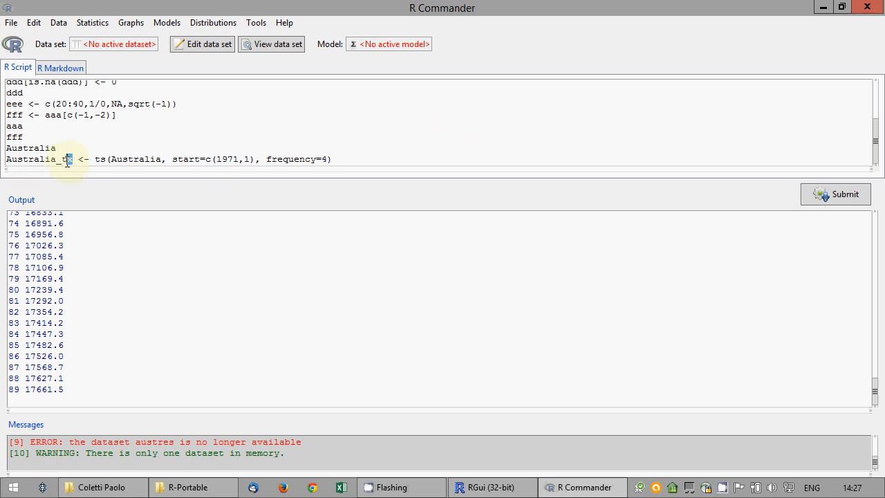
type("ts")
left_click(820, 197)
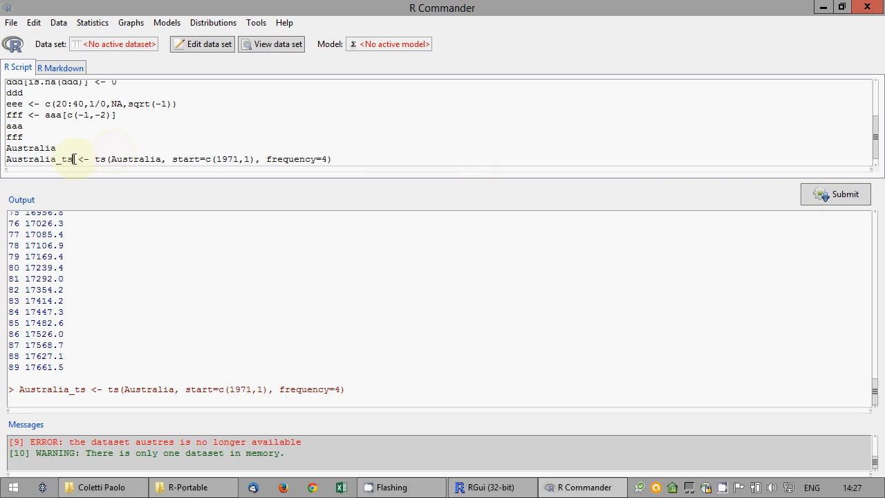
left_click_drag(73, 159, 2, 149)
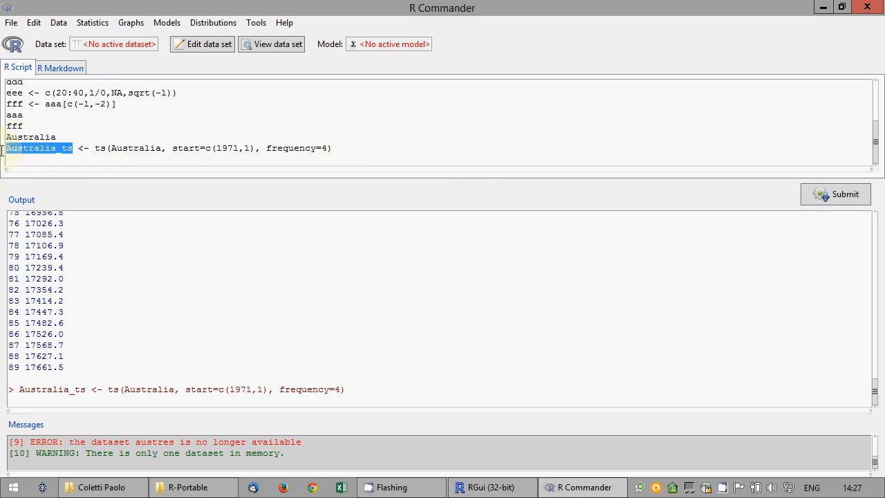
left_click(803, 199)
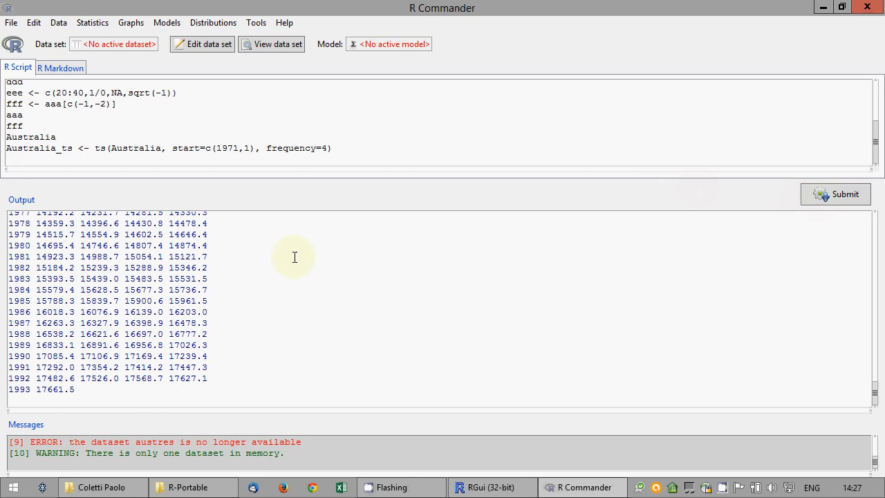
mouse_move(876, 389)
left_mouse_down()
mouse_move(877, 372)
mouse_move(881, 395)
left_mouse_up()
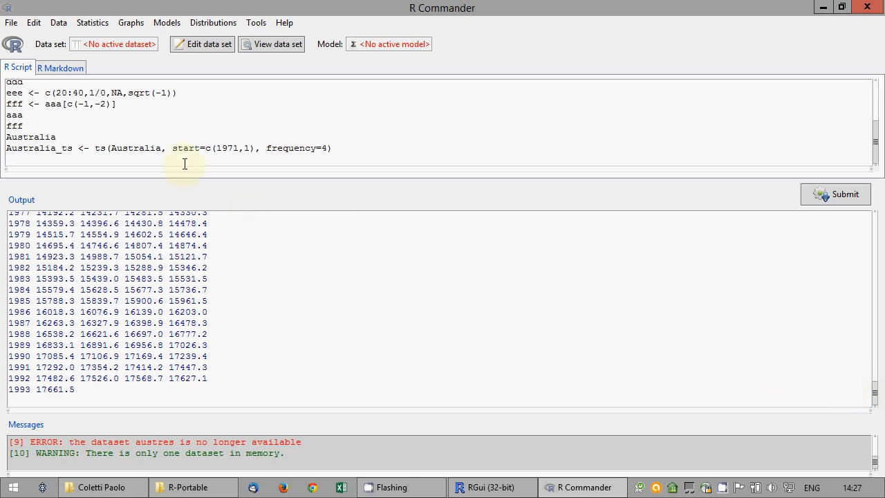
Write Aus_ts2 <- lag(Aus_ts,2), correct it to lag(Australia_ts,2), and run it
type("Aus_ts2 <- lag(Aus_ts,2)")
left_click_drag(875, 393, 879, 377)
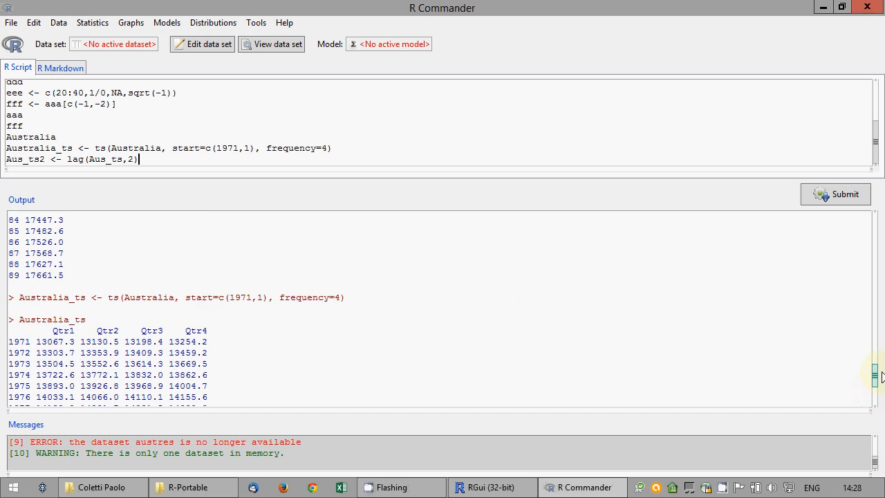
left_click_drag(877, 376, 875, 410)
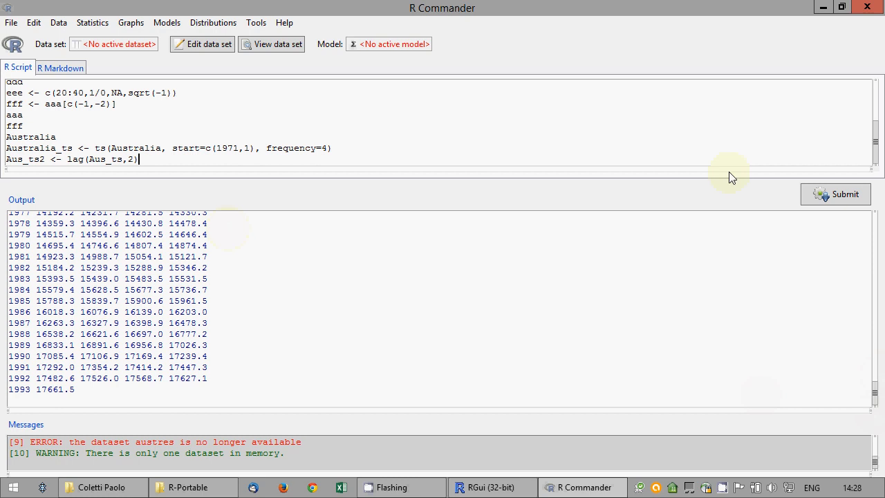
left_click(839, 195)
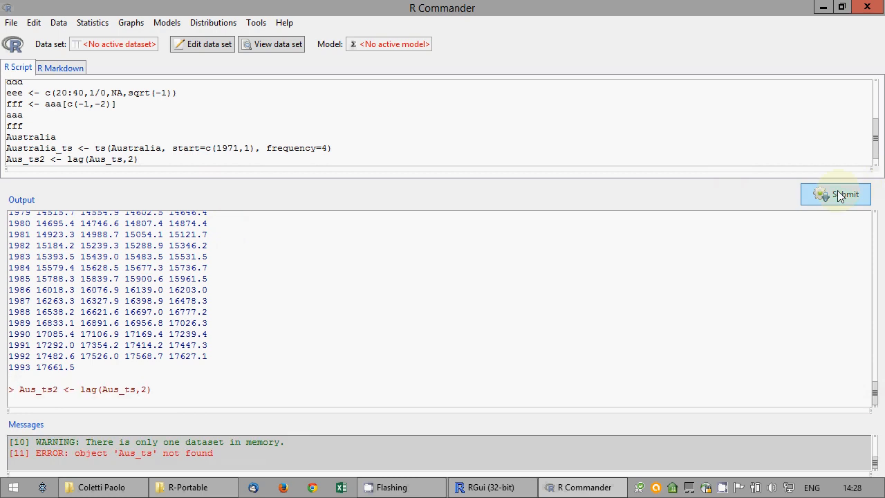
left_click_drag(45, 159, 2, 159)
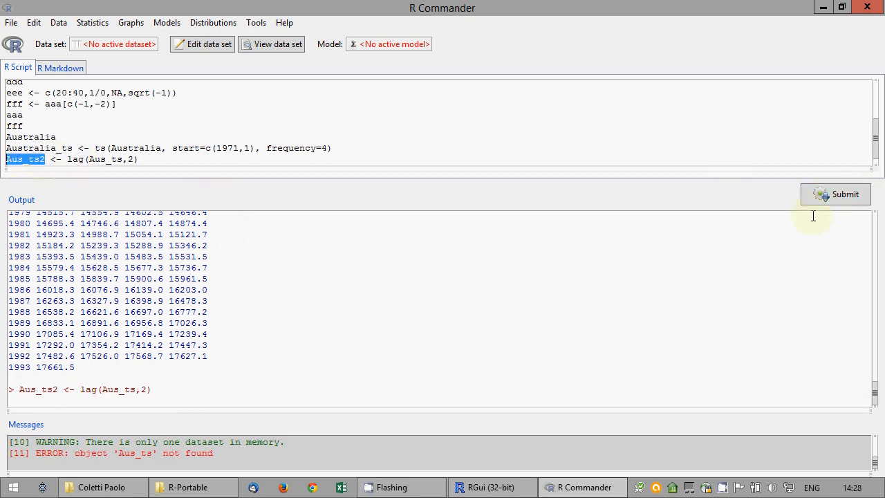
left_click(814, 194)
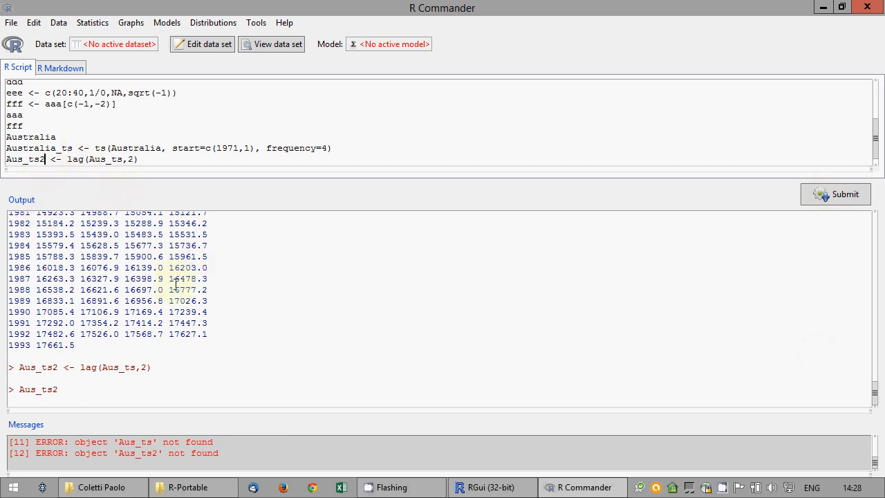
type("tralia")
left_click(857, 194)
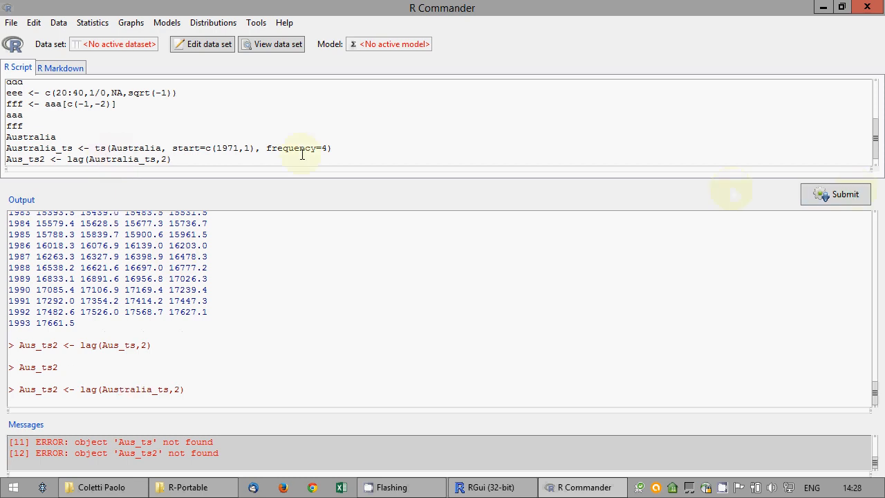
Print Aus_ts2 and review the shifted series from 1970 Qtr3 through 1992 Qtr4
left_click(41, 159)
double_click(35, 159)
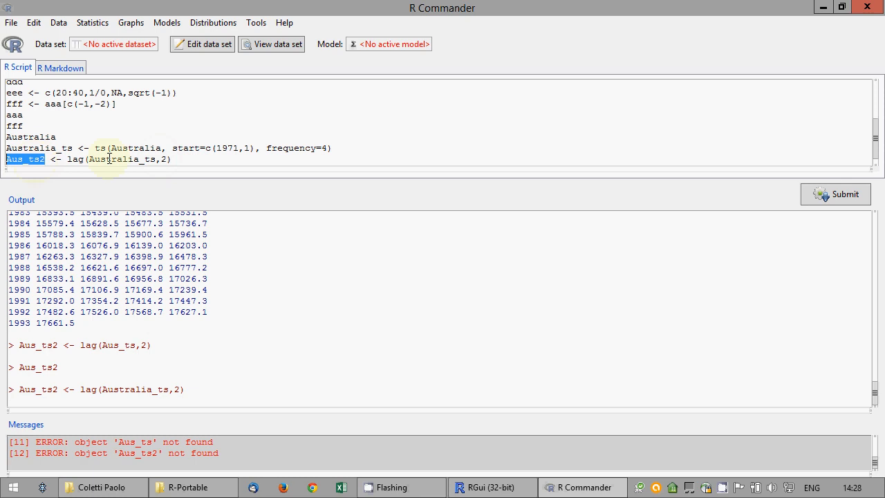
left_click(830, 194)
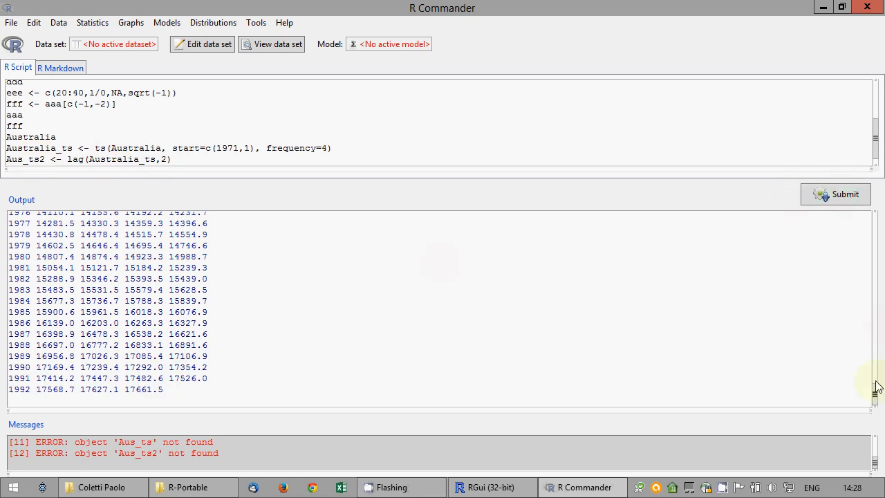
mouse_move(875, 389)
left_mouse_down()
mouse_move(875, 350)
mouse_move(872, 379)
left_mouse_up()
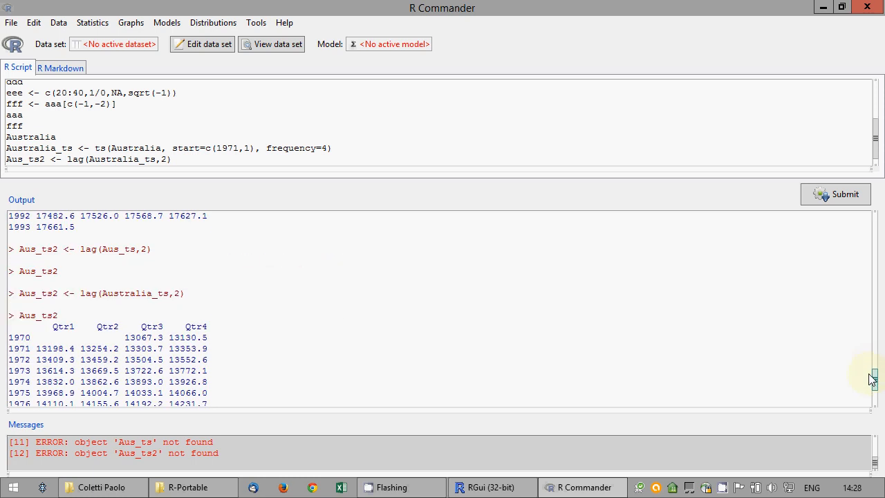
left_click_drag(37, 349, 75, 349)
left_click_drag(875, 381, 875, 360)
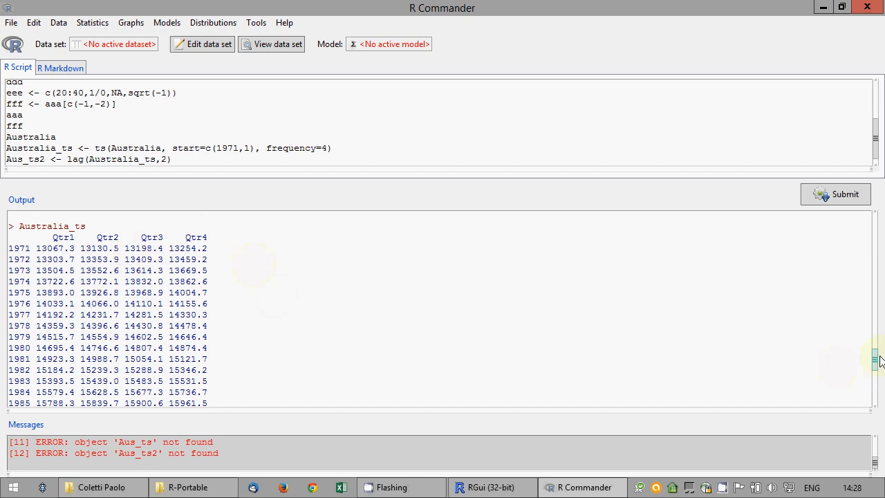
left_click_drag(878, 357, 877, 400)
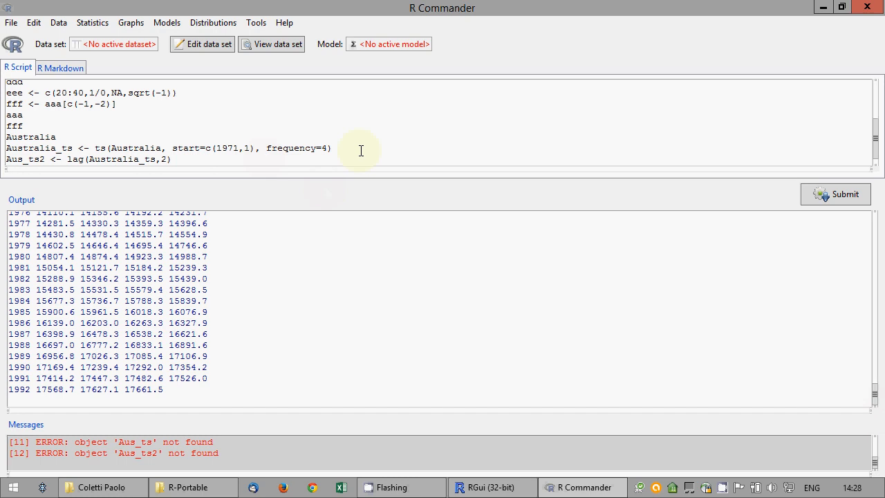
key("Return")
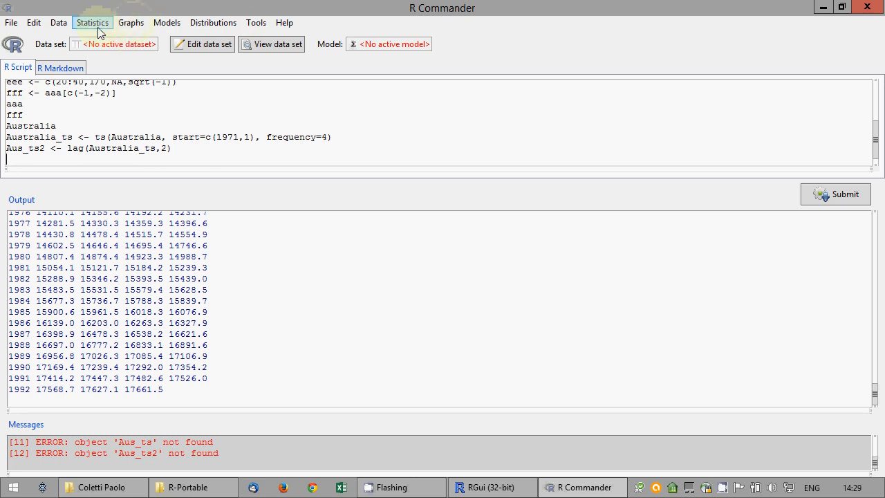
Load the CO2 data set from the datasets package as the active data set
left_click(59, 23)
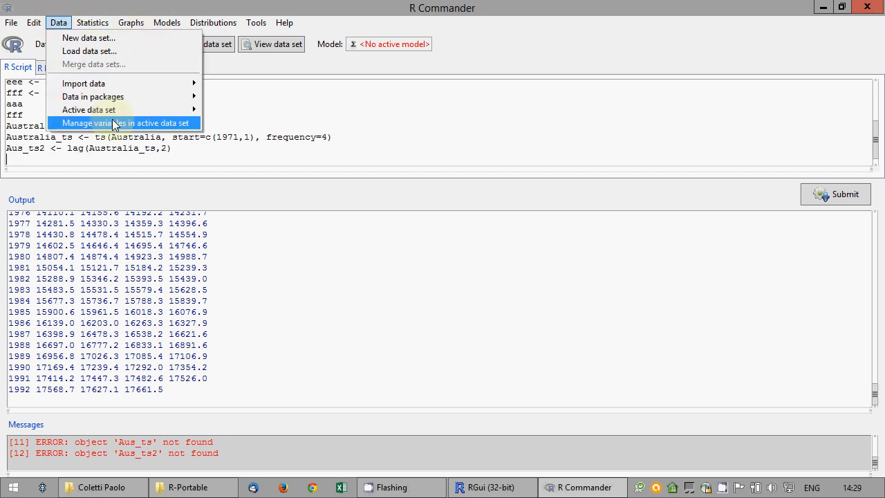
mouse_move(116, 97)
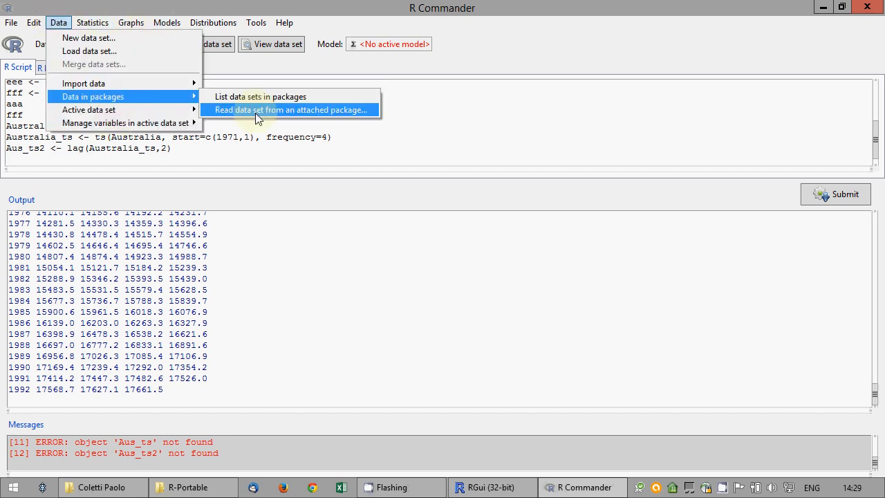
left_click(256, 110)
double_click(31, 92)
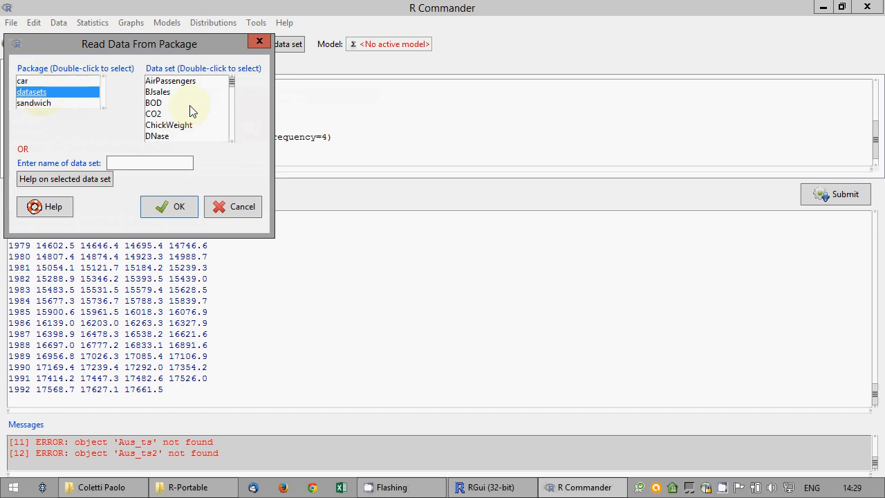
left_click(153, 114)
left_click(174, 206)
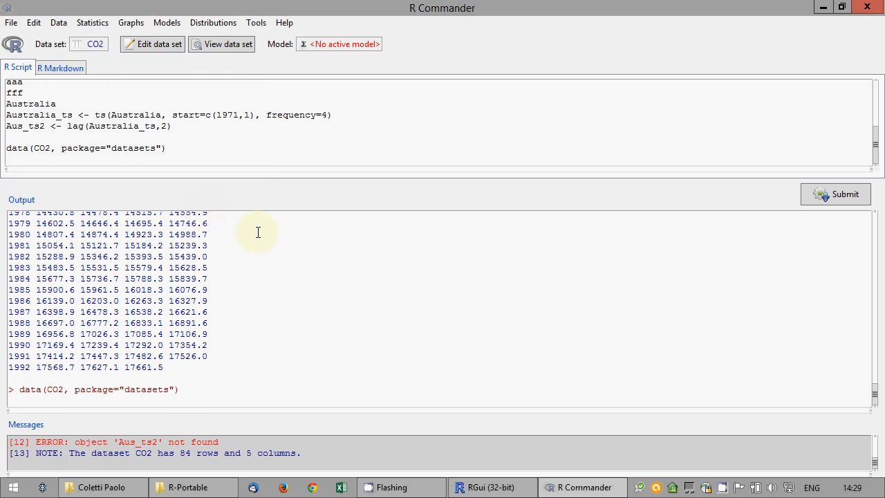
Draw a histogram of uptake with the number of bins set to 5
left_click(96, 25)
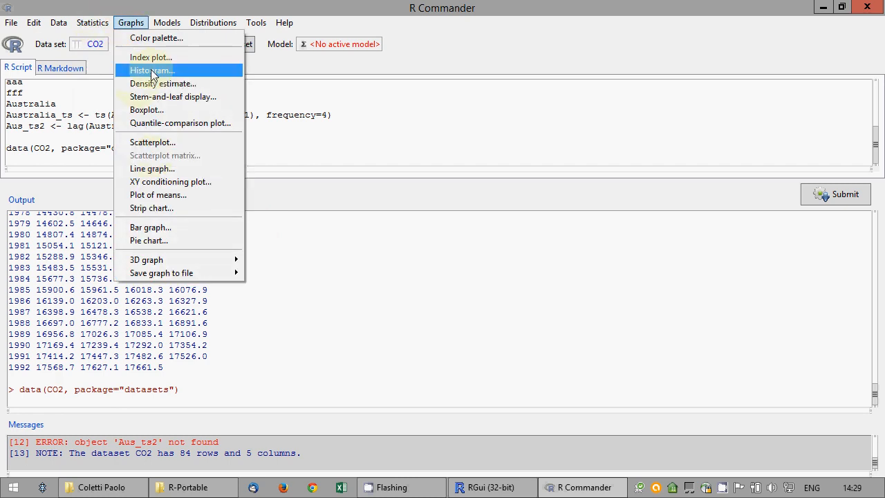
left_click(152, 72)
left_click(43, 113)
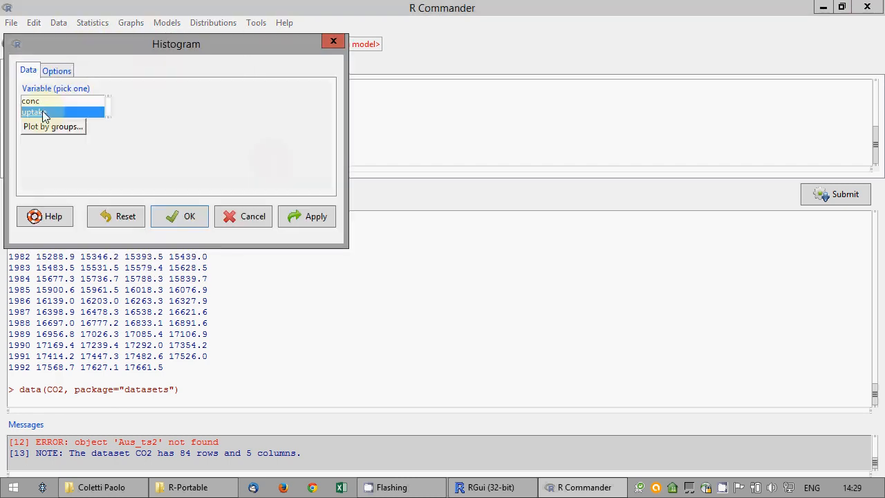
left_click(62, 72)
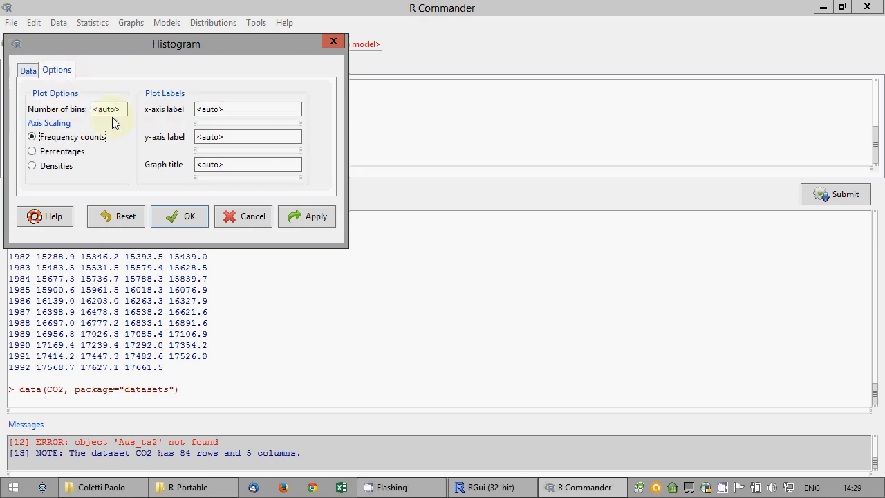
left_click_drag(119, 110, 83, 118)
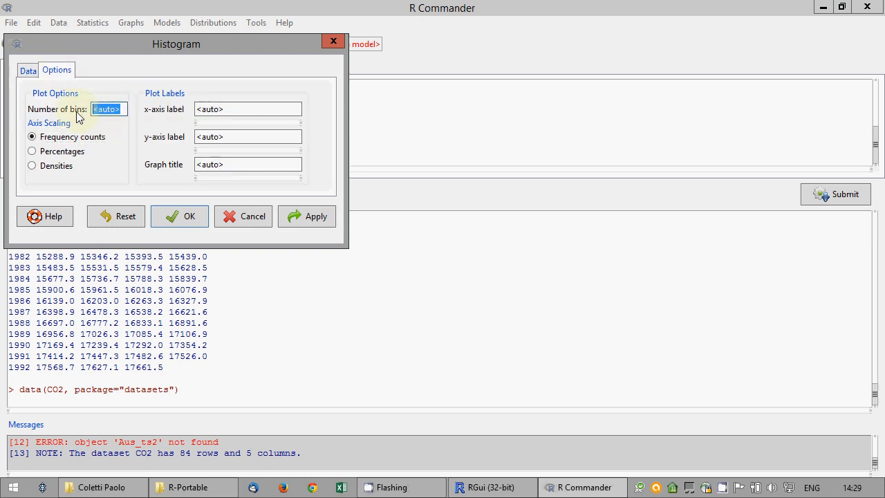
type("5")
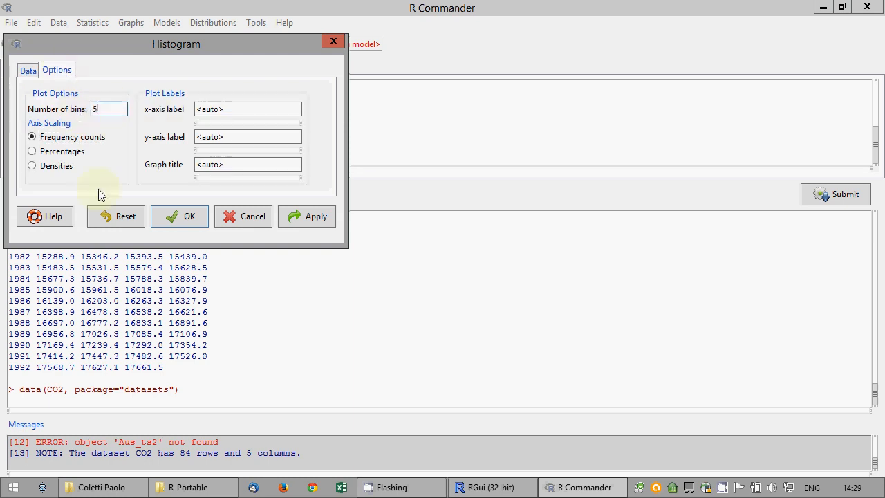
left_click(187, 220)
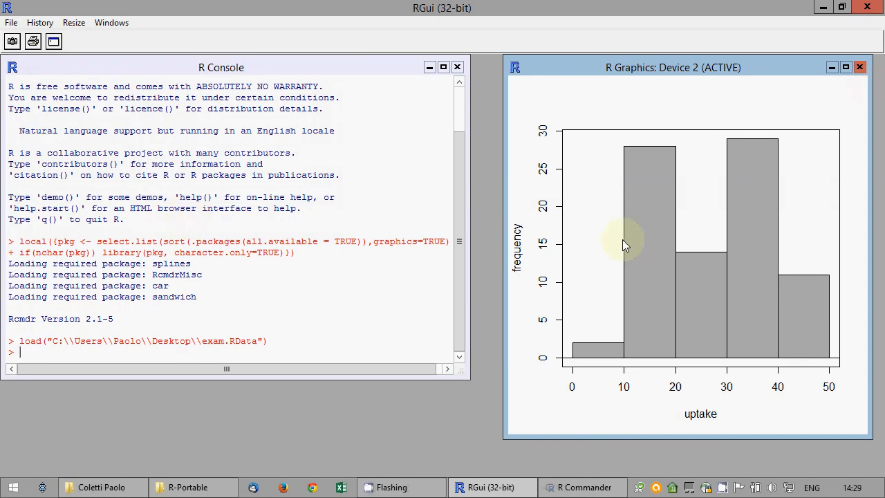
Redraw the uptake histogram with col="yellow" instead of darkgray, closing each plot window afterwards
left_click(859, 67)
left_click(558, 487)
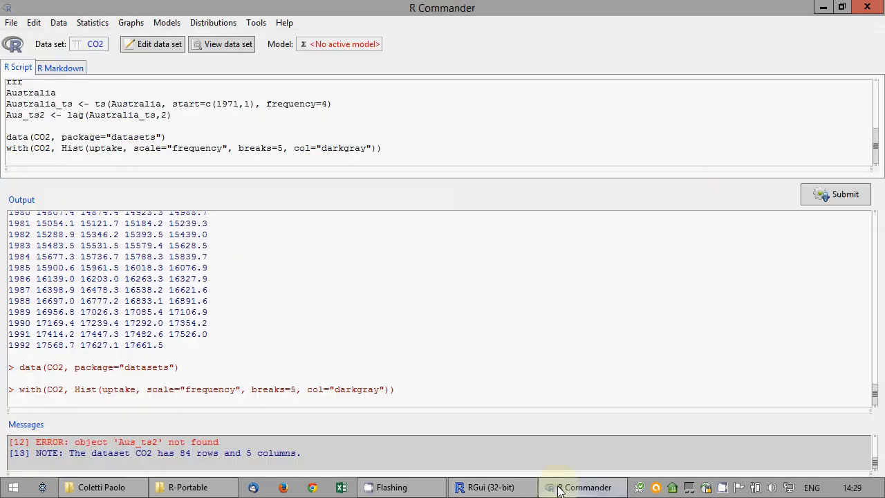
double_click(357, 148)
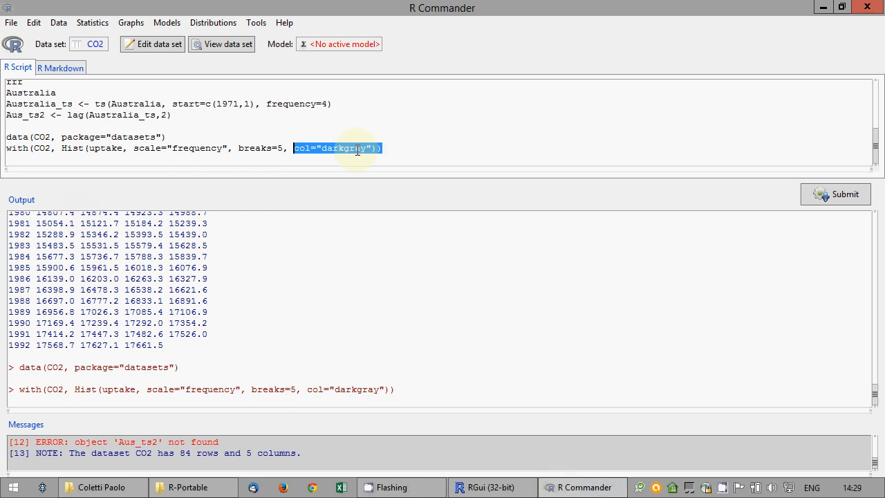
left_click(339, 148)
double_click(339, 148)
left_click(322, 148)
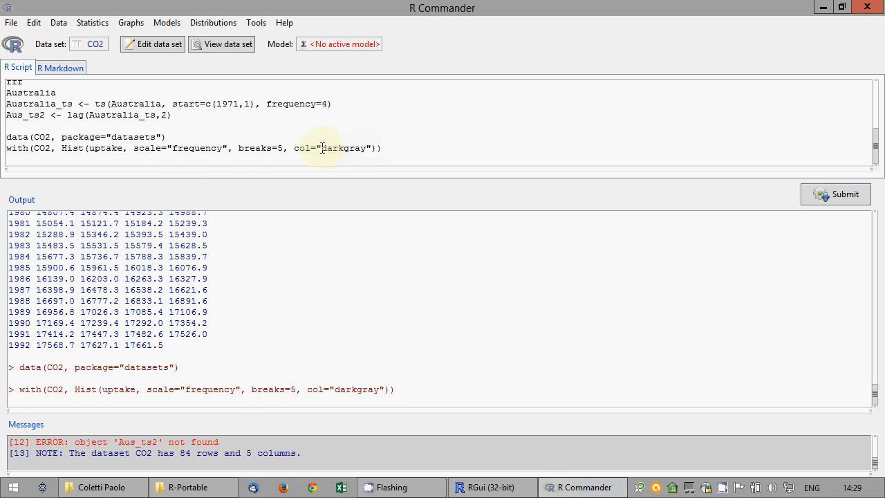
type("yellow")
key("Delete")
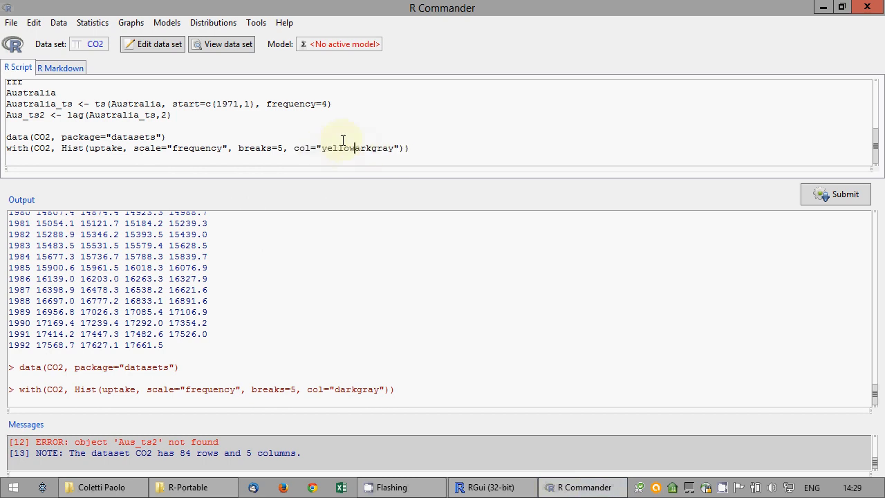
key("Delete")
key("Delete")
key("Delete")
key("Delete")
key("Delete")
key("Delete")
key("Delete")
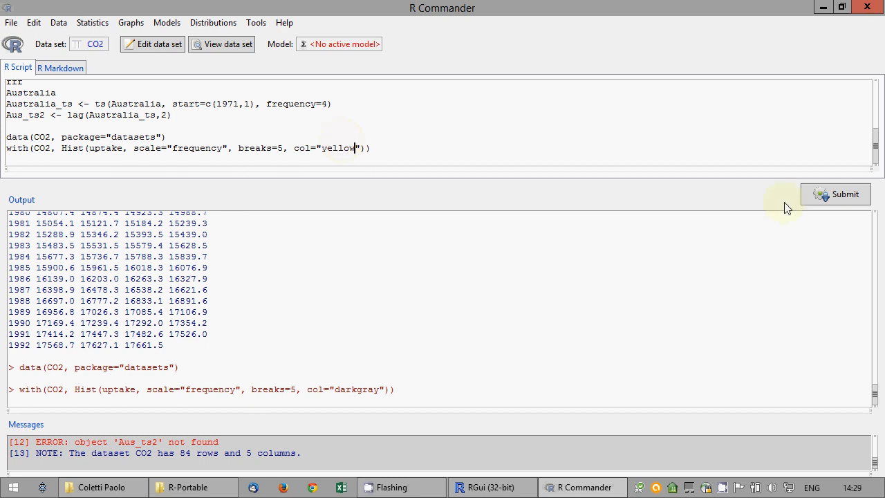
left_click(820, 195)
left_click(859, 67)
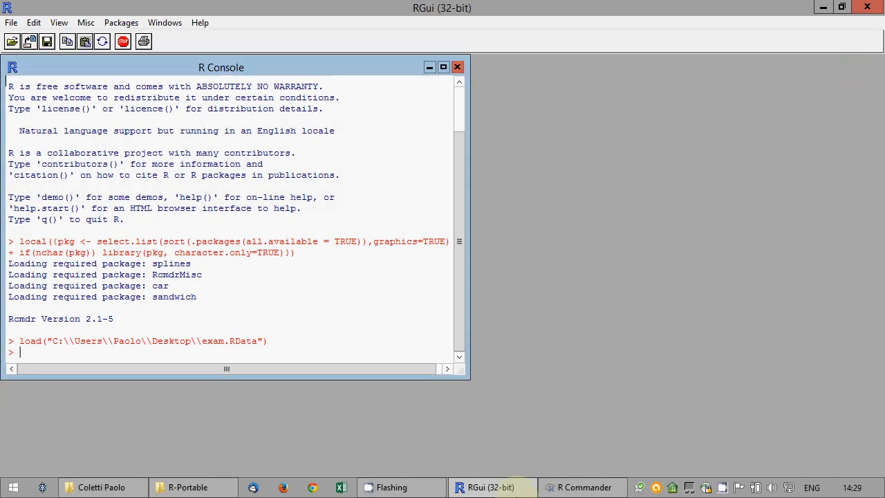
left_click(581, 486)
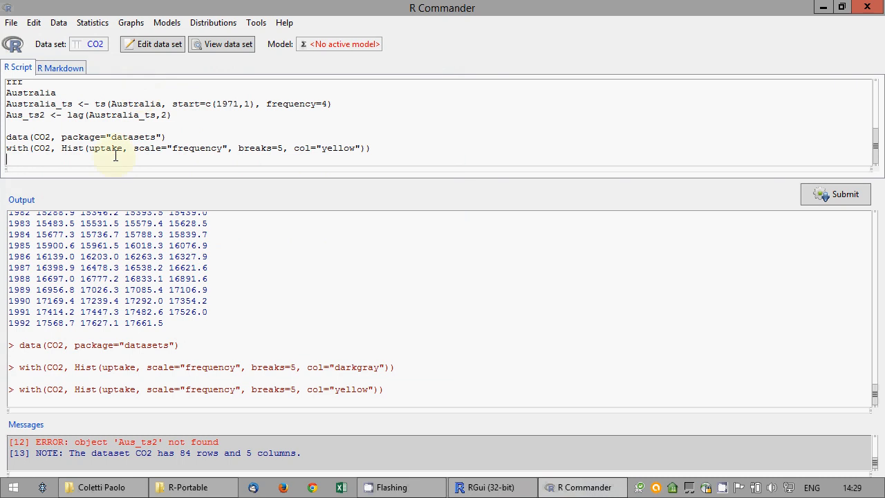
Draw a boxplot of CO2 uptake grouped by Treatment
left_click(131, 22)
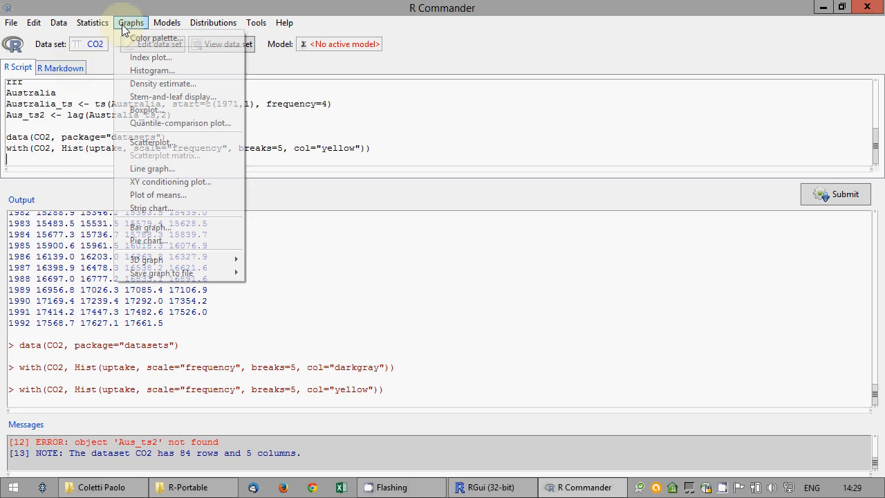
left_click(165, 110)
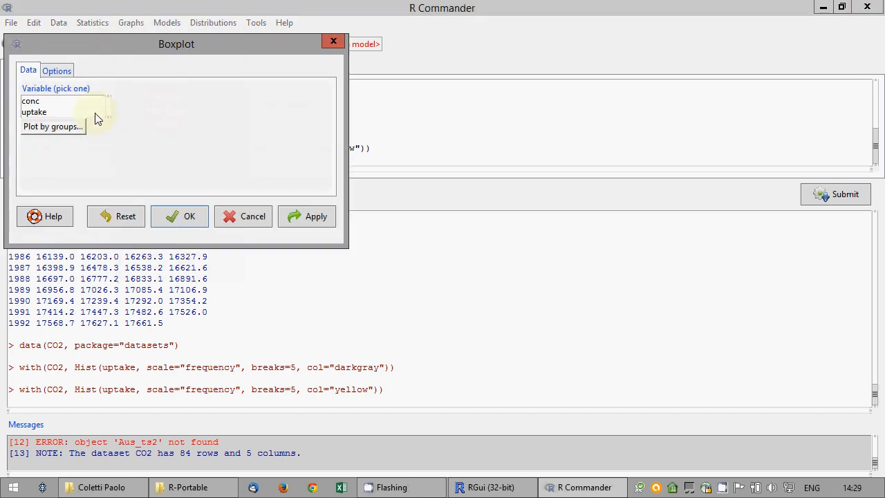
left_click(67, 112)
left_click(60, 128)
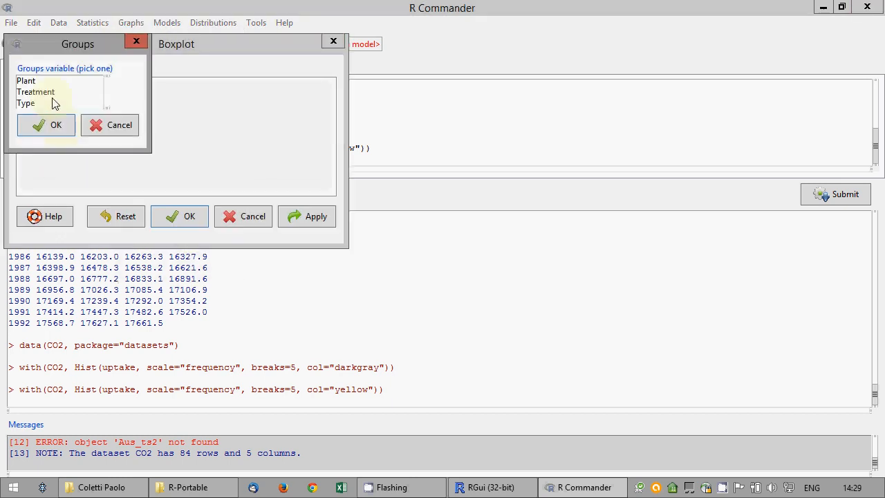
left_click(43, 90)
left_click(50, 123)
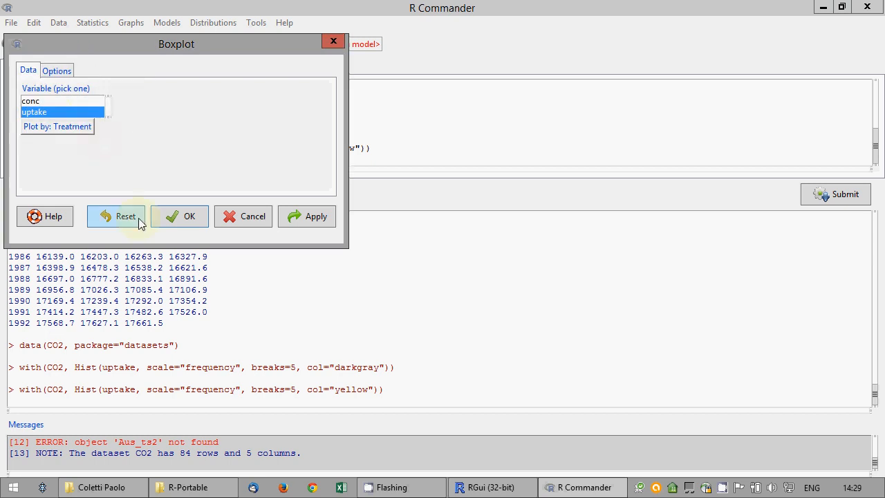
left_click(181, 217)
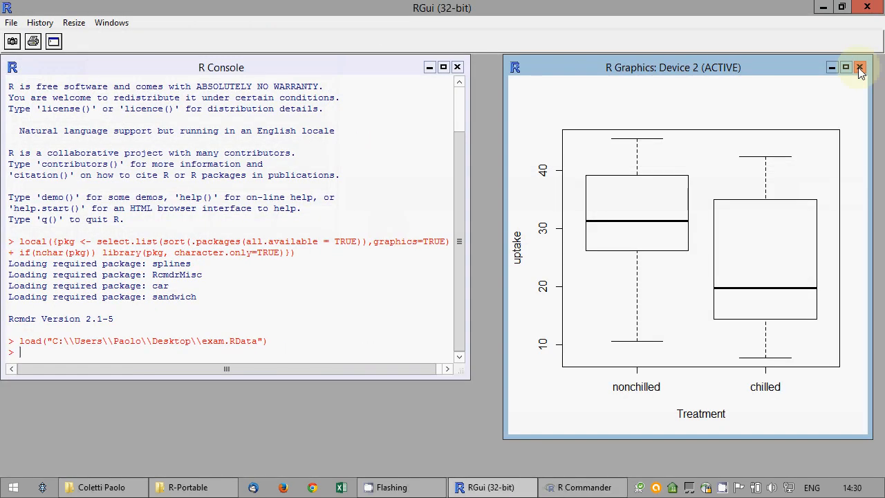
Close the boxplot window and save the script again to exam.R
left_click(860, 67)
left_click(575, 489)
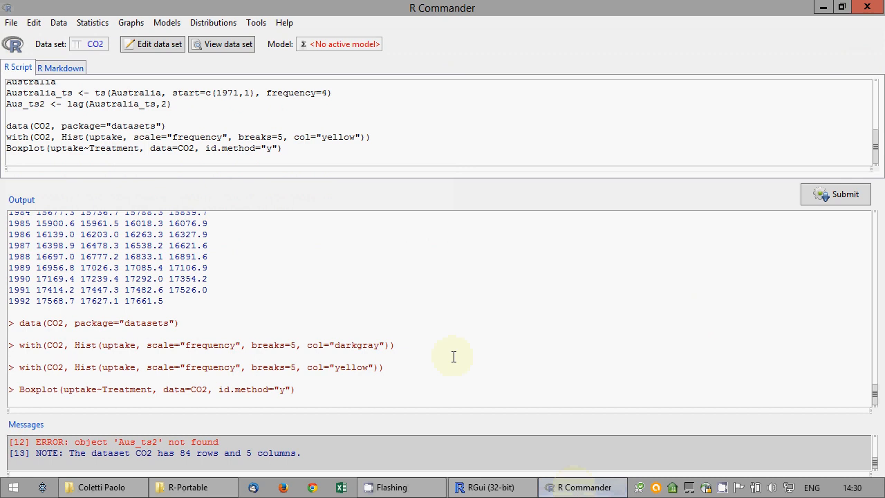
left_click(12, 22)
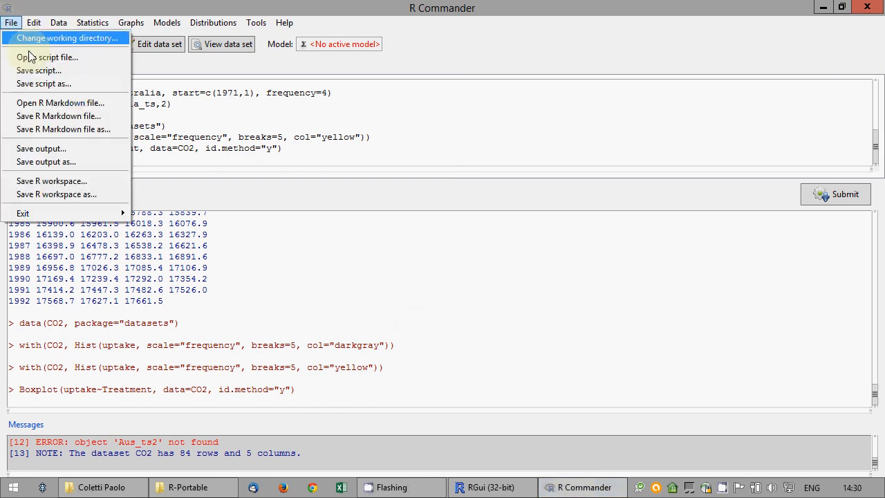
left_click(41, 69)
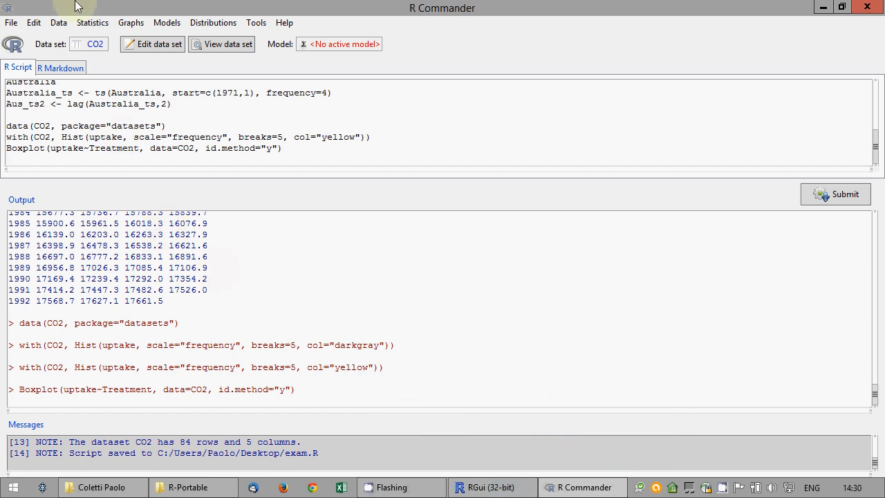
Start a subset of the active CO2 data set and name the new data set Co2b
left_click(58, 22)
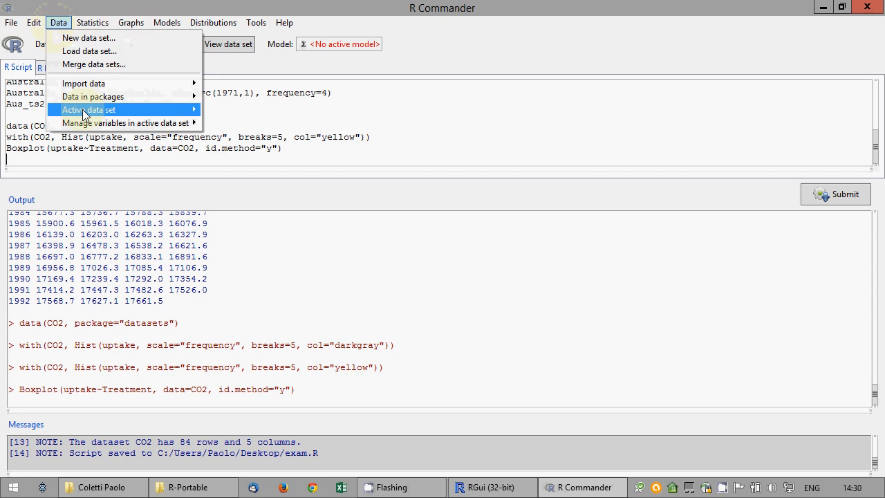
mouse_move(85, 111)
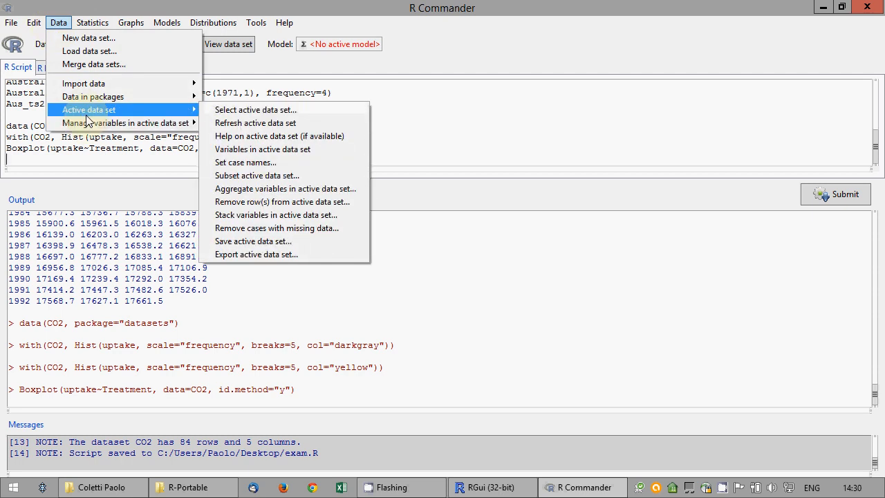
mouse_move(108, 98)
mouse_move(186, 110)
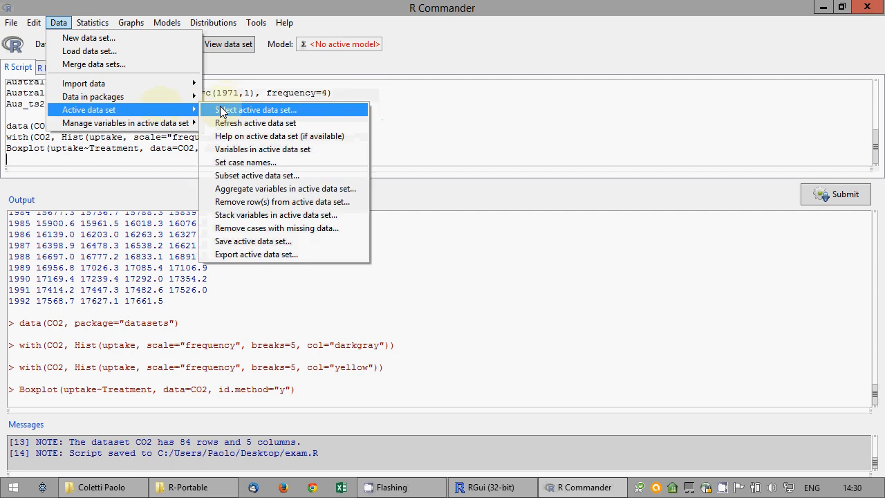
left_click(245, 175)
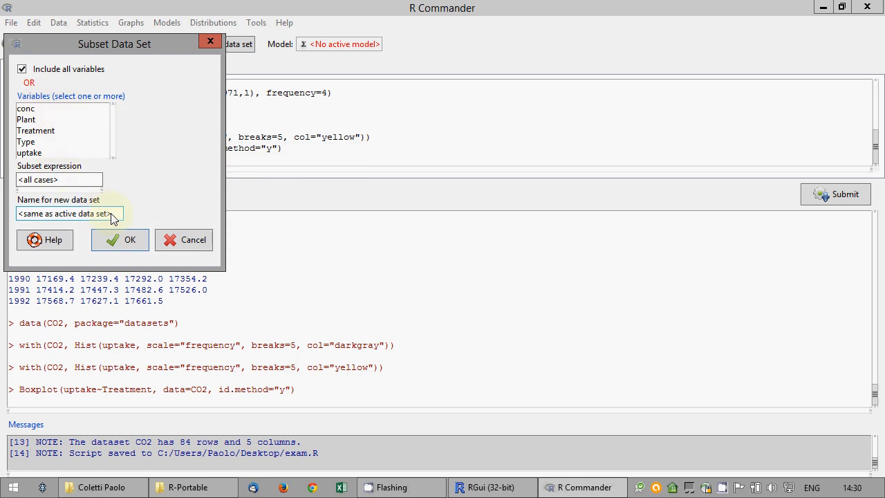
left_click_drag(119, 214, 3, 220)
type("Co2b")
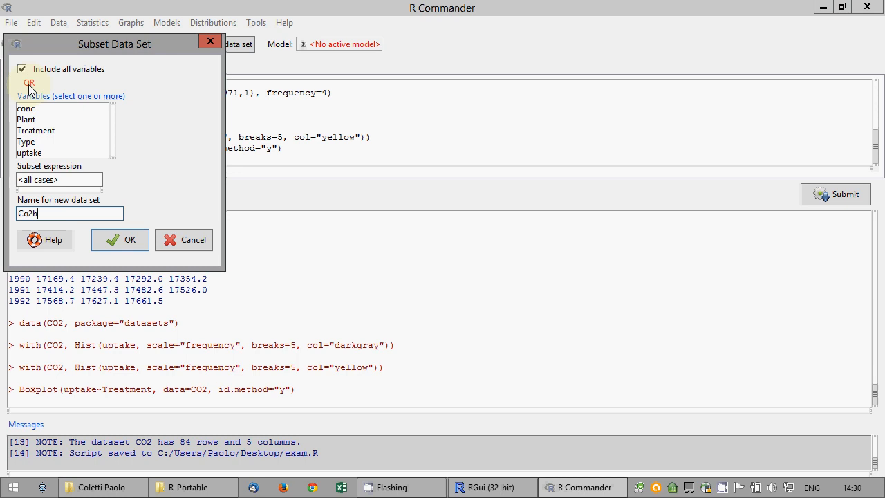
Keep the variables Plant, Treatment, Type and uptake in the subset
left_click(38, 123)
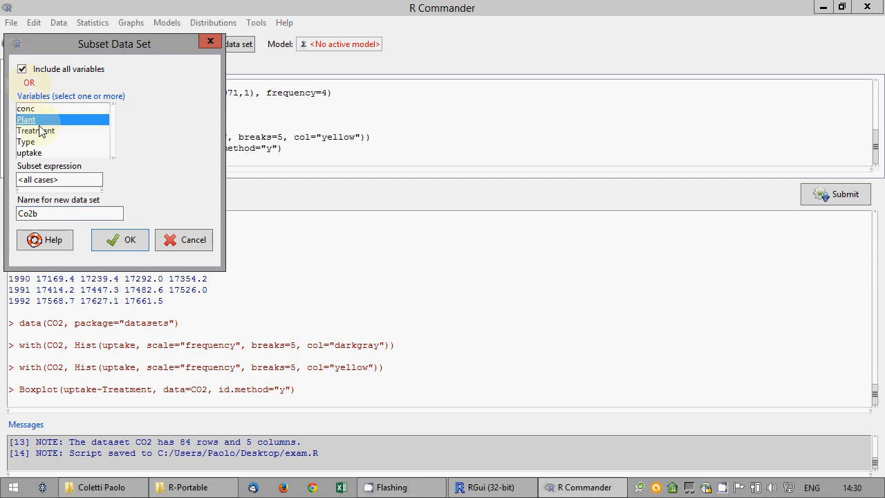
left_click(38, 133)
left_click(36, 119)
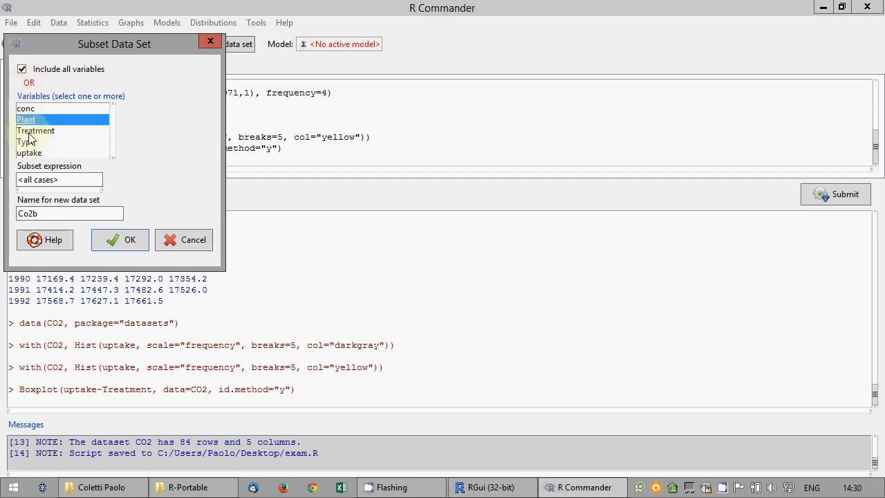
left_click(34, 130, "ctrl")
left_click(29, 152, "shift")
left_click(29, 143, "ctrl")
left_click(29, 143, "ctrl")
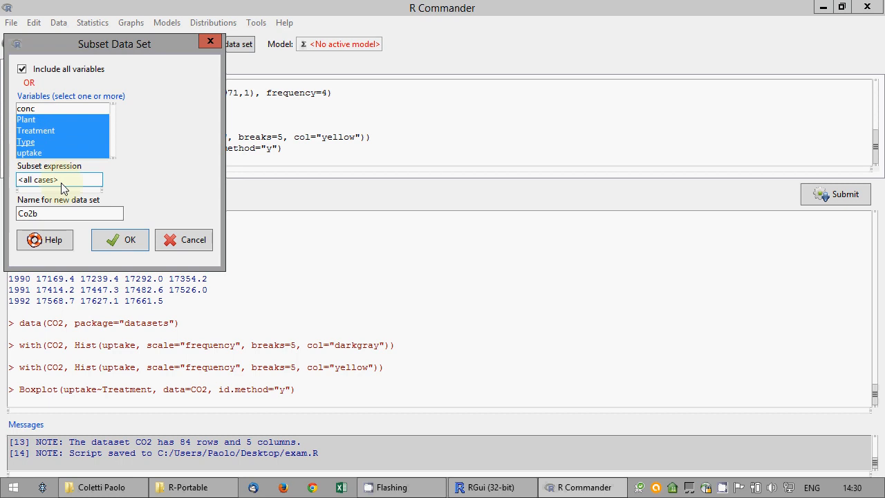
Replace the placeholder with the subset expression Type="Quebec and begin correcting the data set name
left_click_drag(71, 181, 3, 171)
key("BackSpace")
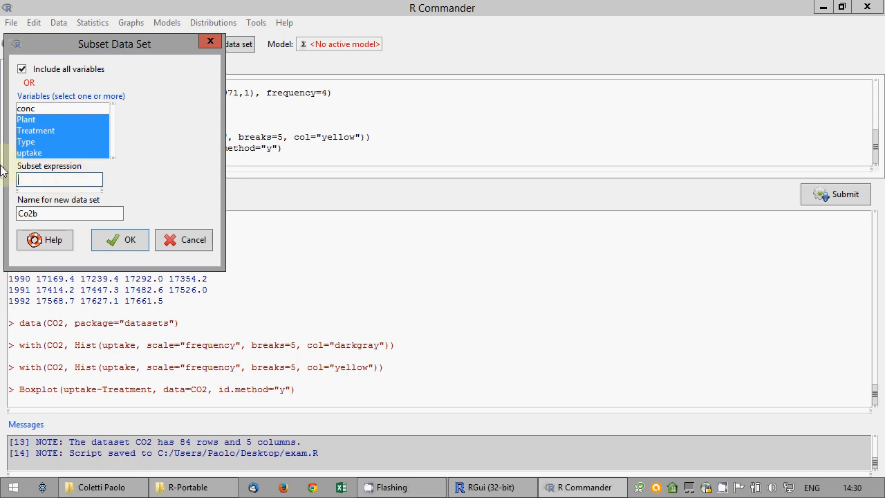
type("Type=\"Quebec")
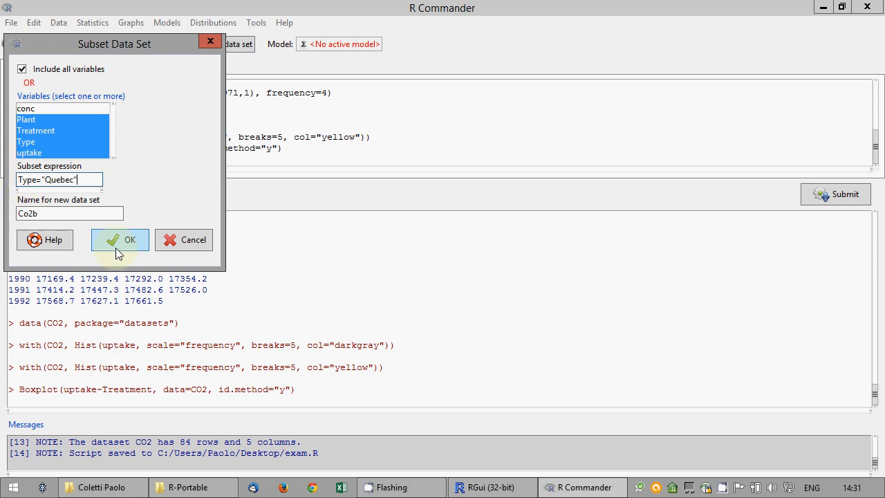
left_click(31, 214)
key("BackSpace")
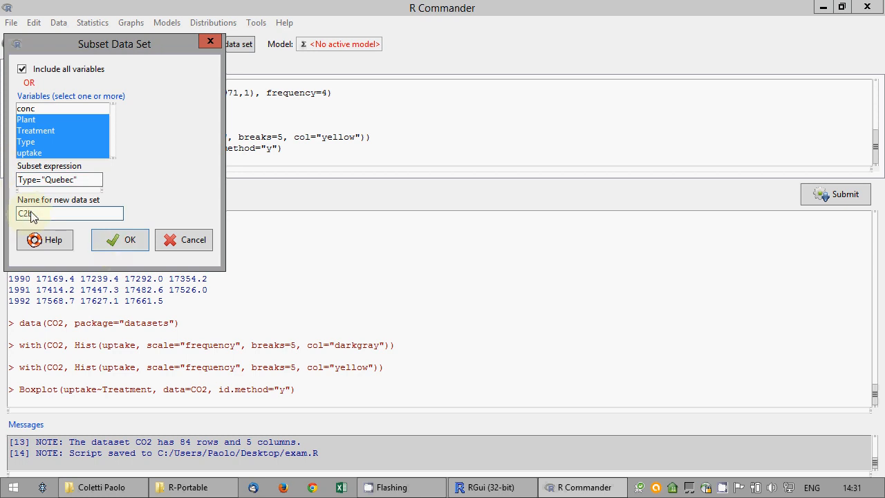
Finish naming the subset CO2b, apply it, and resubmit the generated subset line
type("O")
left_click(120, 239)
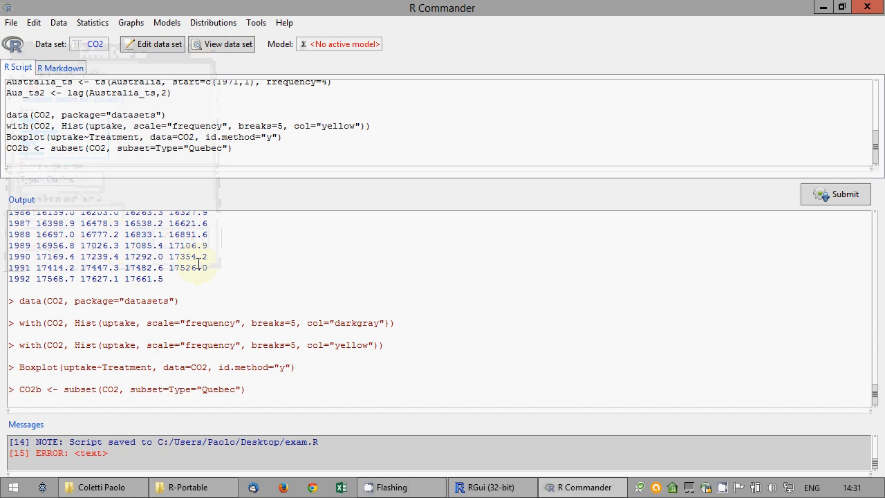
left_click(233, 147)
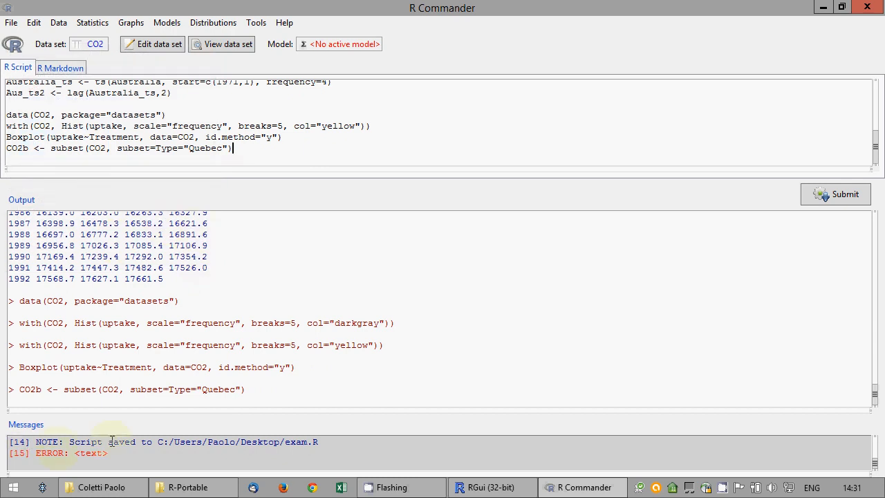
left_click(817, 198)
Put single quotes around Quebec in the subset line and rerun it
left_click(220, 148)
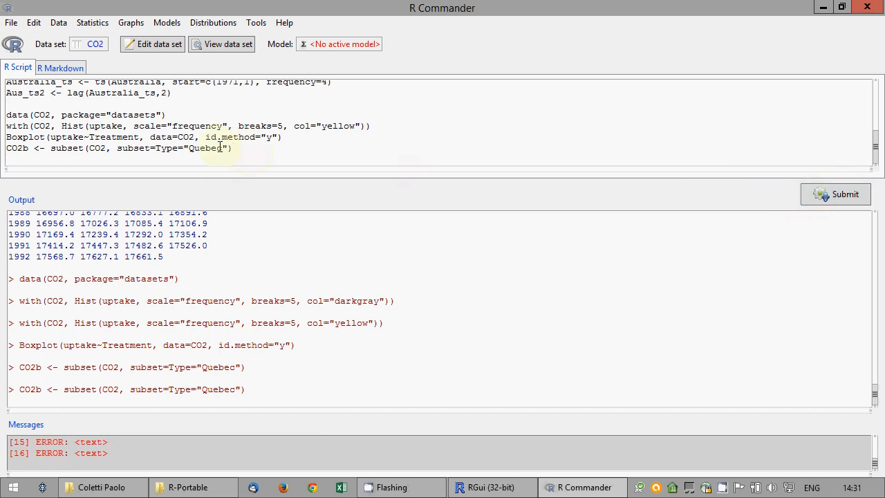
left_click(173, 149)
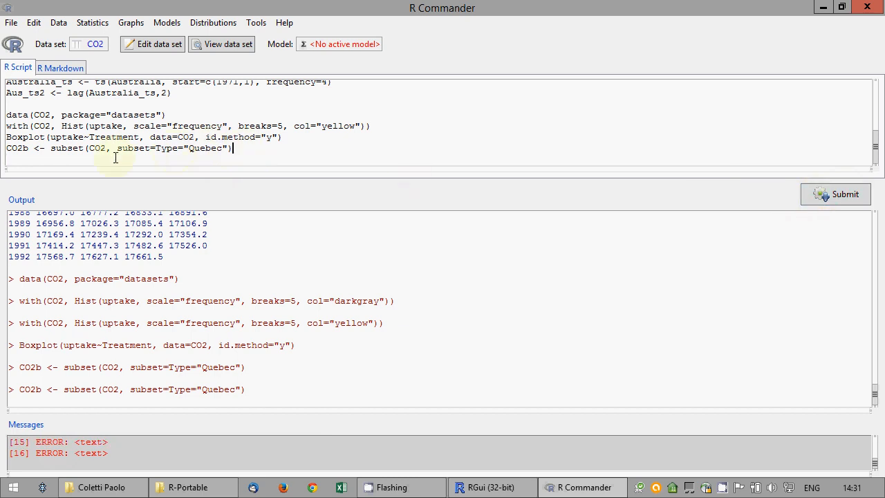
left_click(81, 150)
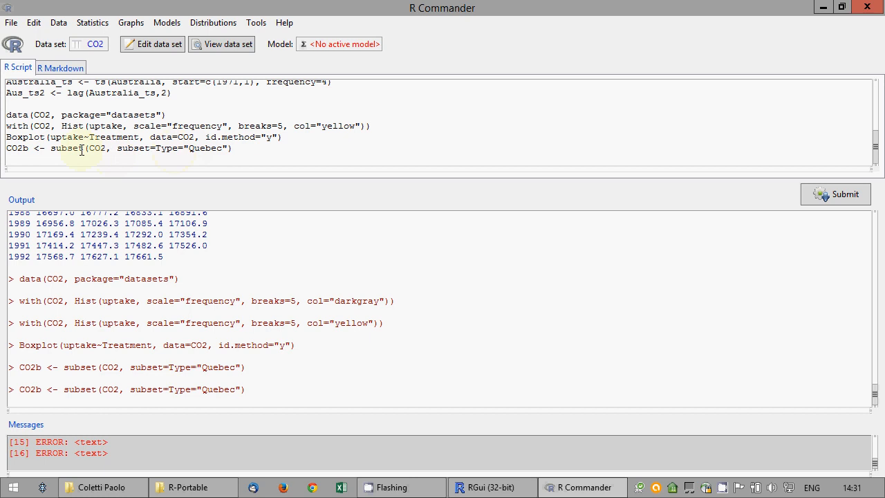
left_click_drag(183, 149, 189, 149)
left_click(185, 148)
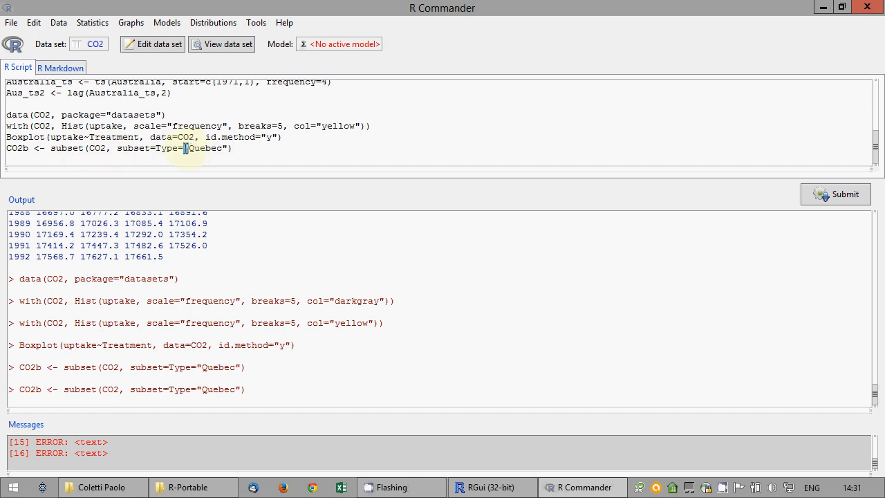
type("'")
left_click_drag(225, 149, 230, 148)
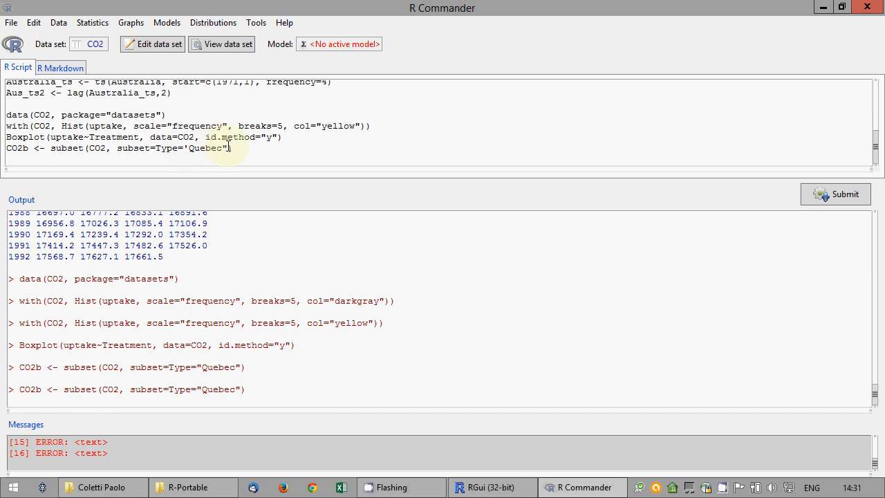
type("'")
left_click(830, 193)
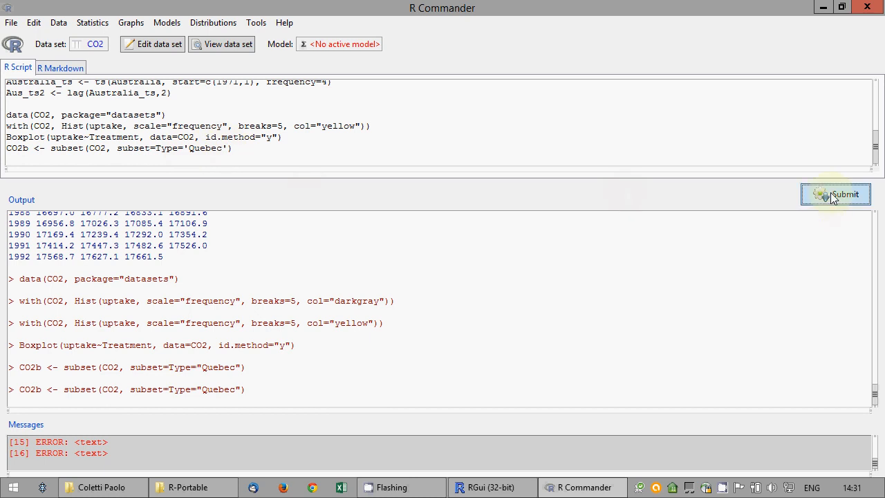
Correct the condition to Type=="Quebec" and run the subset line
left_click_drag(181, 149, 185, 149)
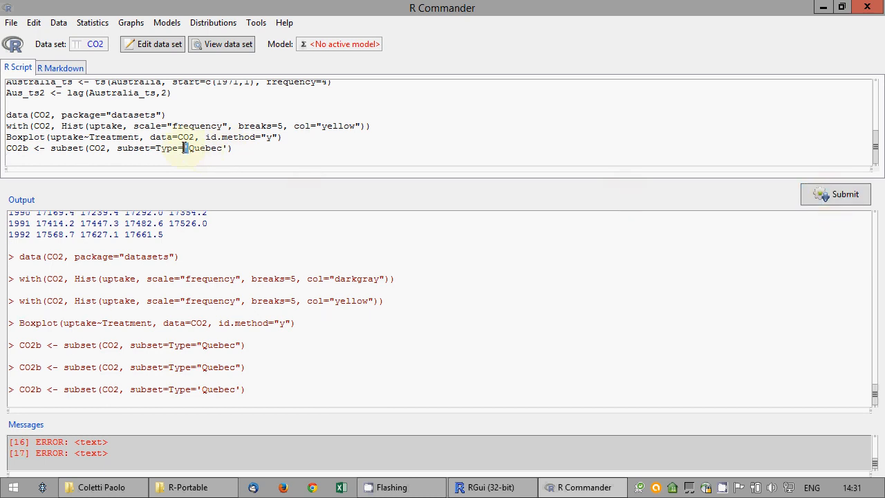
left_click(157, 148)
left_click_drag(181, 148, 187, 149)
left_click(185, 149)
type("=")
key("shift+Right")
type("\"")
left_click_drag(234, 148, 228, 149)
type("\"")
left_click(815, 194)
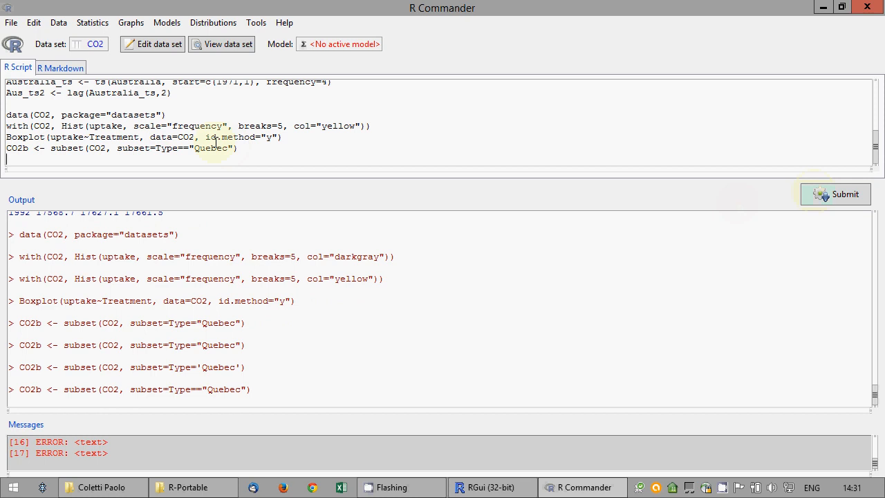
Print CO2b to list its Quebec rows in the output
double_click(21, 148)
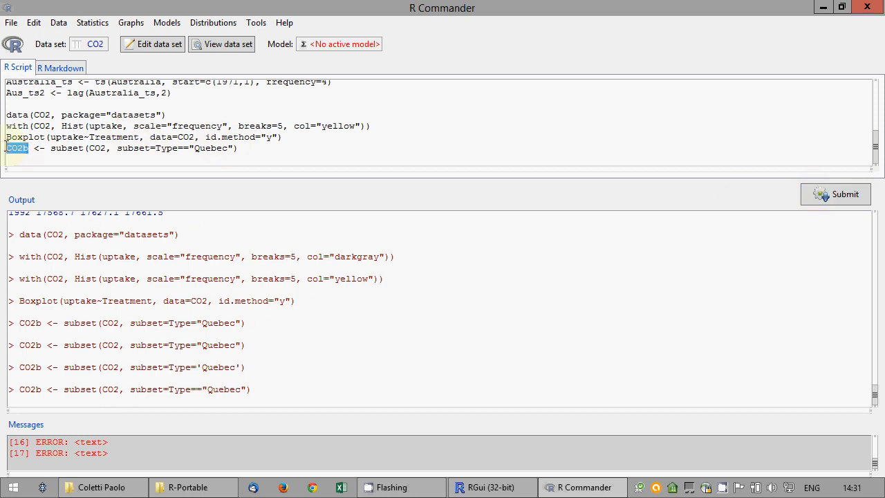
left_click(832, 196)
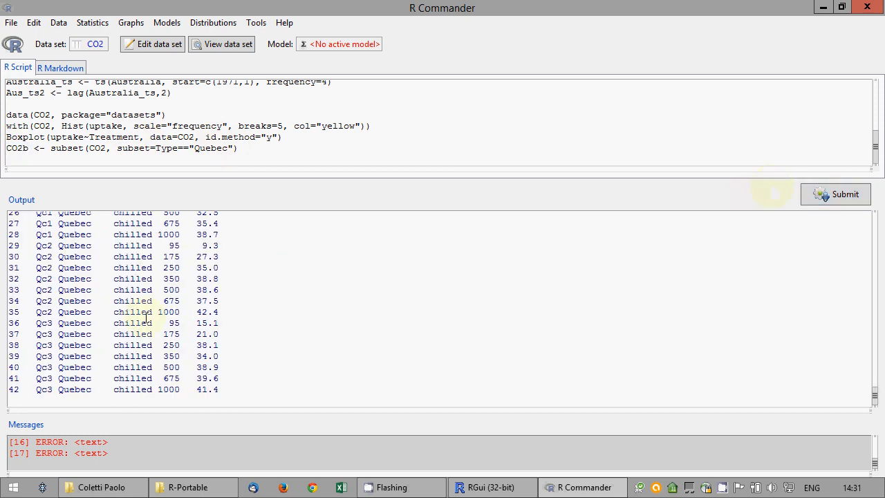
left_click(195, 149)
Add a sumUpTo line to the script and submit it to print the function definition
left_click(216, 160)
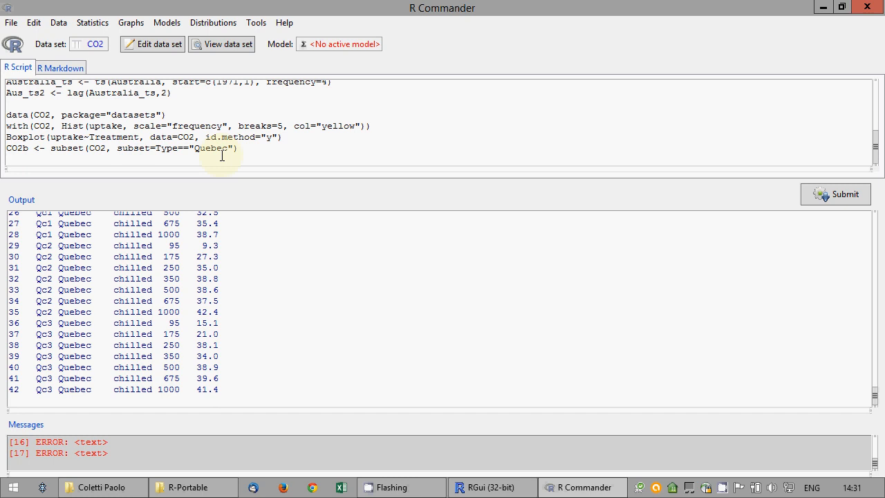
key("Return")
type("sumUpI")
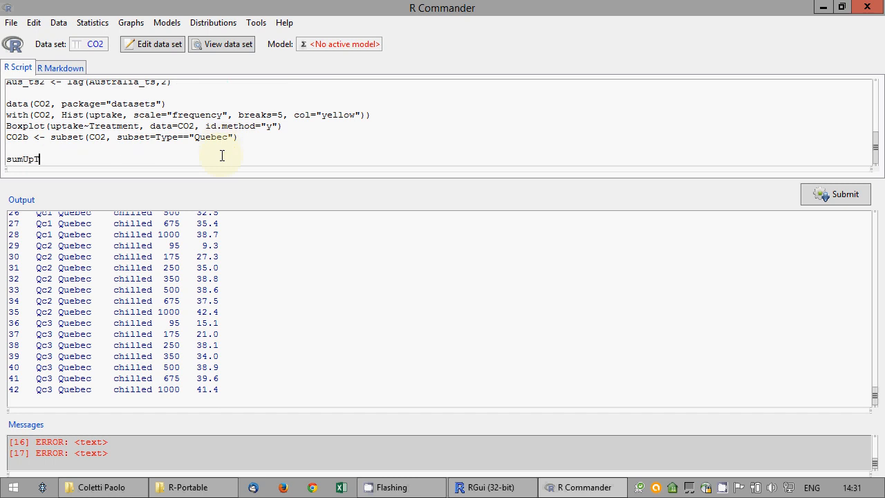
type("To")
left_click(824, 196)
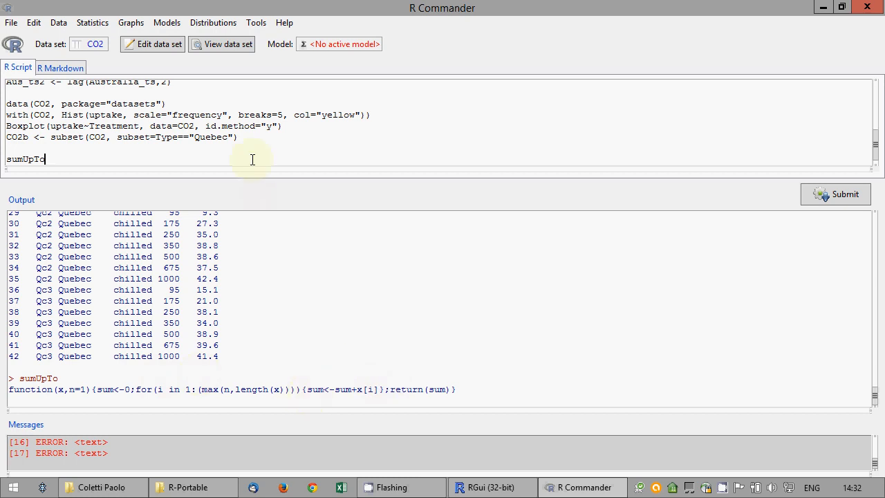
key("Return")
Copy the printed sumUpTo definition from Output into the script line
type("function")
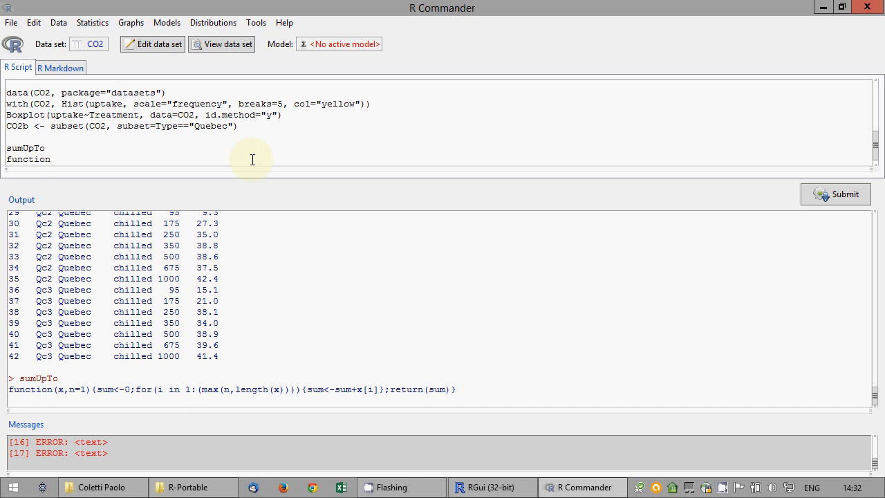
key("BackSpace")
left_click_drag(490, 393, 10, 389)
right_click(62, 390)
left_click(94, 273)
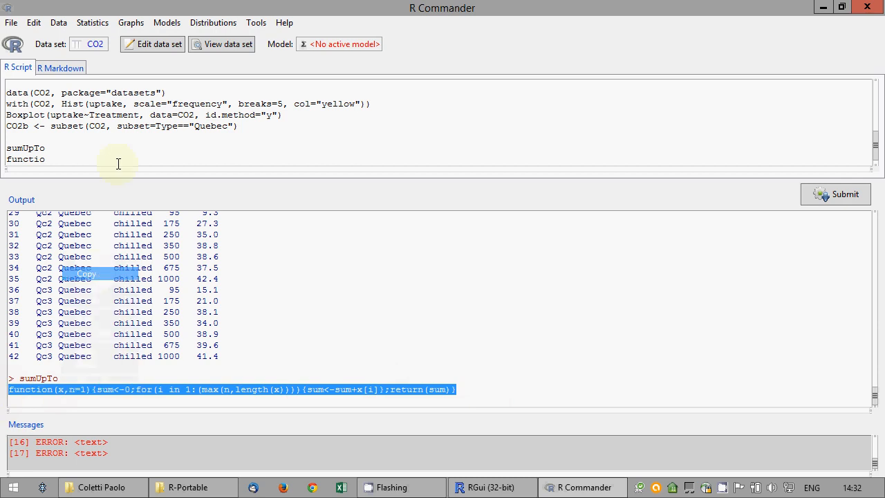
left_click_drag(104, 159, 5, 157)
key("ctrl+v")
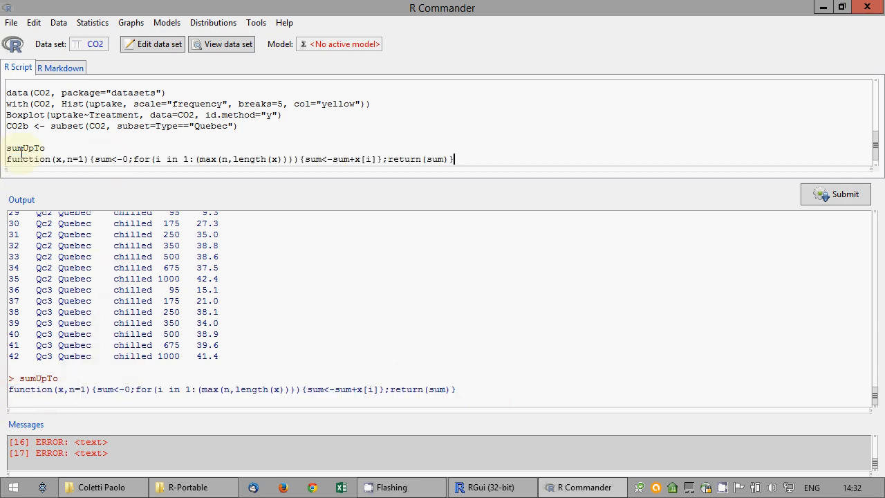
Wrap sum<-sum+x[i] in if(round(x[i]/2)==x[i]/2){ } and run the new definition
left_click(304, 159)
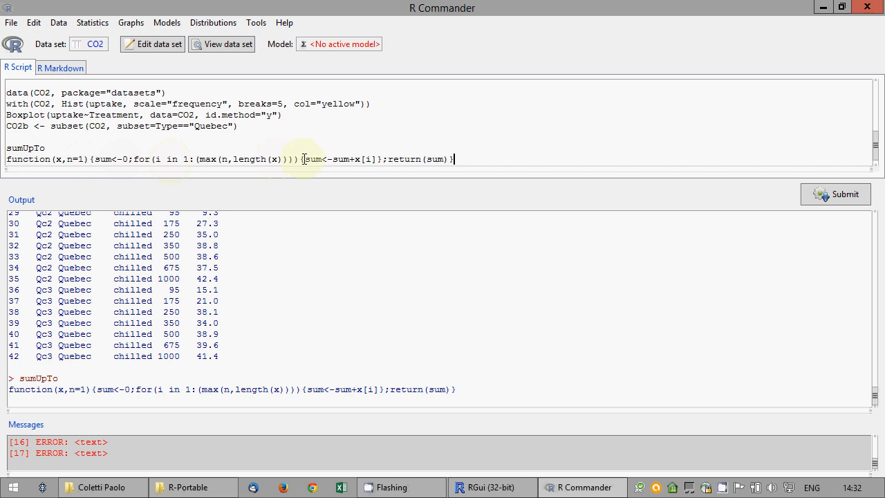
type("if(")
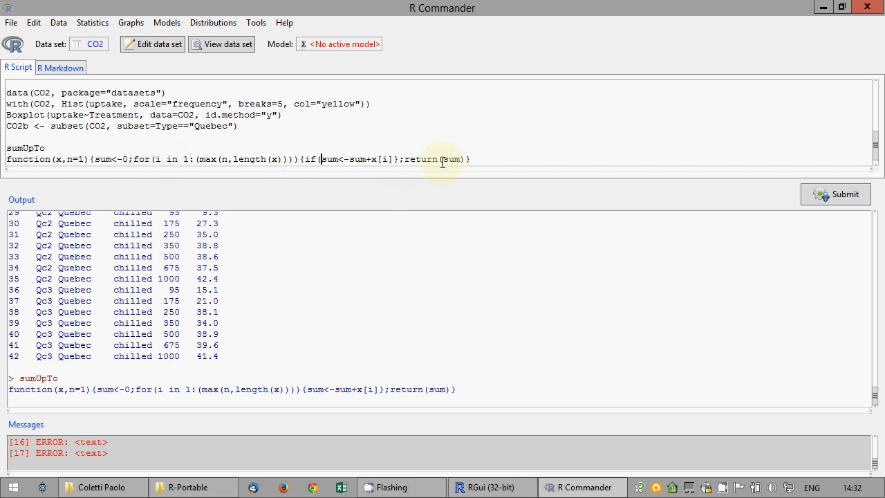
type("round(")
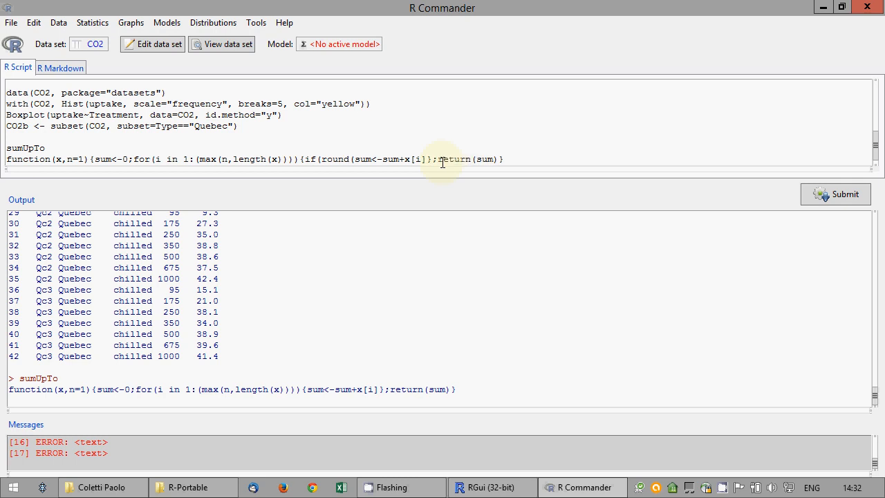
type("x[")
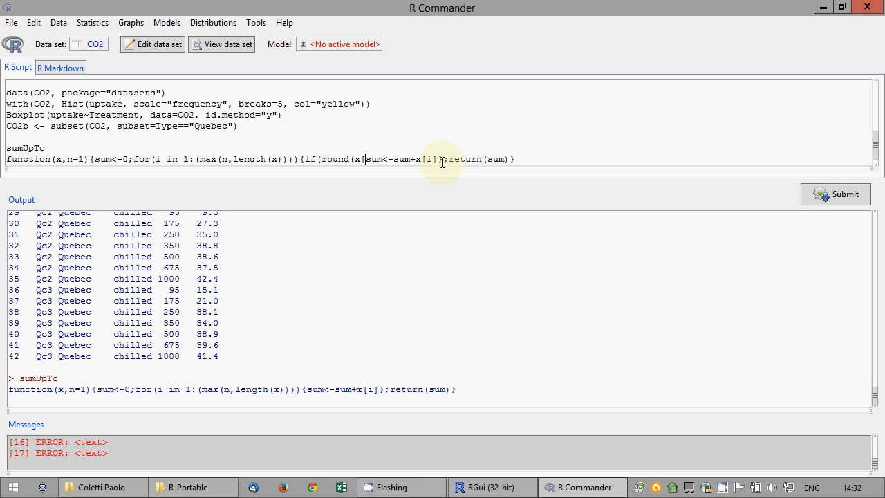
type("i]")
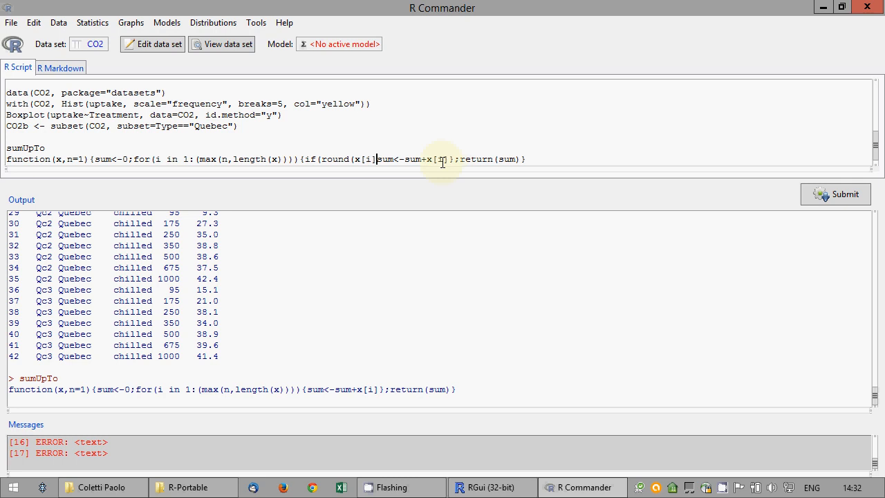
type(")==")
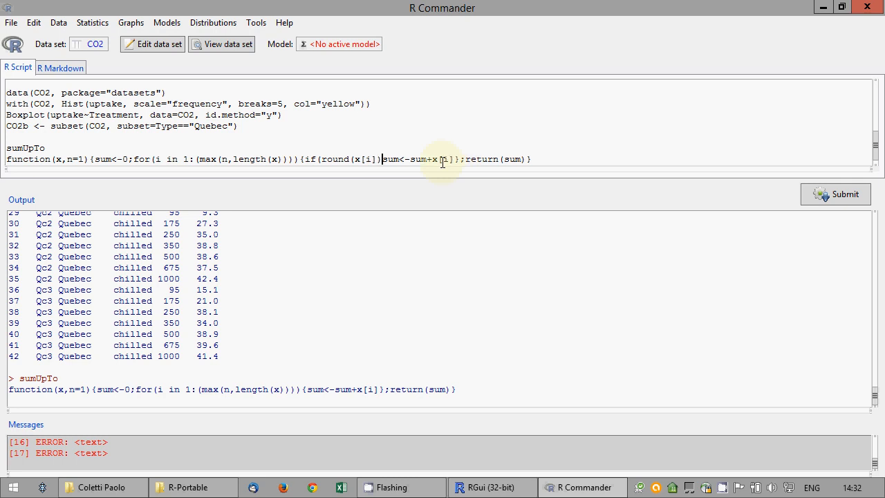
key("BackSpace")
key("BackSpace")
type("/2")
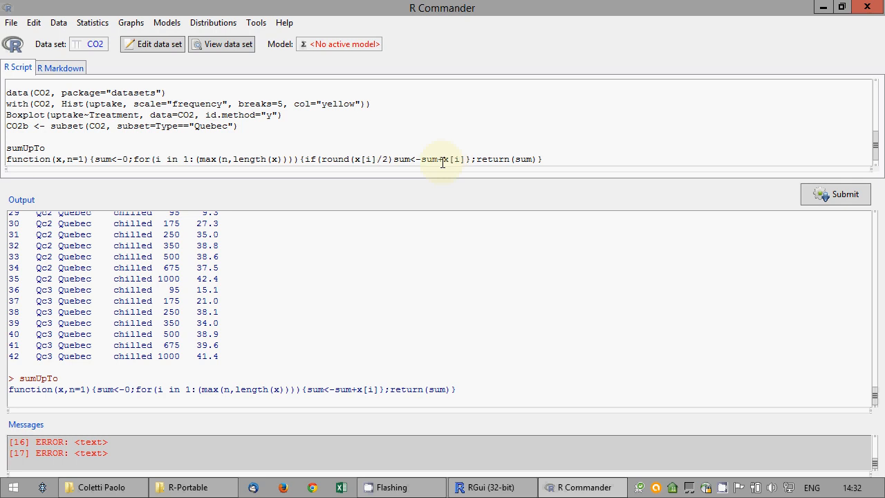
type("==x[i")
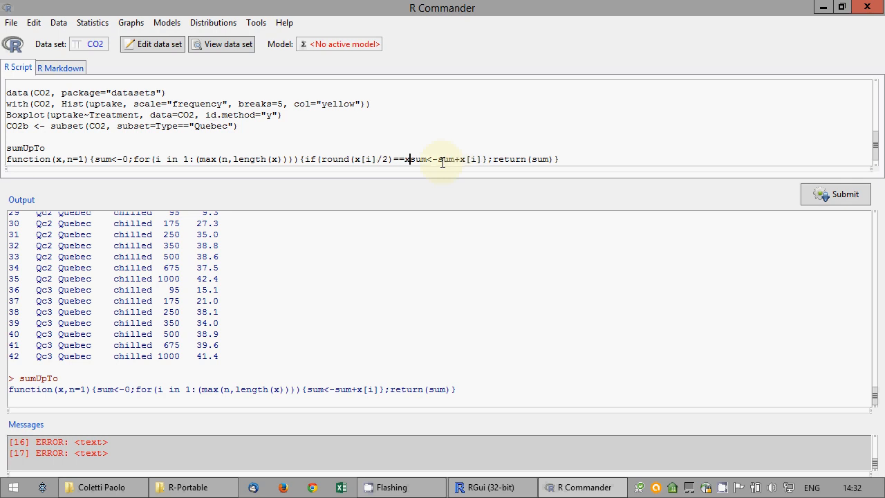
type("]/2")
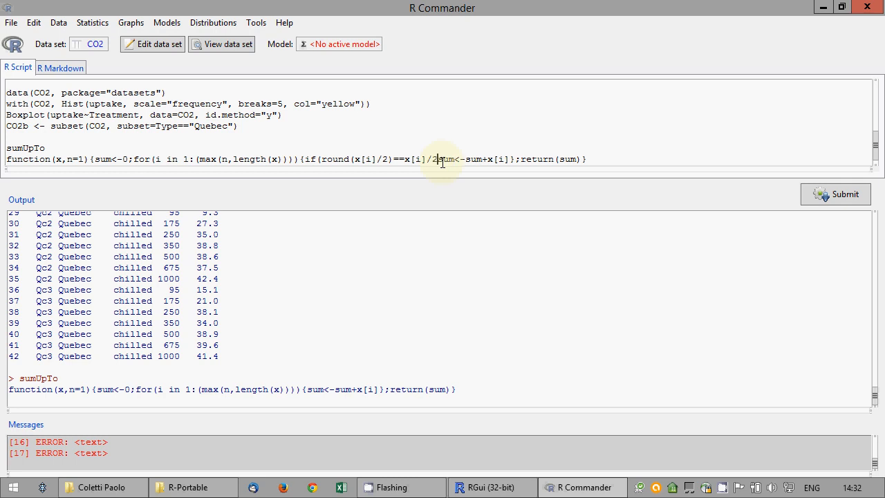
type("){")
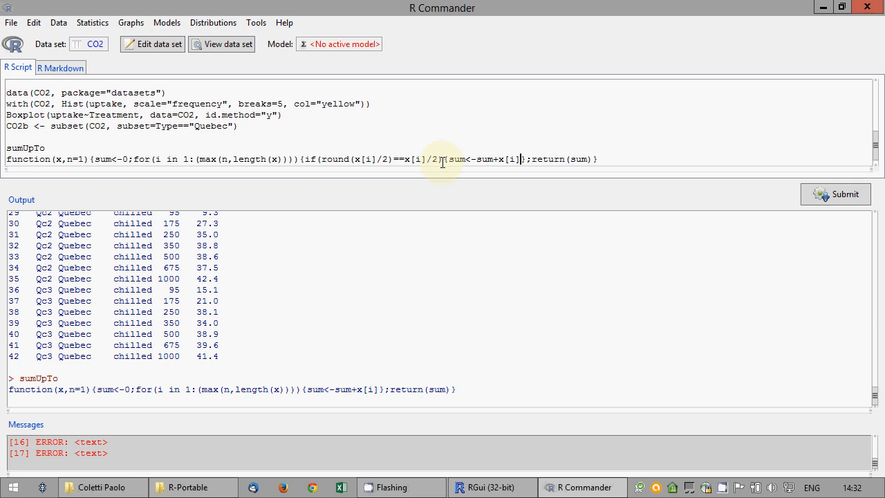
type("}")
left_click(830, 193)
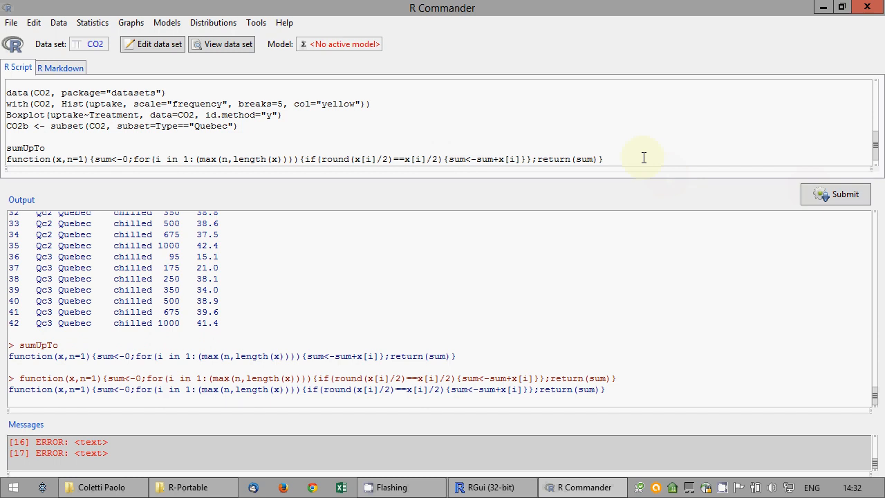
Add sumUpTo(tryMe) on a new script line and run it, returning 1887
key("Return")
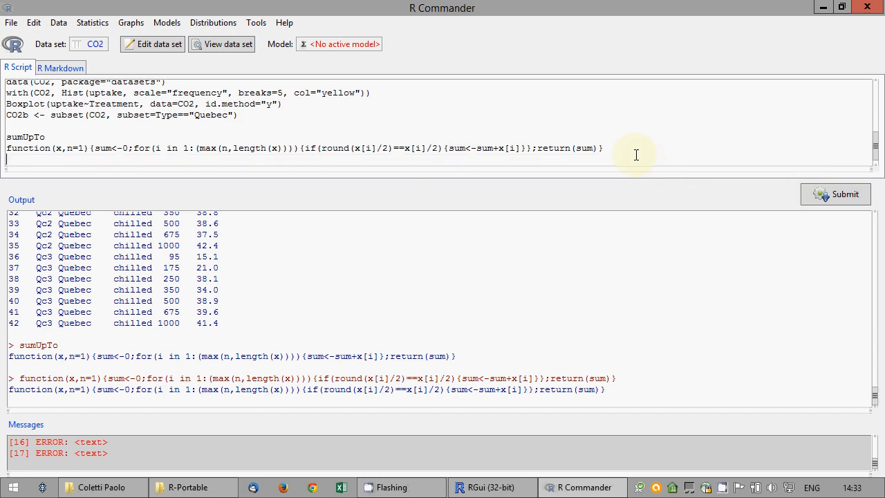
type("sumUpTo(tryMe)")
left_click(805, 197)
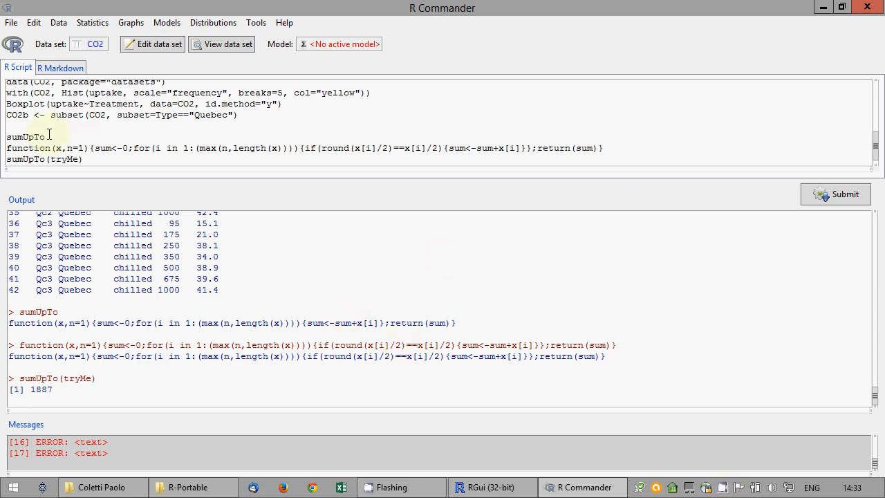
Save the script as exam.R, replacing the existing file
left_click(11, 22)
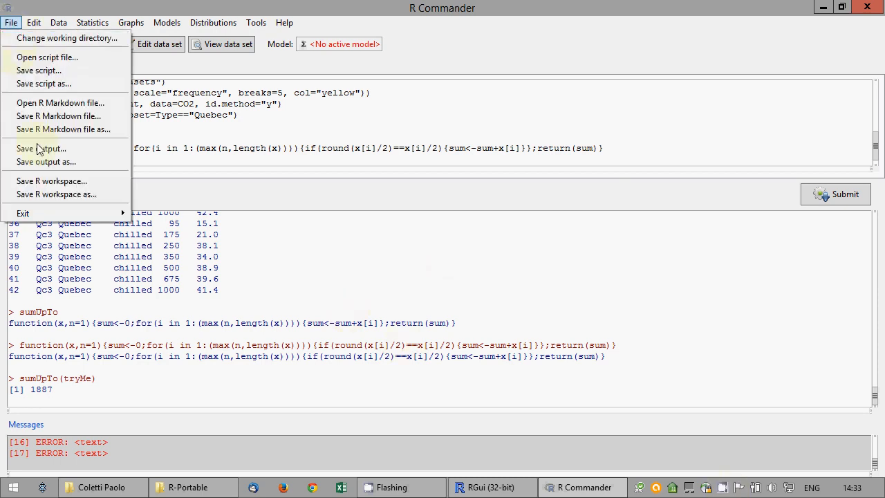
left_click(48, 83)
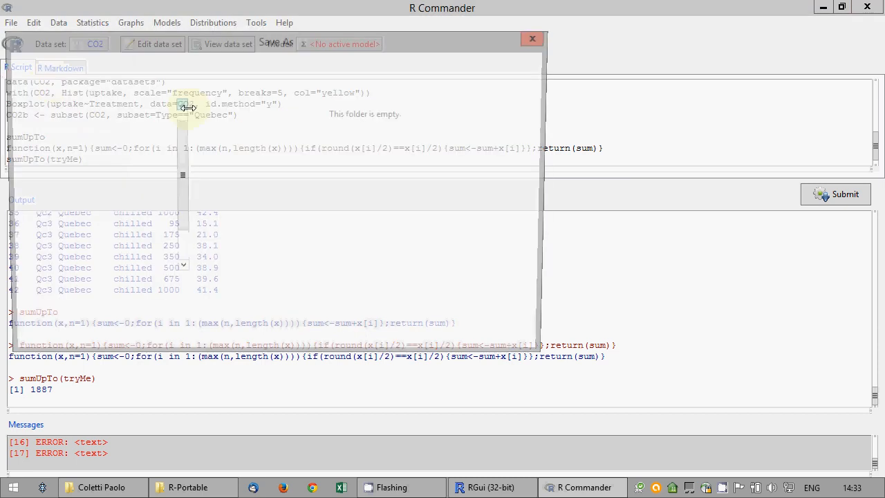
left_click(325, 232)
left_click(453, 339)
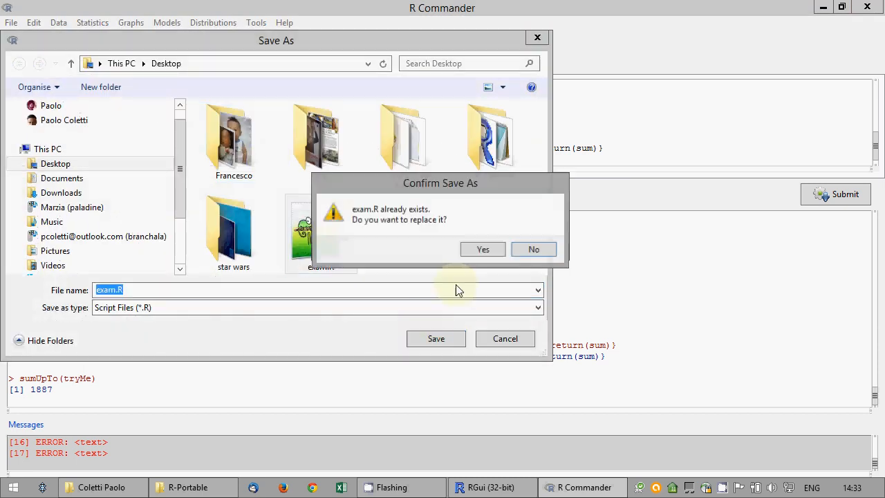
left_click(484, 250)
Save the R workspace as exam.RData on the Desktop, replacing the old one
left_click(12, 22)
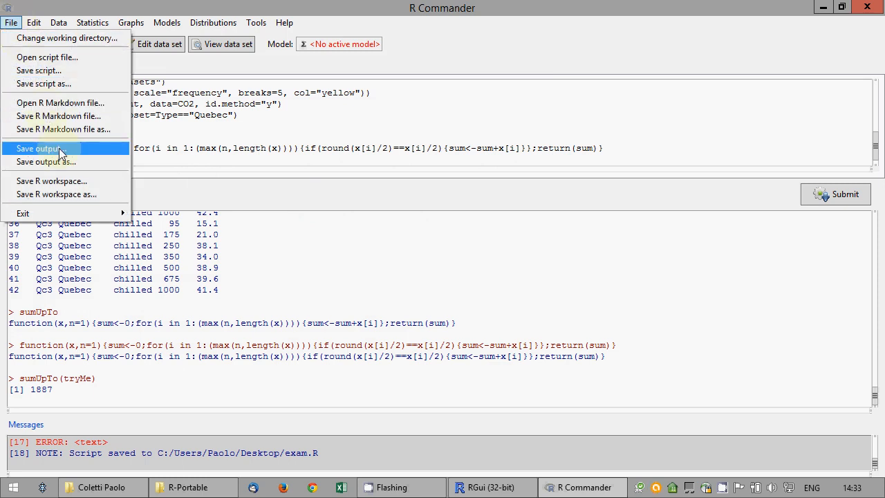
left_click(63, 192)
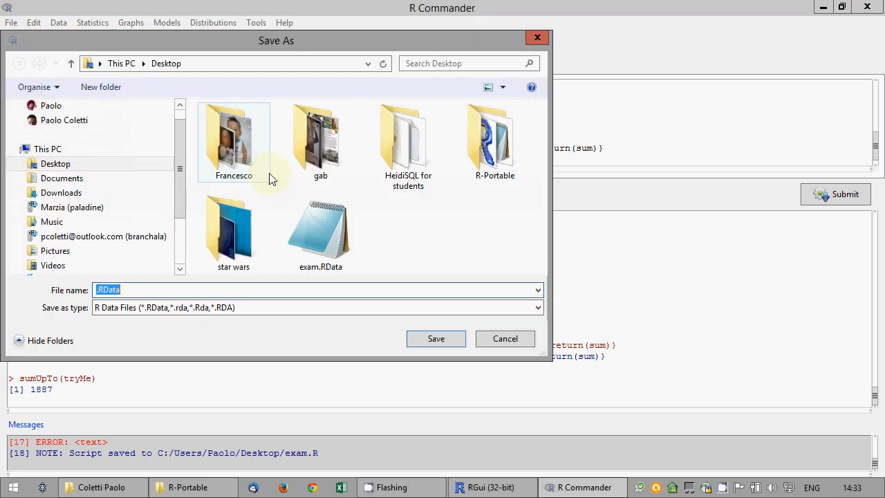
left_click(62, 164)
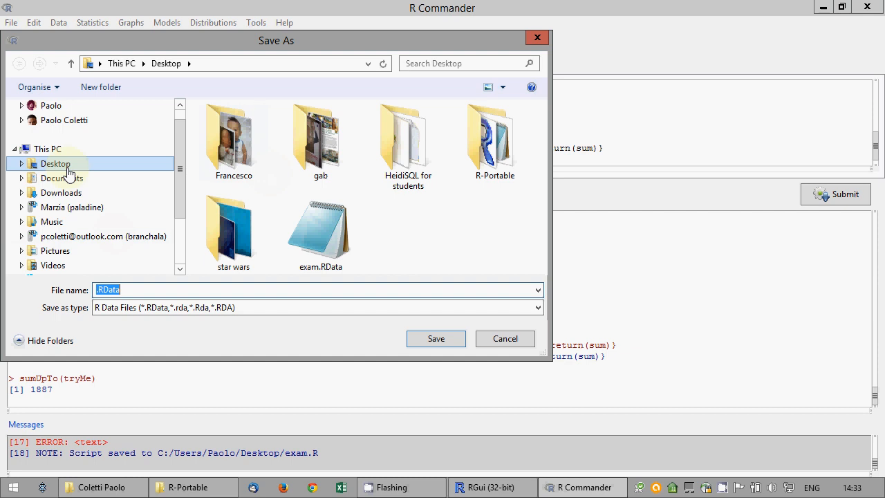
left_click(339, 253)
left_click(435, 338)
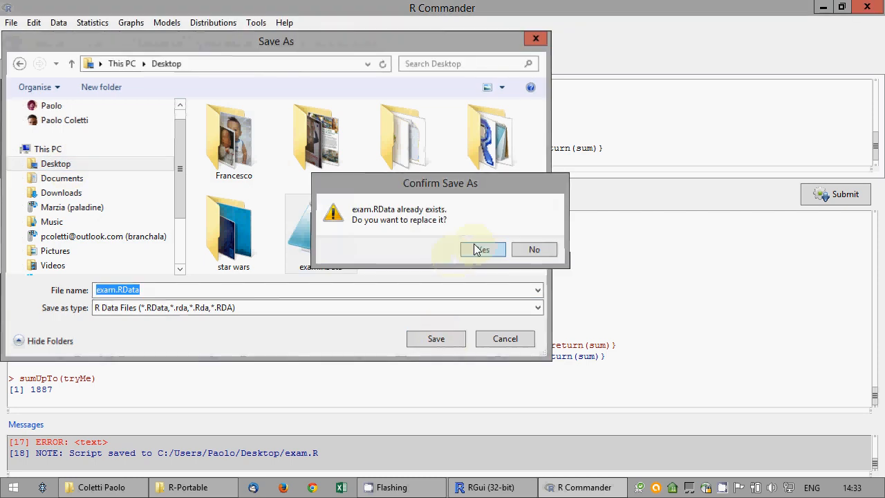
left_click(482, 249)
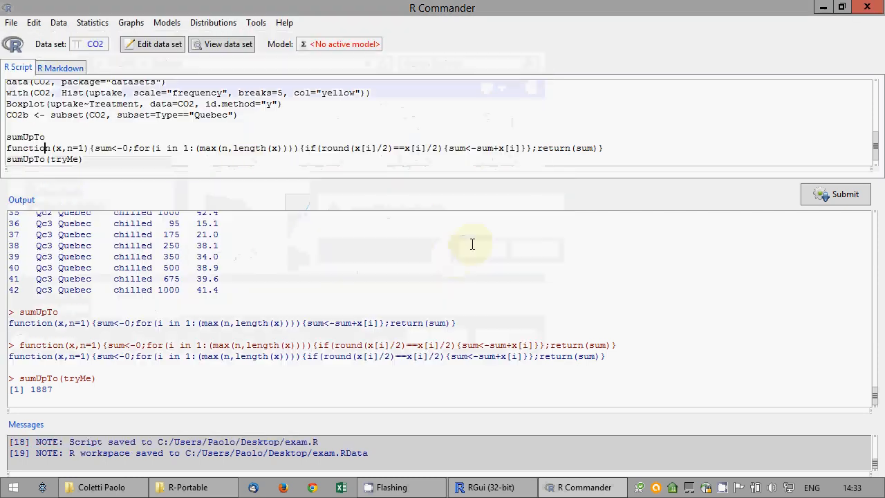
Exit both R Commander and R, declining to save the script, Markdown and output files
left_click(11, 22)
mouse_move(41, 211)
left_click(172, 227)
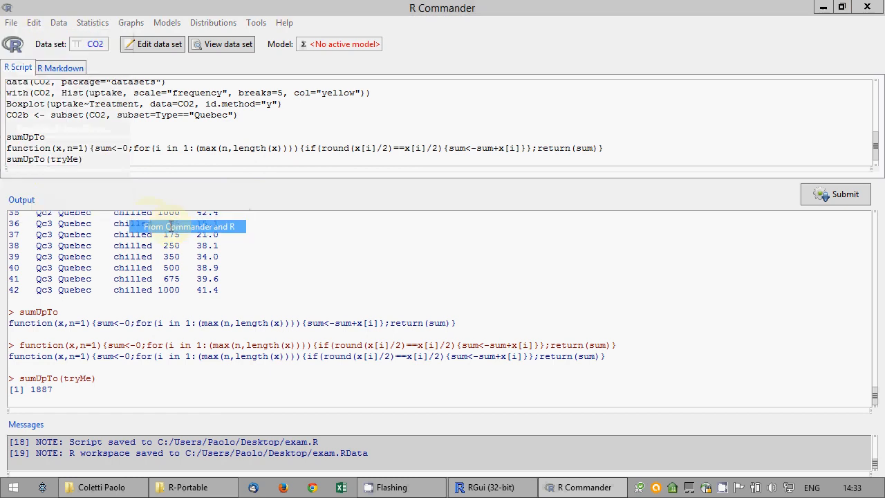
left_click(435, 296)
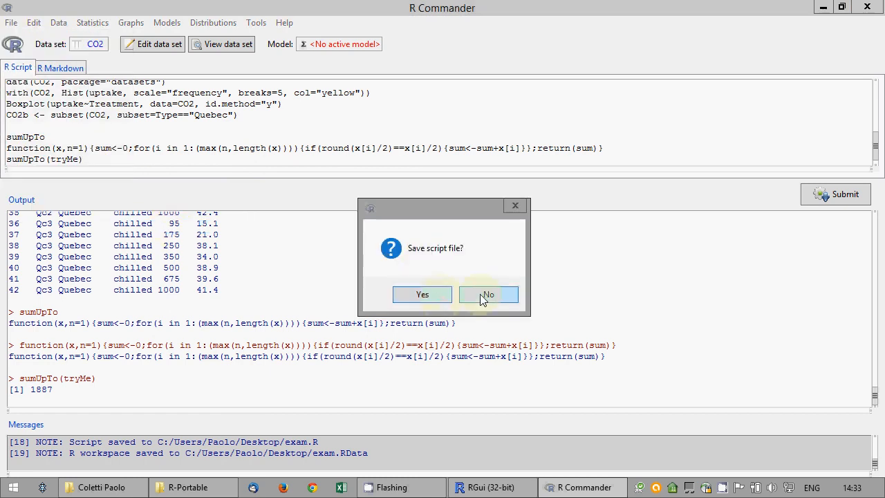
left_click(482, 296)
left_click(482, 296)
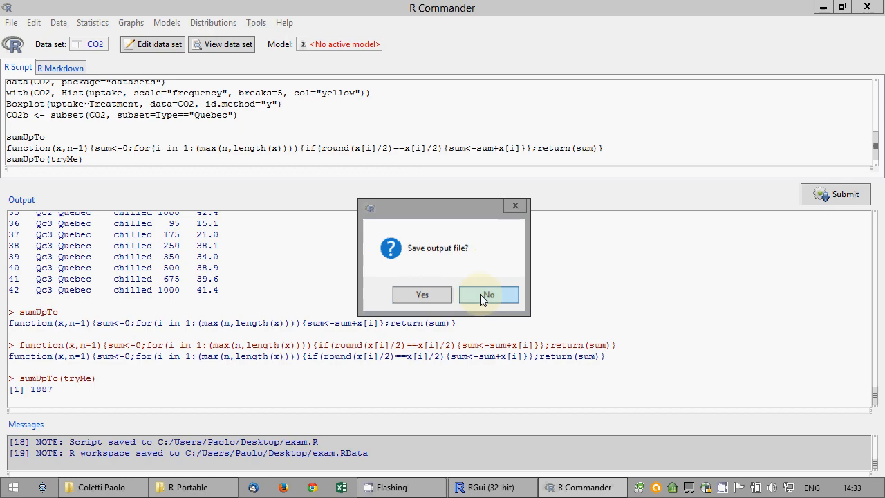
left_click(481, 296)
Arrange the windows and select exam.R, exam.RData and exam.sql on the desktop
left_click_drag(23, 366, 287, 314)
left_click_drag(363, 357, 273, 370)
left_click(110, 487)
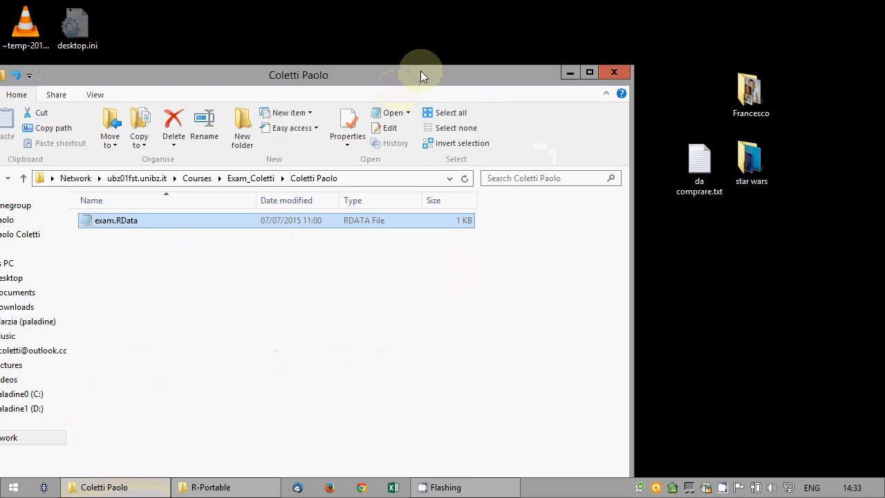
left_click_drag(420, 70, 879, 20)
left_click_drag(232, 313, 398, 404)
Copy the three files into the network exam folder, replacing exam.RData, then close it
left_click_drag(384, 367, 669, 315)
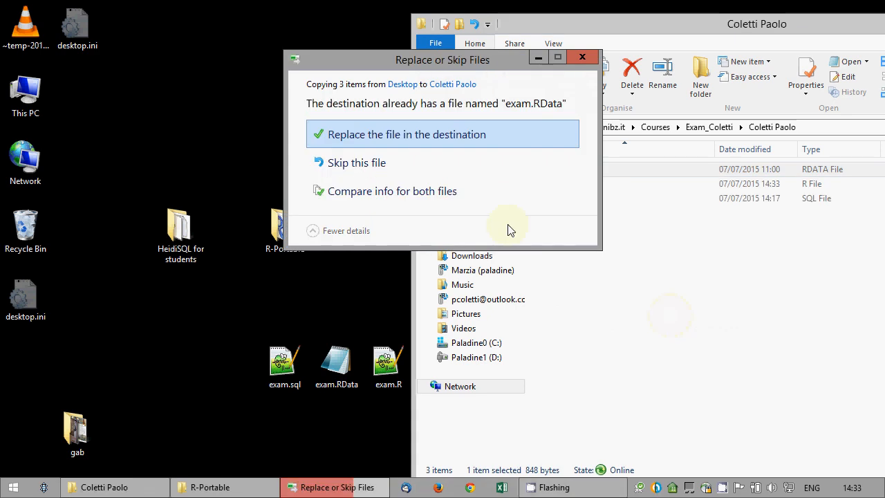
left_click(433, 138)
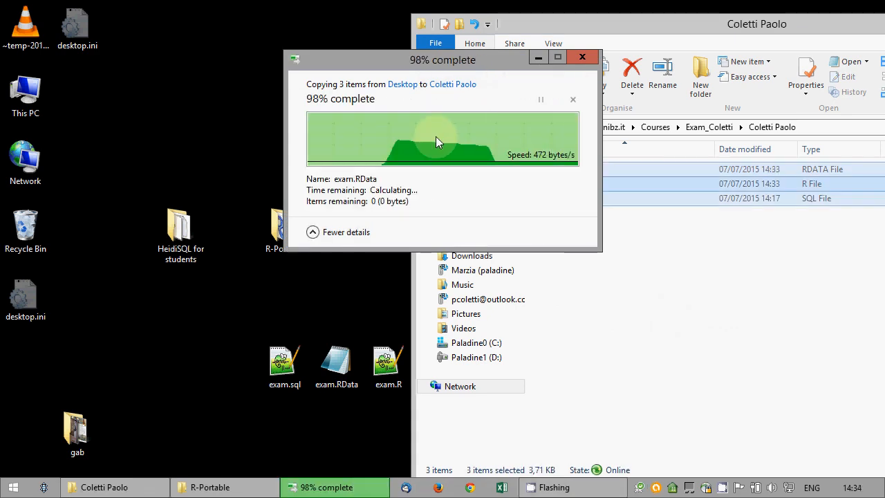
left_click_drag(678, 26, 310, 27)
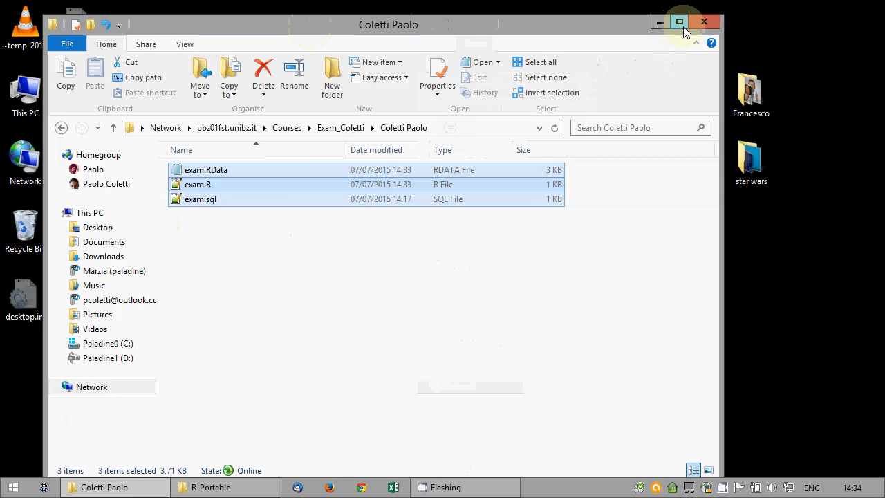
left_click(705, 22)
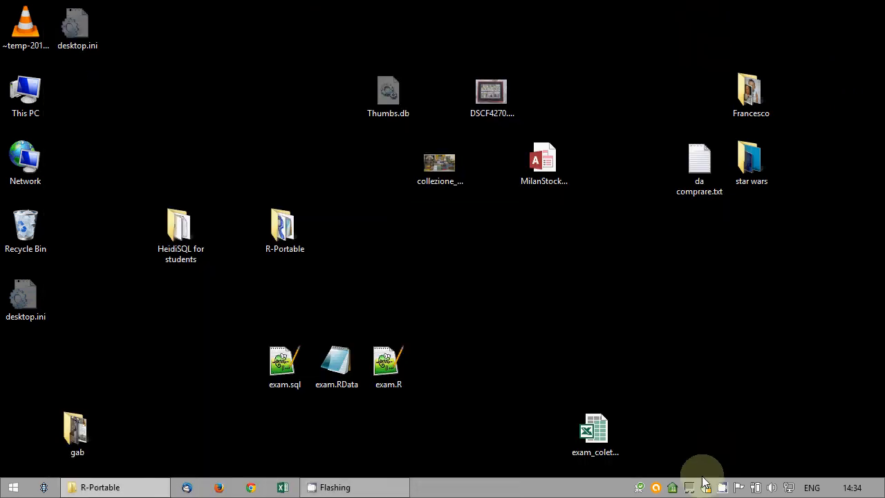